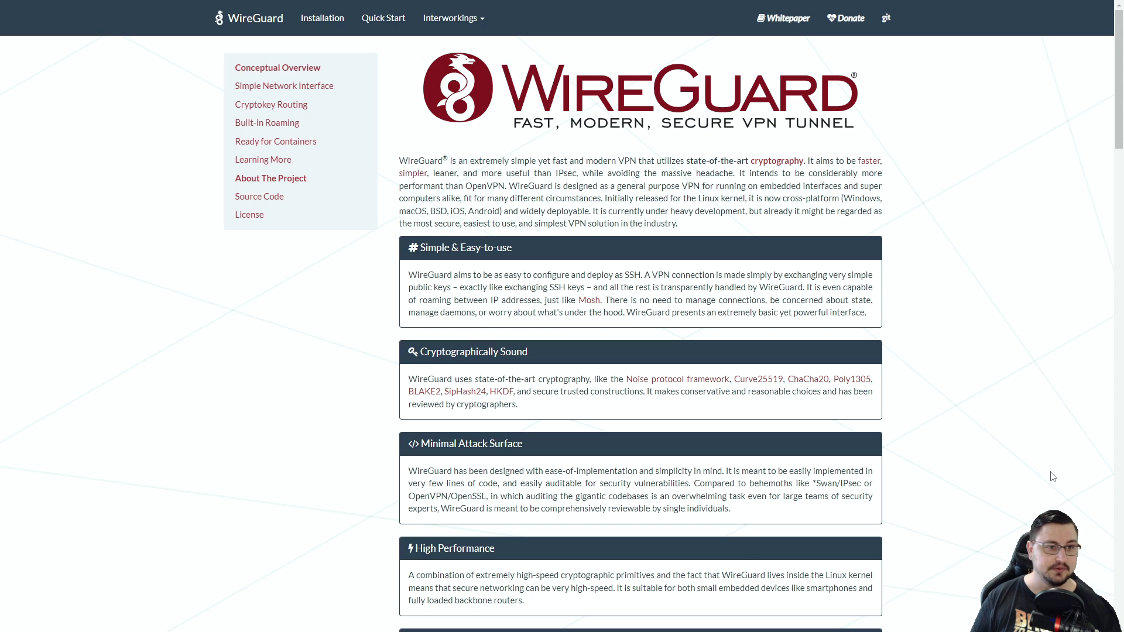
# Scroll down through the wireguard.com feature overview and back up to the top
pyautogui.scroll(-1, 947, 359)
pyautogui.scroll(1, 878, 205)
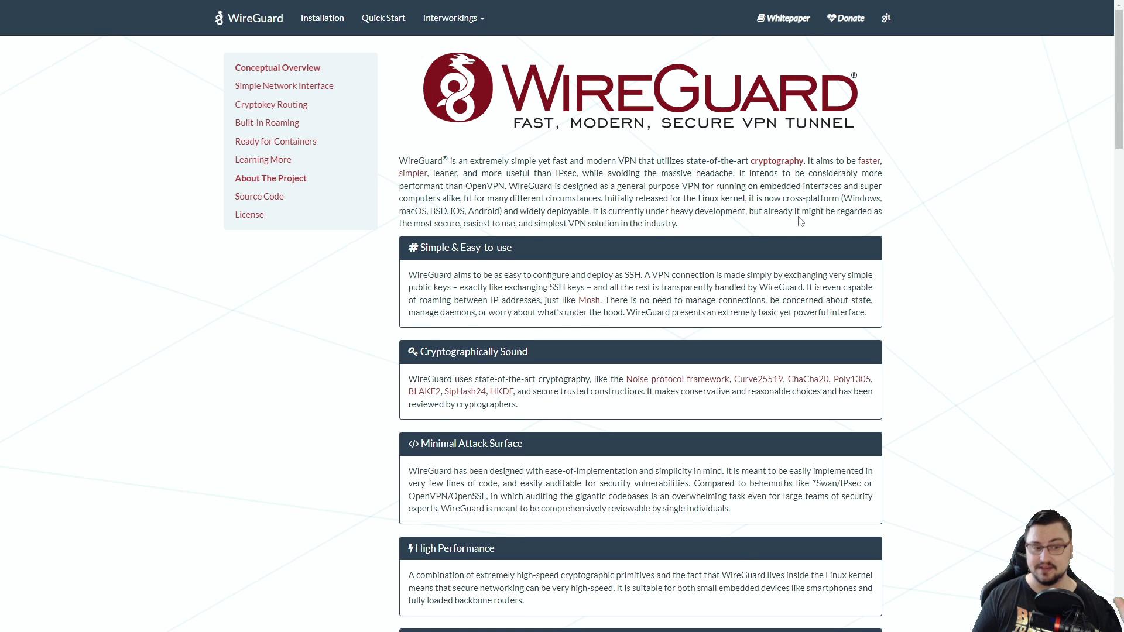
pyautogui.scroll(-5, 790, 246)
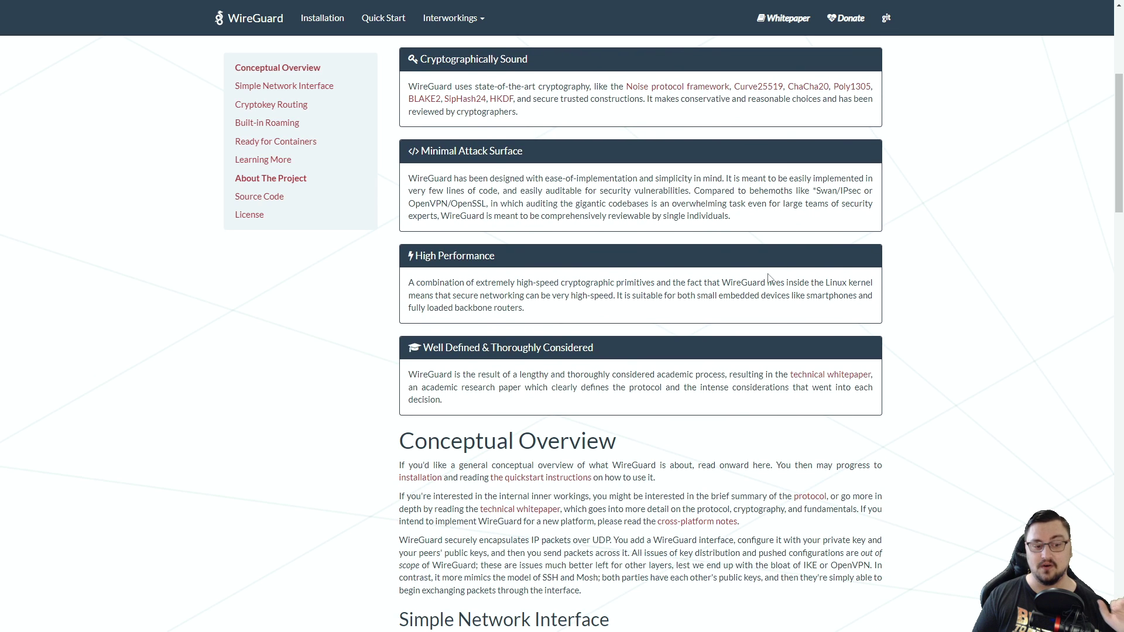
pyautogui.scroll(-4, 769, 281)
pyautogui.scroll(-4, 764, 297)
pyautogui.scroll(3, 766, 296)
pyautogui.scroll(6, 765, 297)
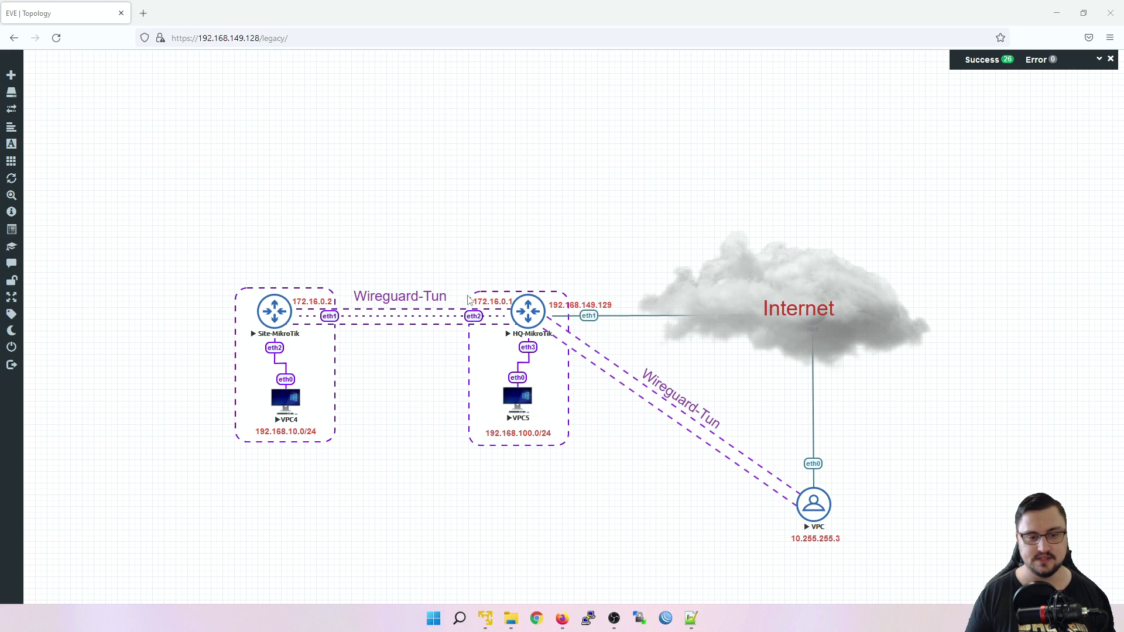
# Connect WinBox to the HQ-MikroTik router from its neighbor list
pyautogui.click(666, 619)
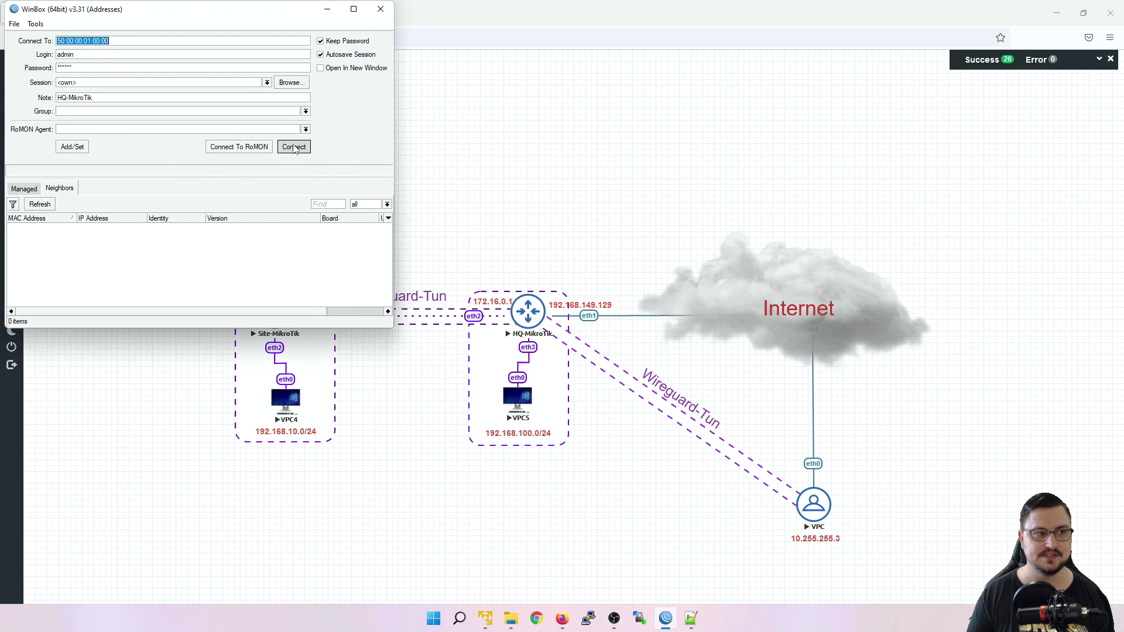
pyautogui.click(58, 233)
pyautogui.click(294, 146)
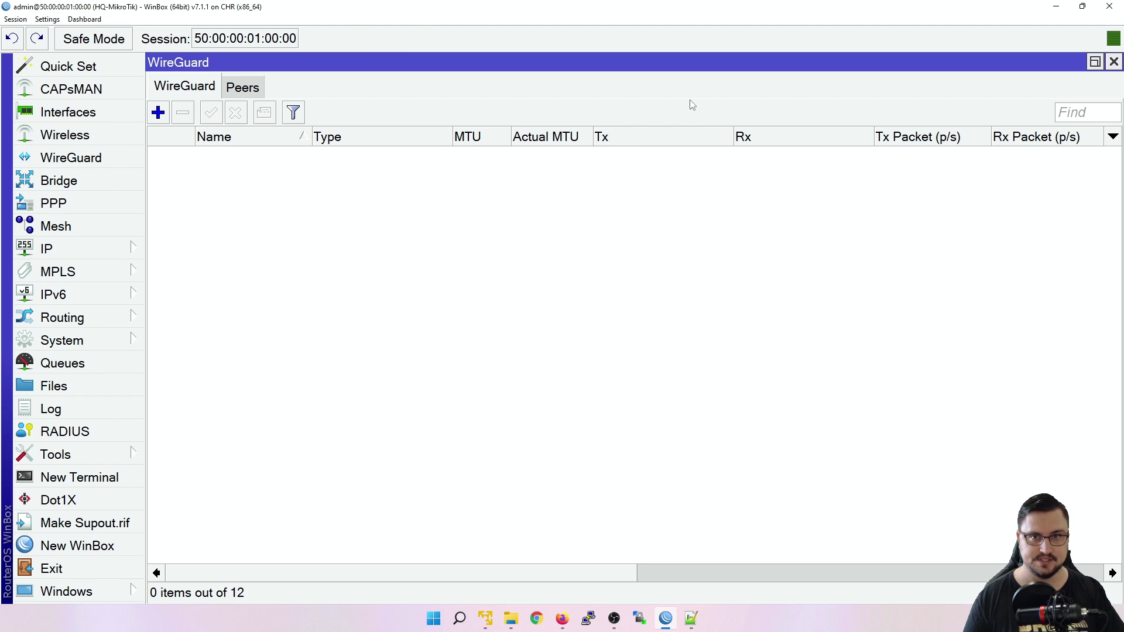
# Create WireGuard interface wireguard1 with MTU 1450 and listen port 13231
pyautogui.click(158, 112)
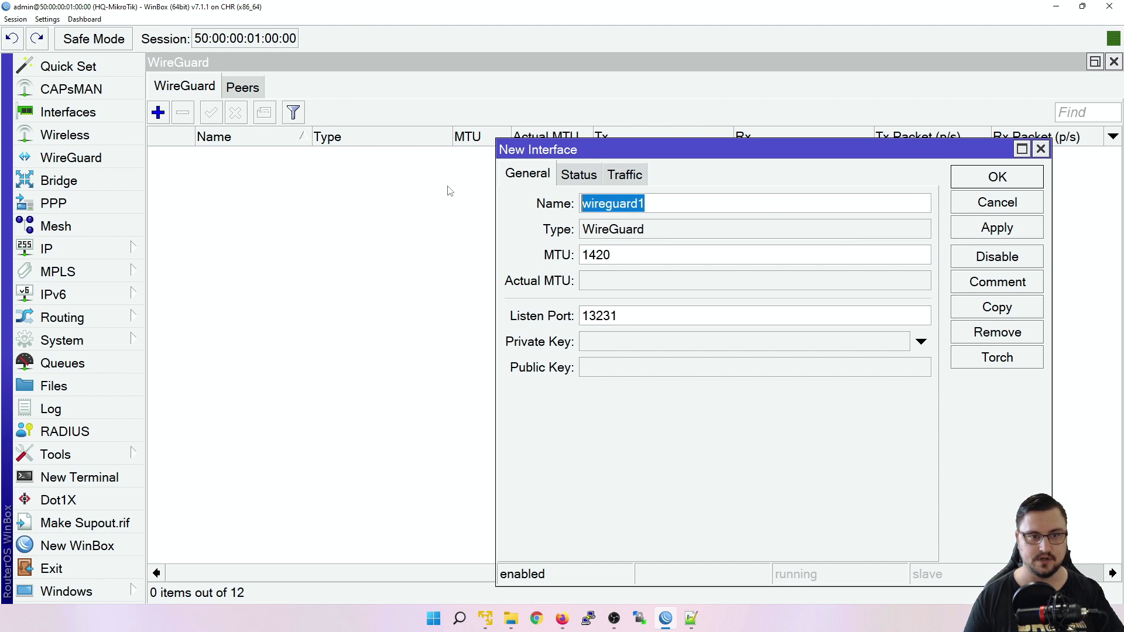
pyautogui.press('Tab')
pyautogui.write('1450')
pyautogui.press('Tab')
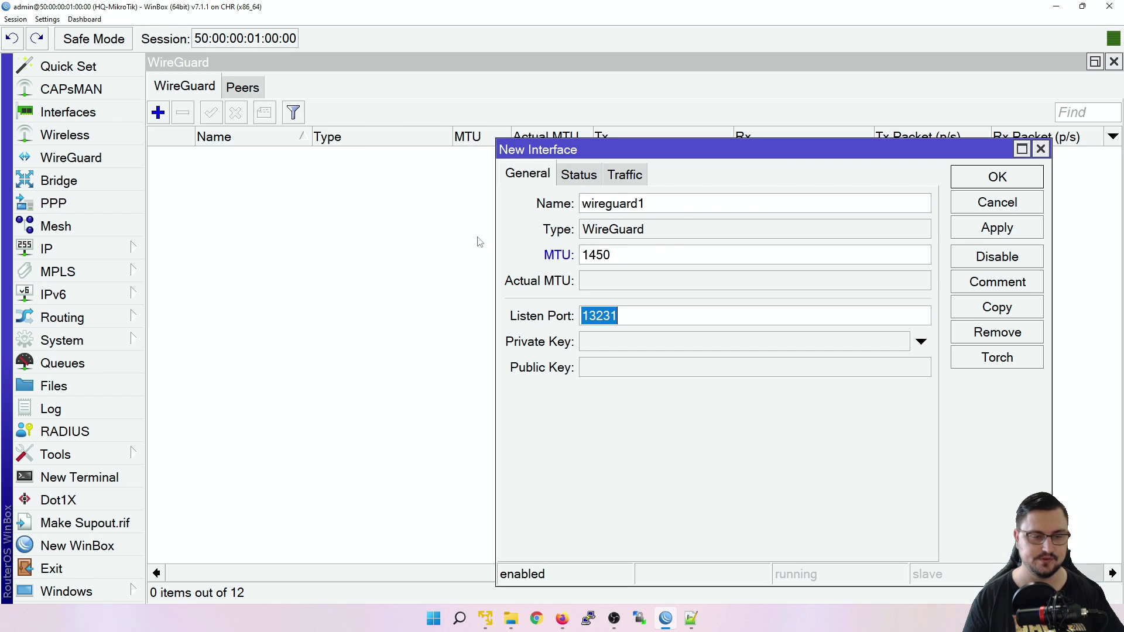
pyautogui.hotkey('shift', 'Tab')
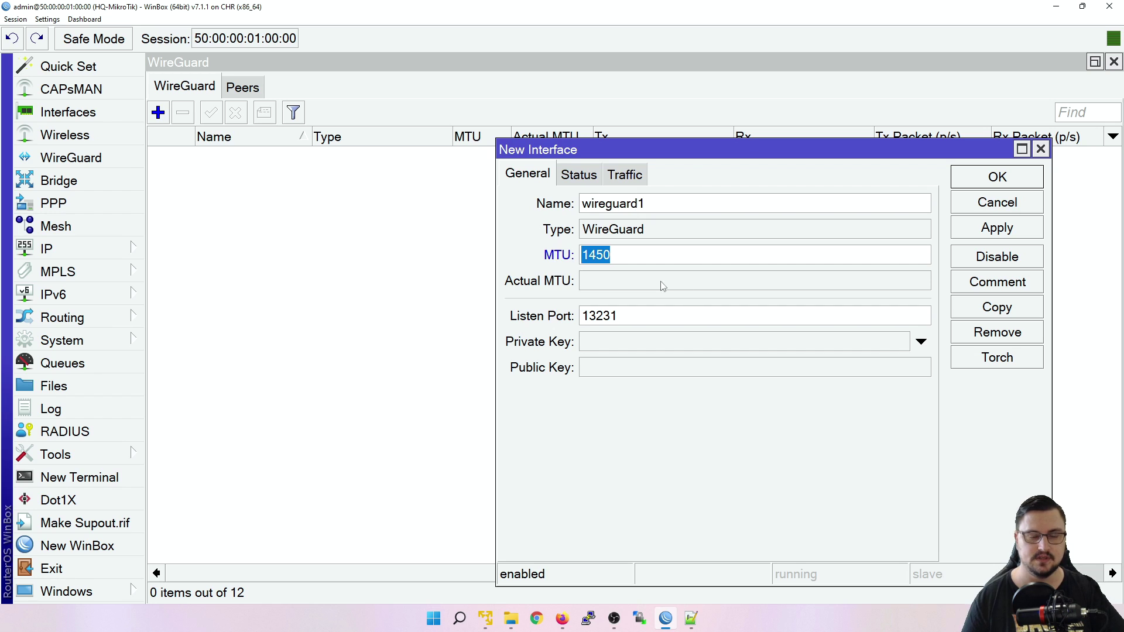
pyautogui.press('Tab')
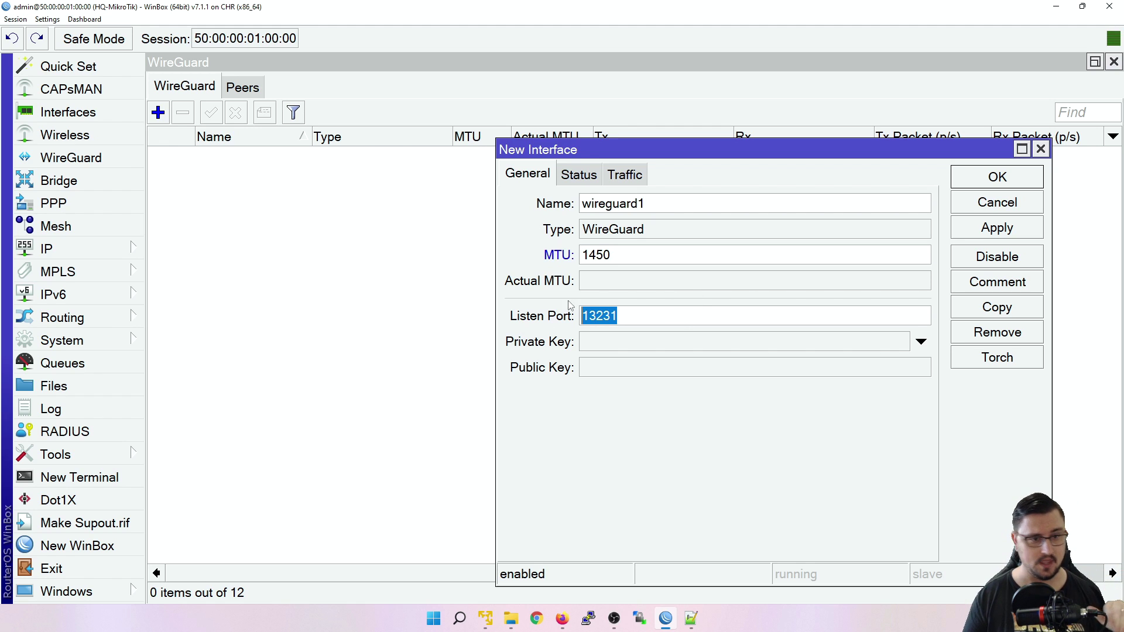
pyautogui.click(967, 229)
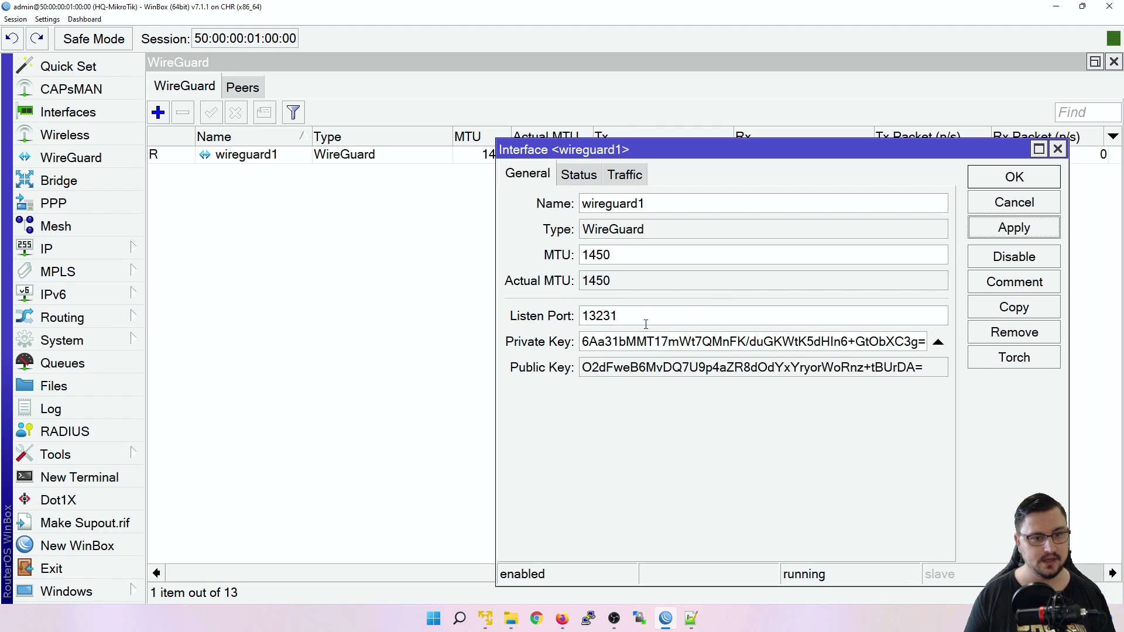
# Select wireguard1's generated public key, then move to the empty Peers list
pyautogui.moveTo(593, 337); pyautogui.dragTo(773, 342)
pyautogui.click(678, 371)
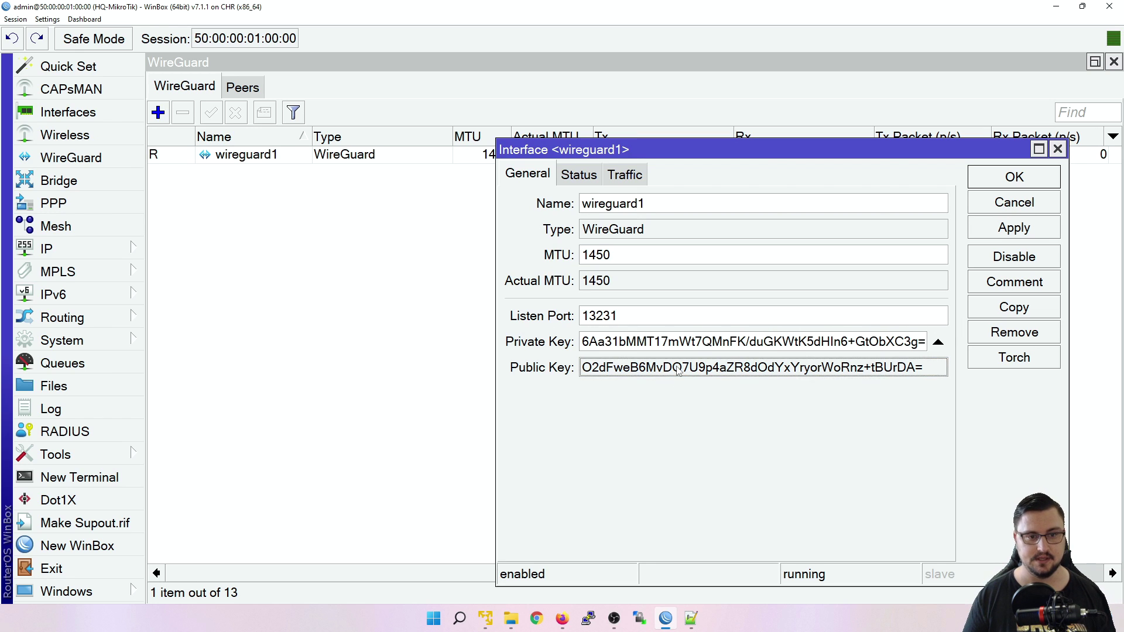
pyautogui.doubleClick(678, 370)
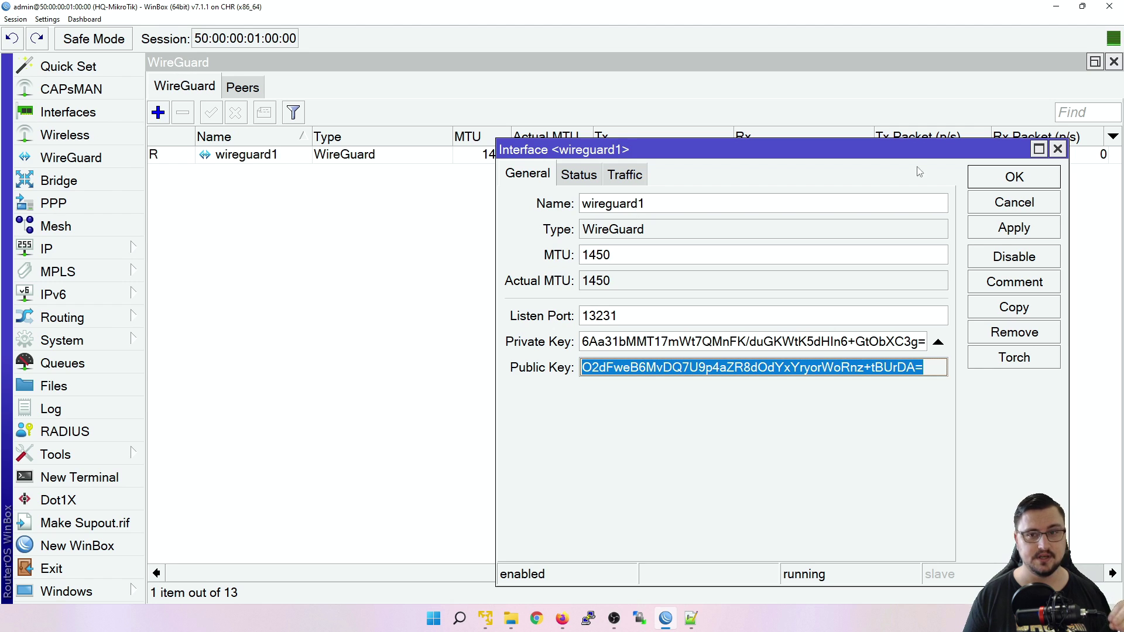
pyautogui.click(1058, 149)
pyautogui.click(241, 89)
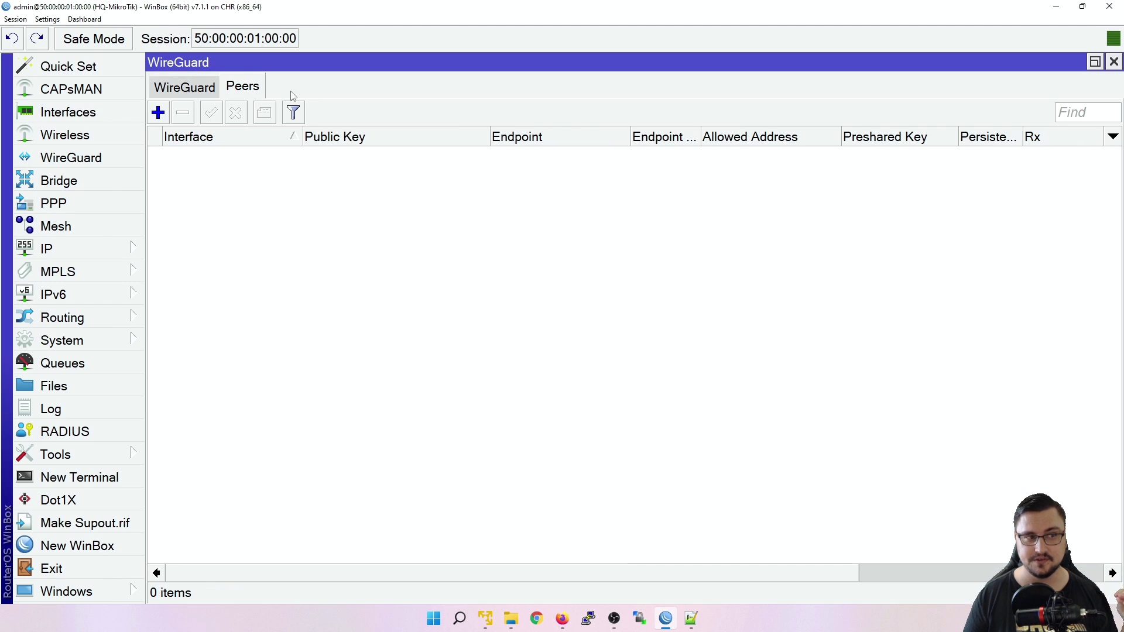
# Open a PuTTY telnet console to Site-MikroTik from the lab topology
pyautogui.click(1058, 10)
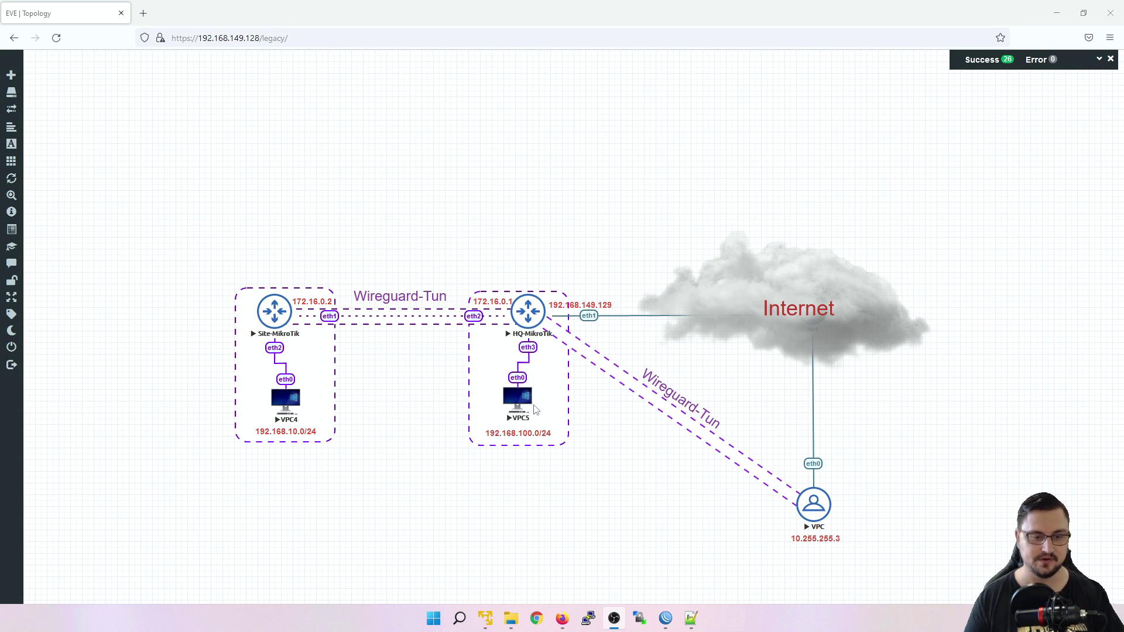
pyautogui.click(278, 316)
pyautogui.click(262, 316)
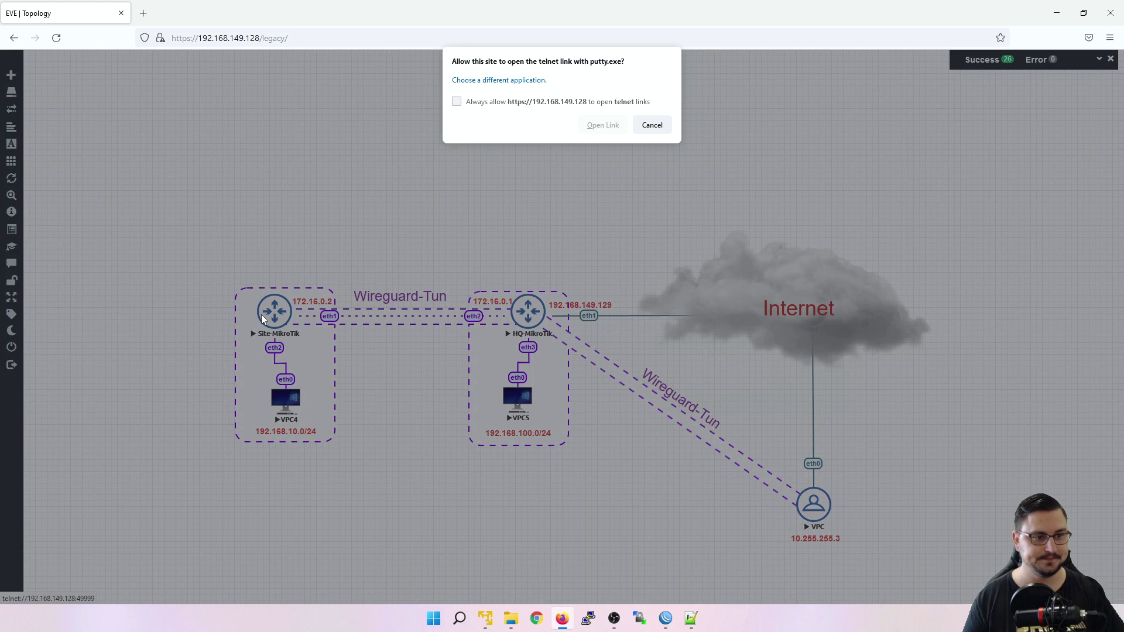
pyautogui.click(603, 125)
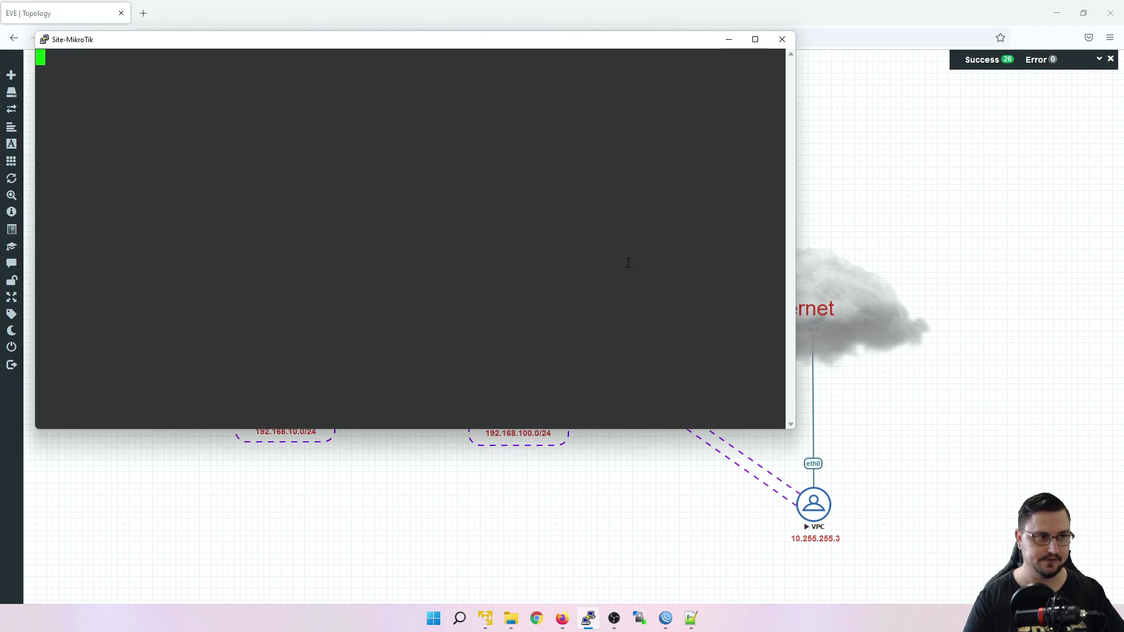
# Run 'interface wireguard add name=wireguard1 mtu=1450 listen-port=13231' on Site-MikroTik
pyautogui.write('inter')
pyautogui.doubleClick(437, 39)
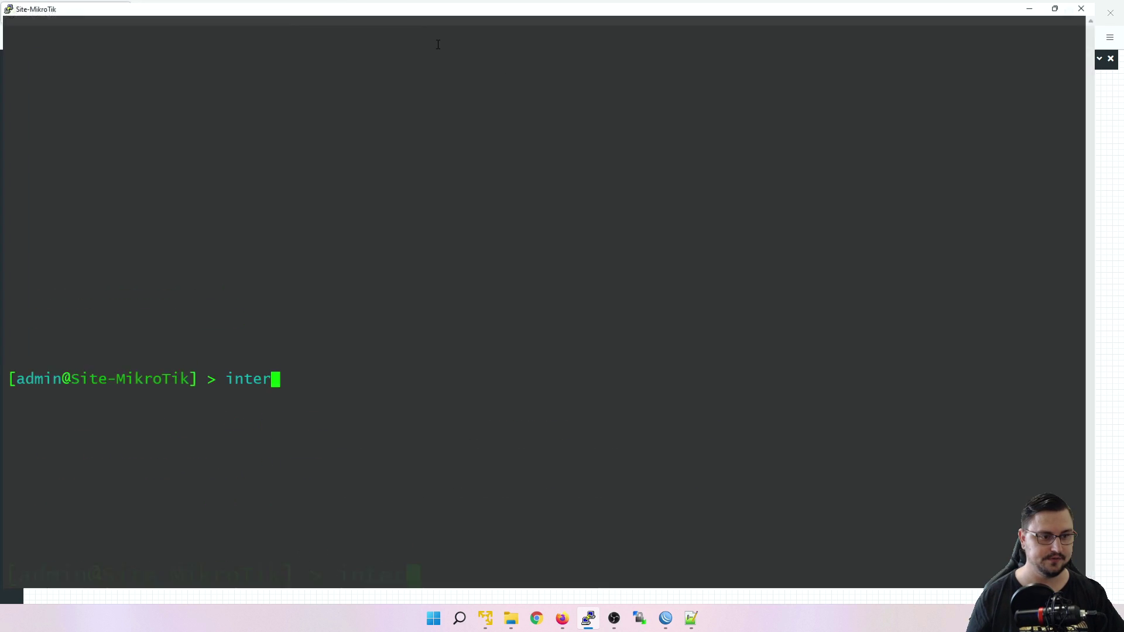
pyautogui.write('face wireguard add ')
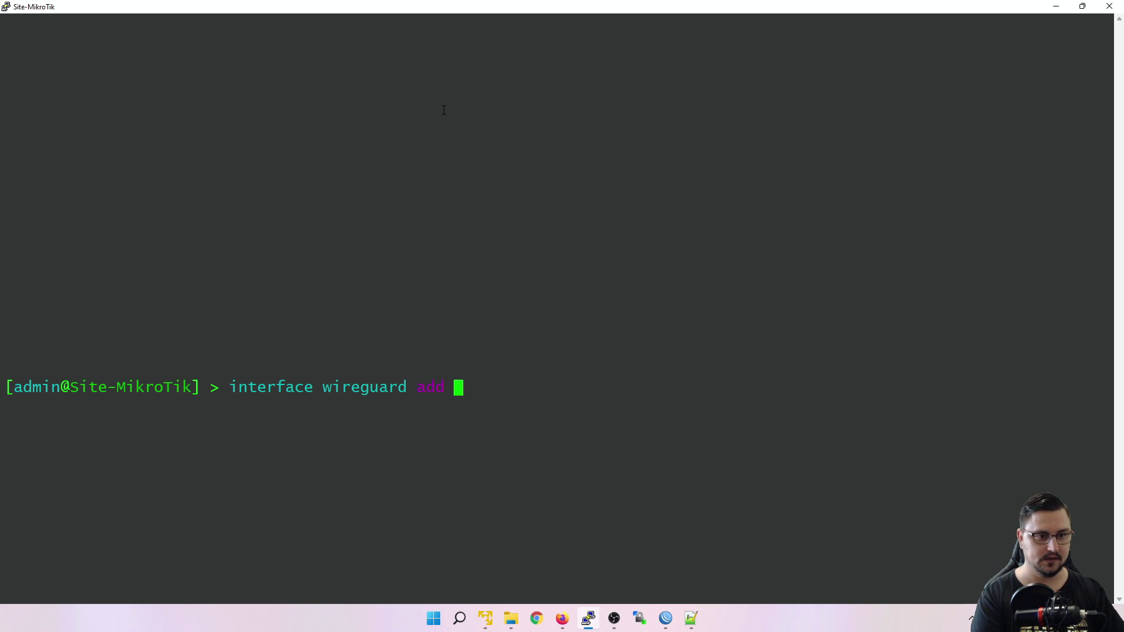
pyautogui.write('name=wiregu')
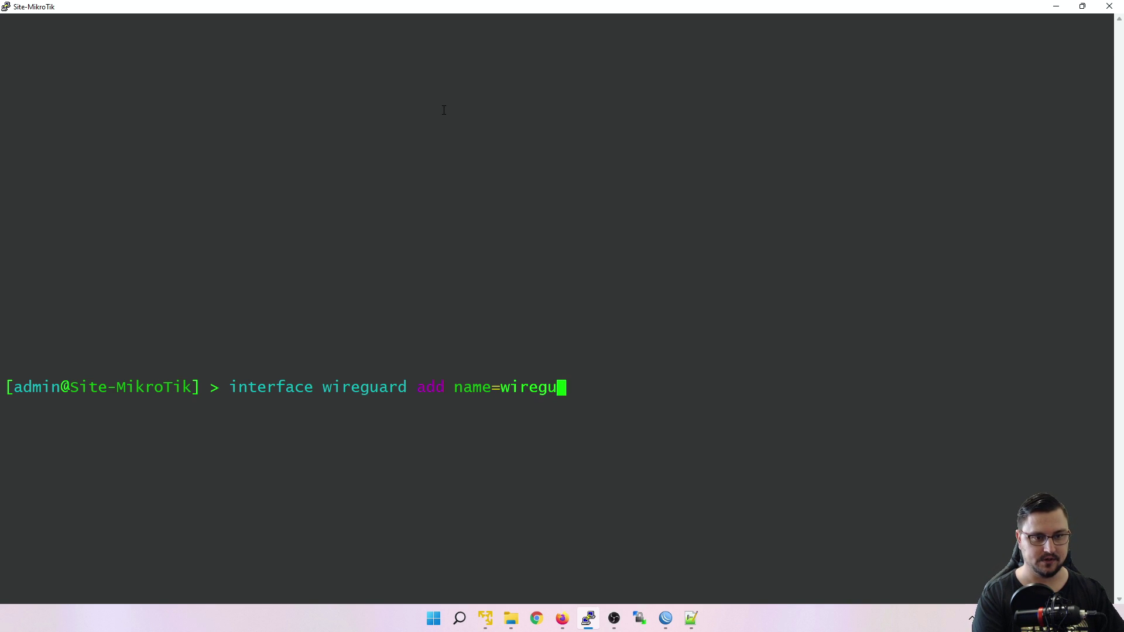
pyautogui.write('ard1 ')
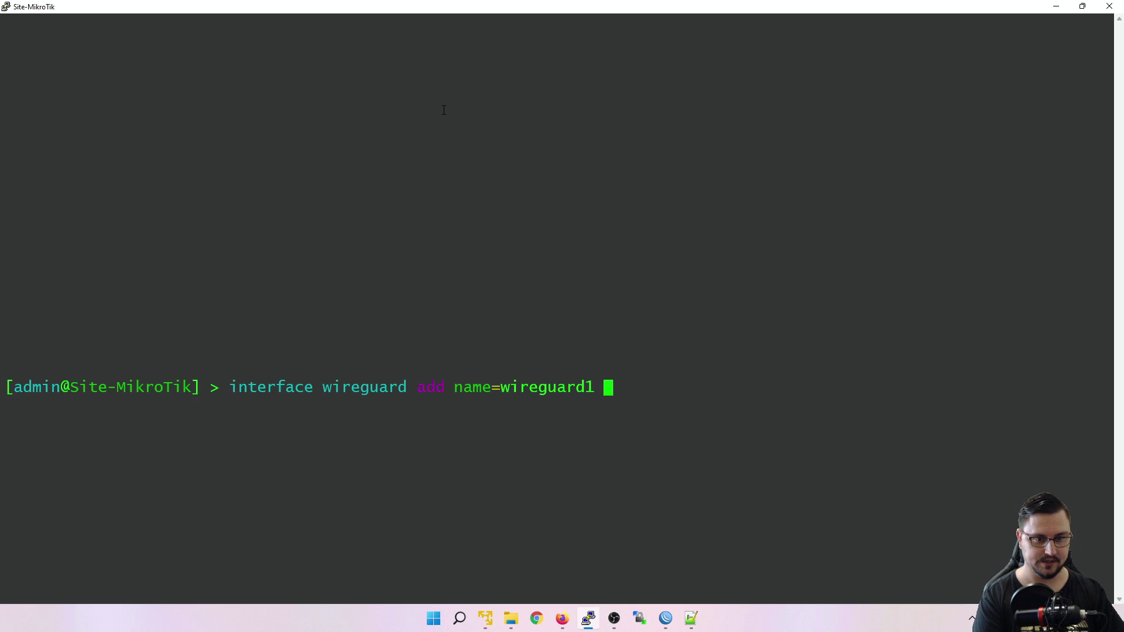
pyautogui.write('mtu=')
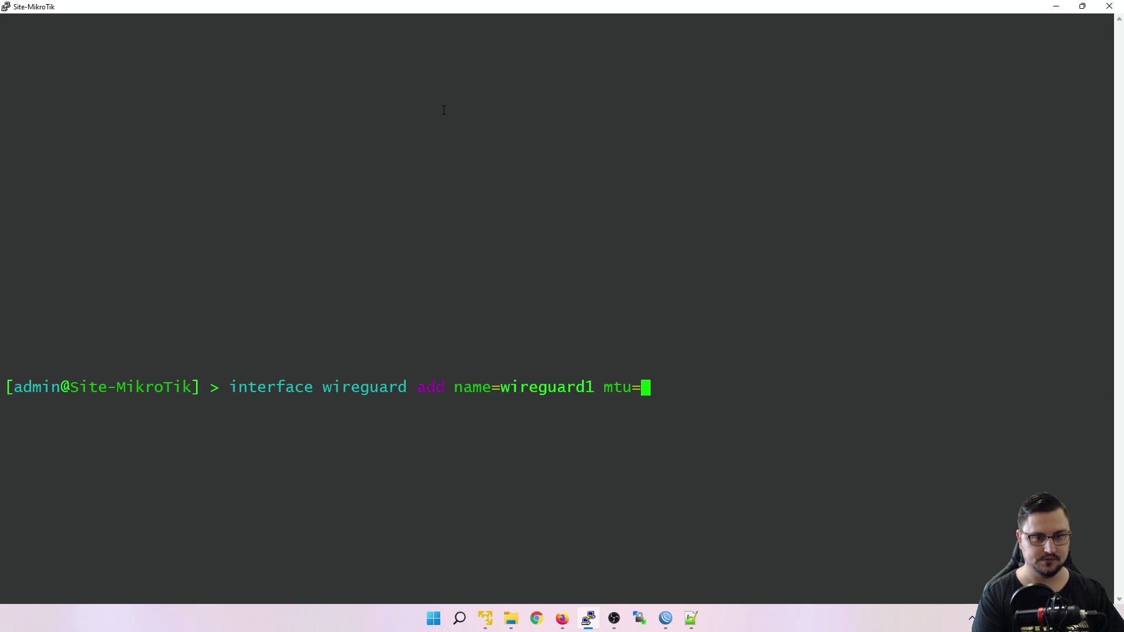
pyautogui.write('1450')
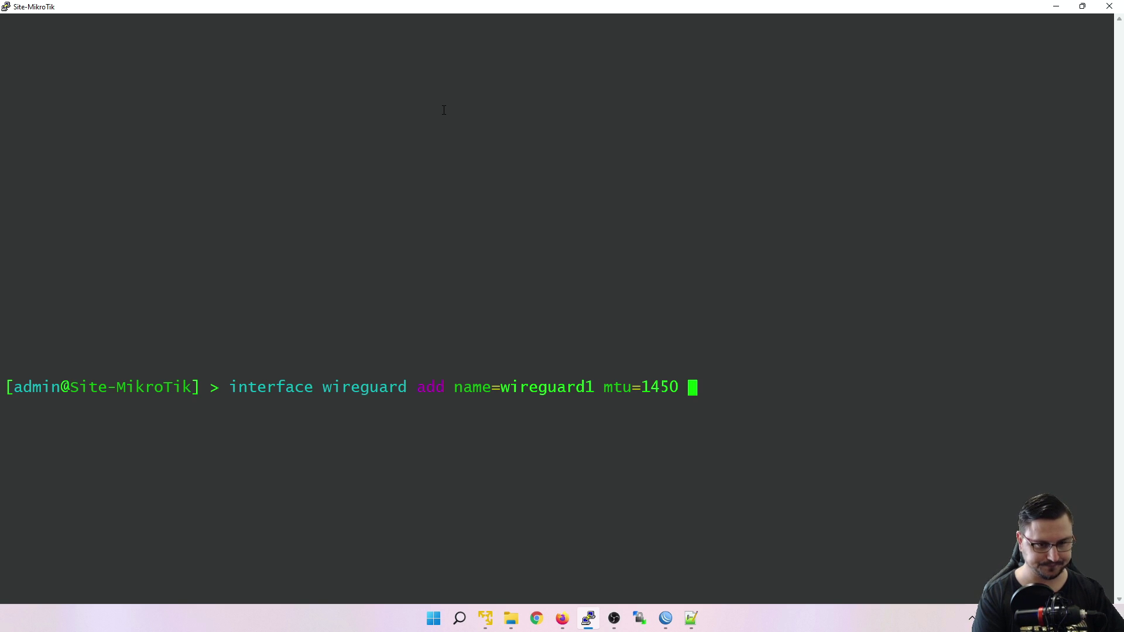
pyautogui.press('Tab')
pyautogui.press('Tab')
pyautogui.press('Tab')
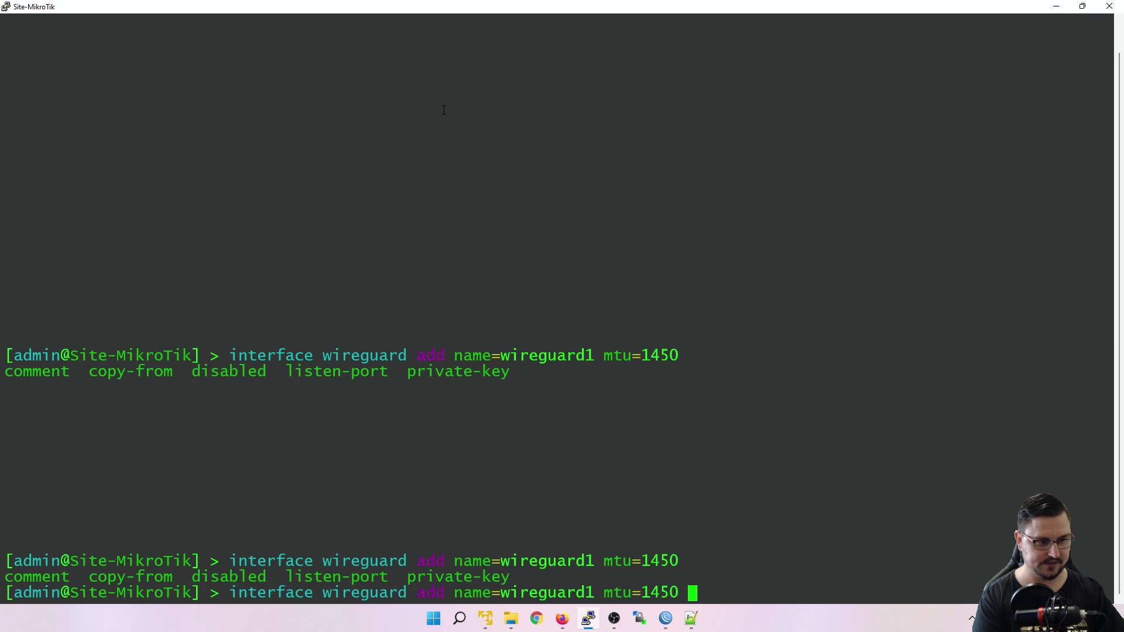
pyautogui.write('lis')
pyautogui.press('Tab')
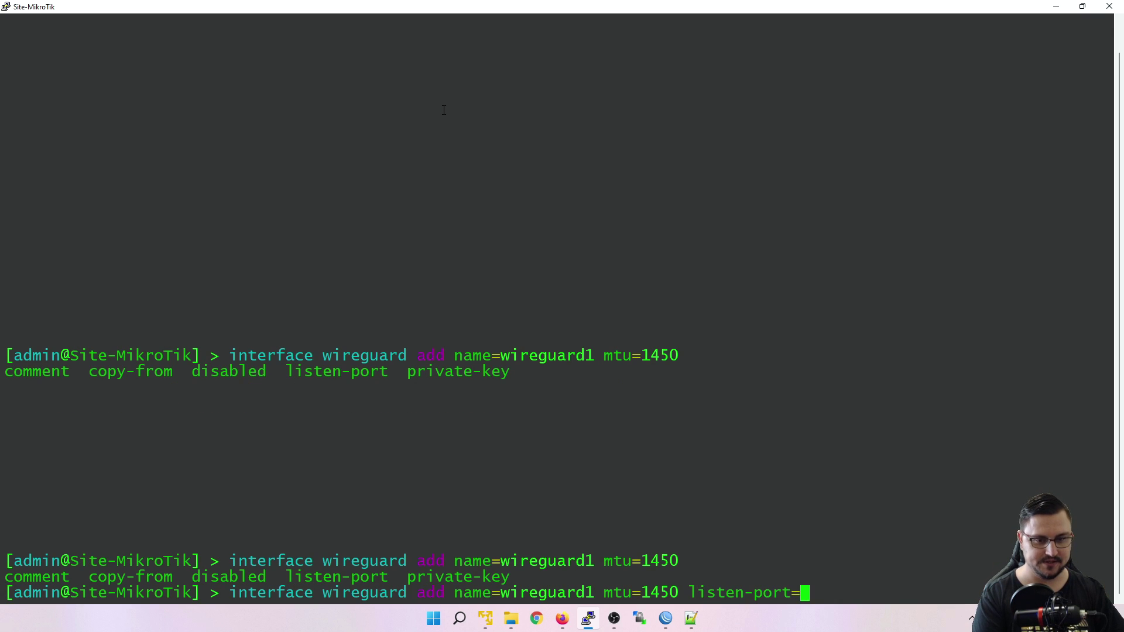
pyautogui.write('13231')
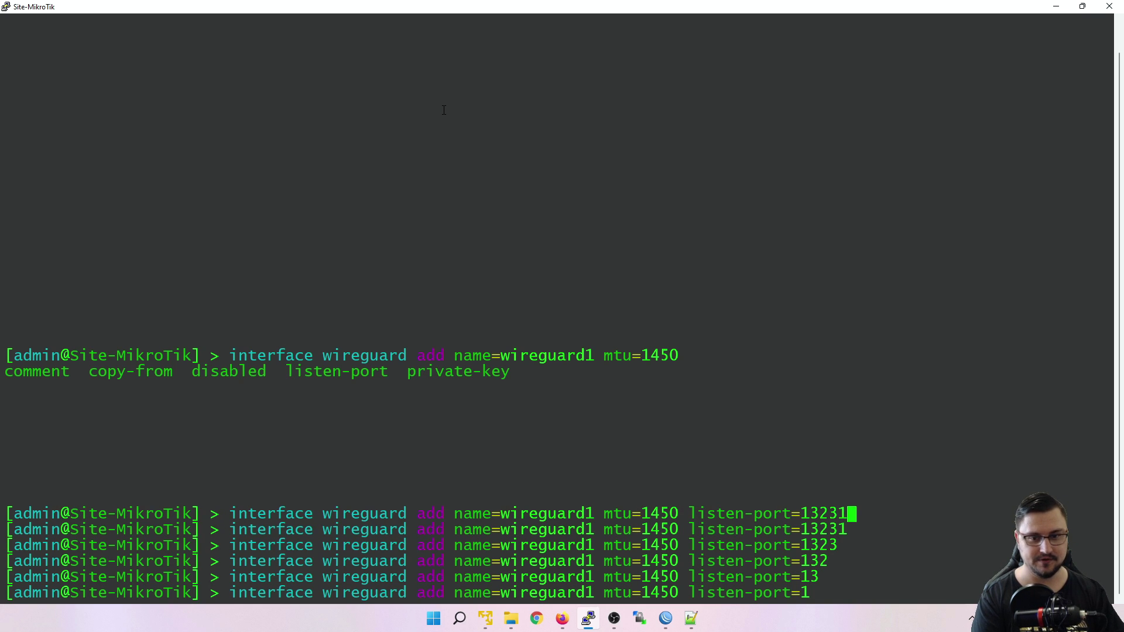
pyautogui.press('Tab')
pyautogui.press('Tab')
pyautogui.press('Tab')
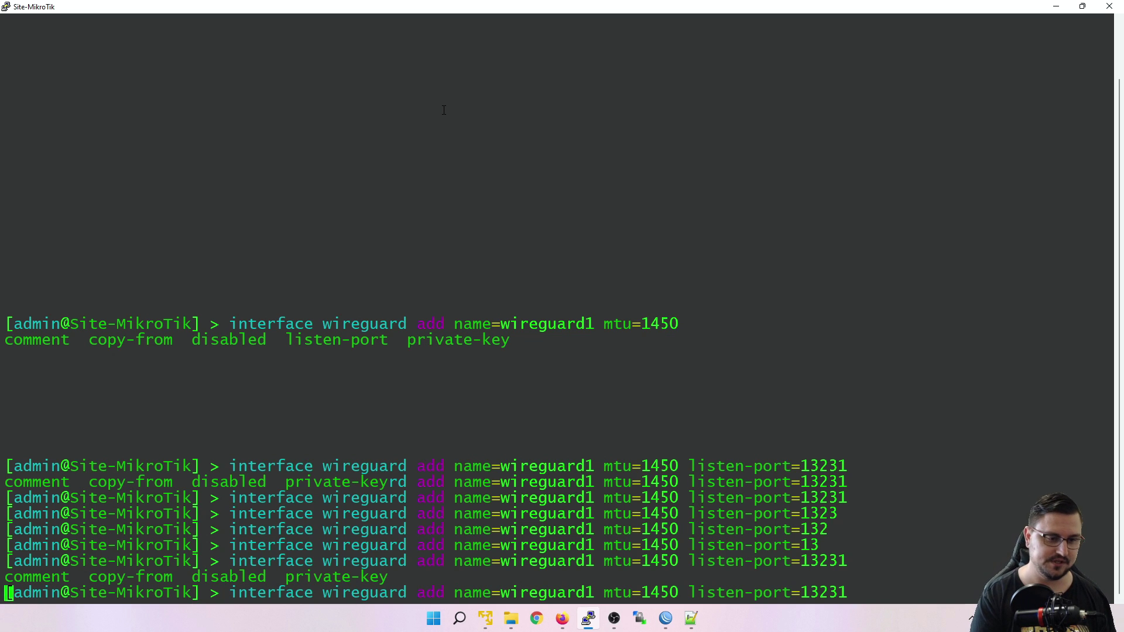
pyautogui.press('Return')
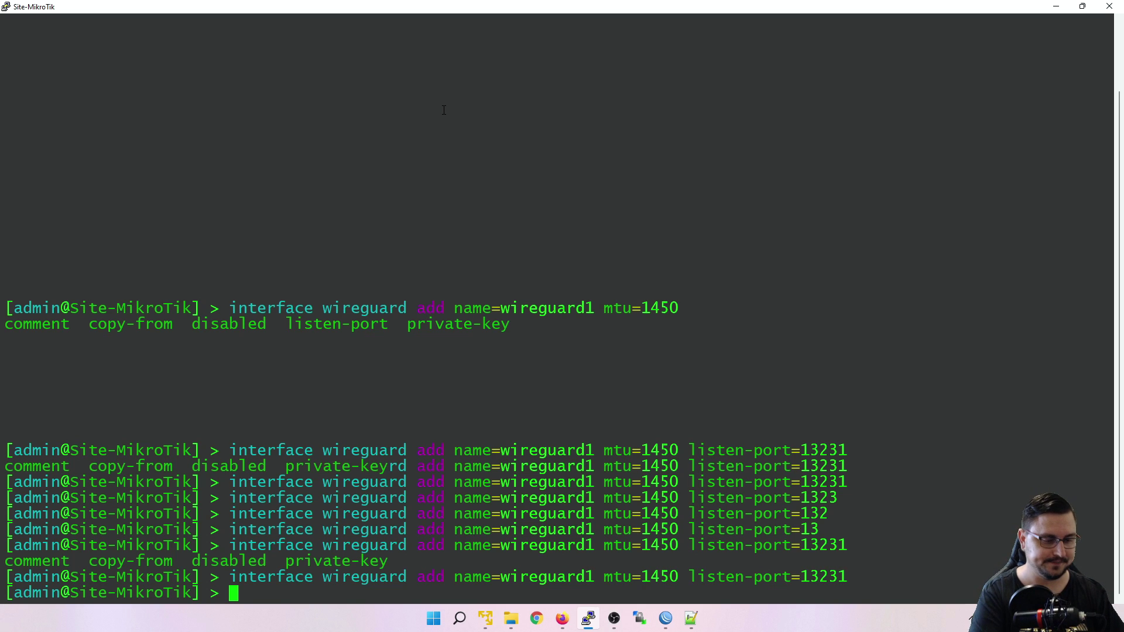
# List the WireGuard interfaces with 'interface/wireguard/print' and highlight the printed keys
pyautogui.write('int')
pyautogui.press('BackSpace')
pyautogui.press('BackSpace')
pyautogui.press('BackSpace')
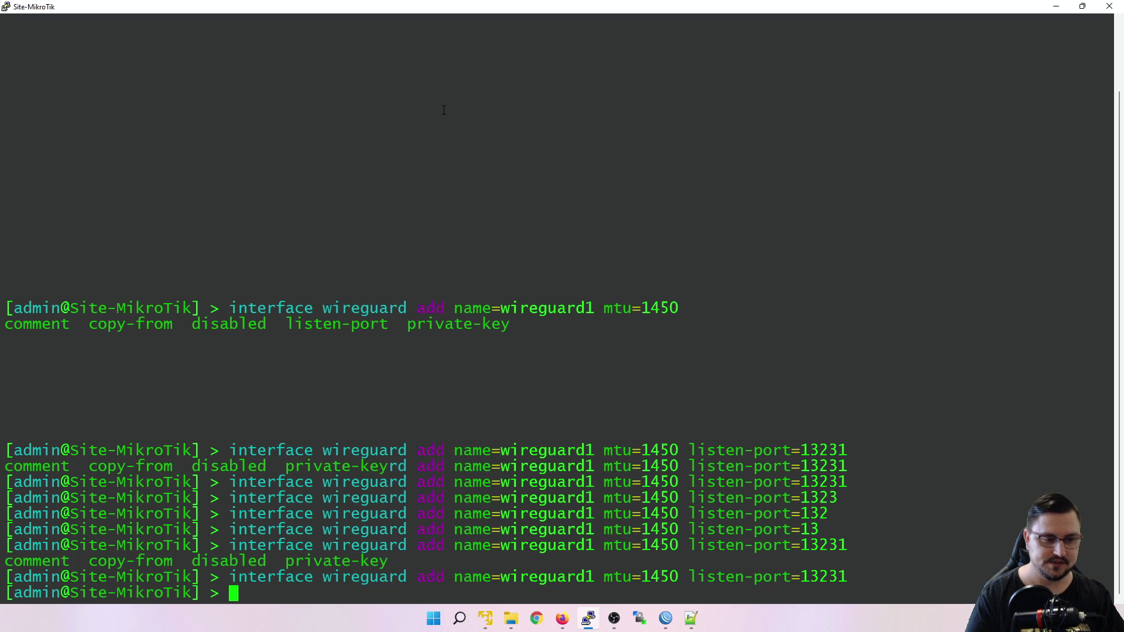
pyautogui.write('interface/wireguard/print')
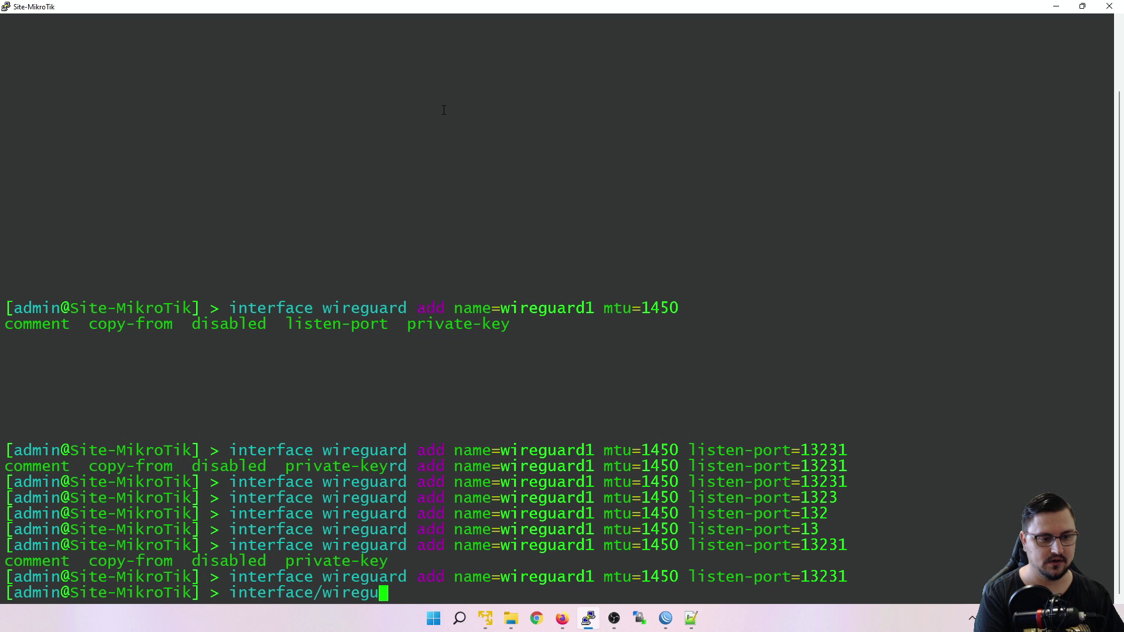
pyautogui.press('Return')
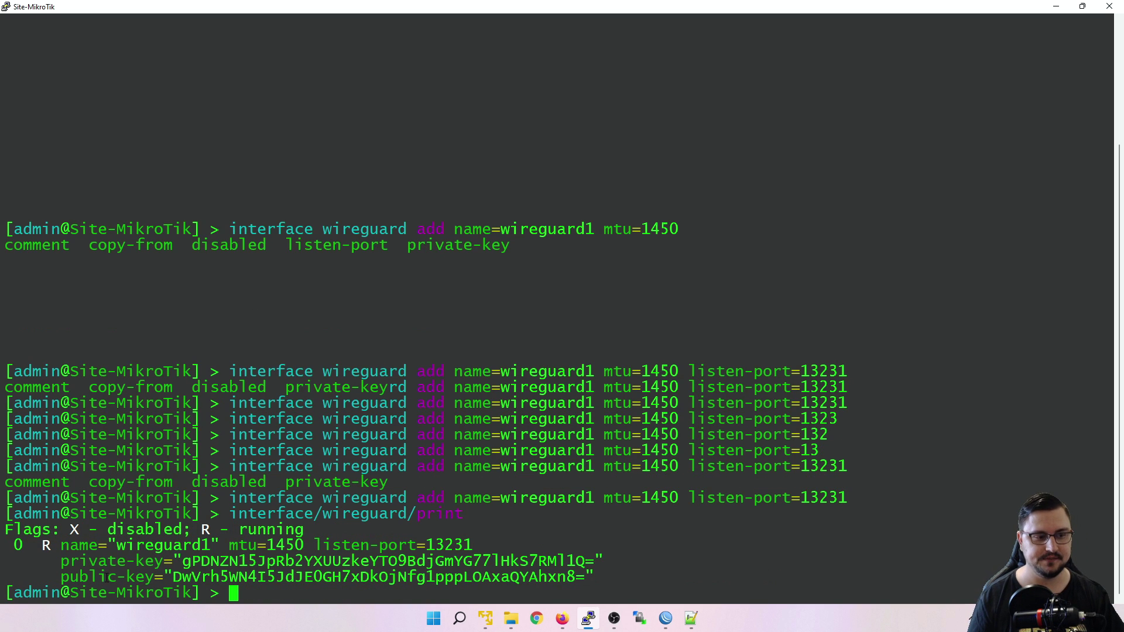
pyautogui.moveTo(196, 562); pyautogui.dragTo(399, 546)
pyautogui.moveTo(173, 577); pyautogui.dragTo(201, 592)
pyautogui.moveTo(277, 562); pyautogui.dragTo(294, 563)
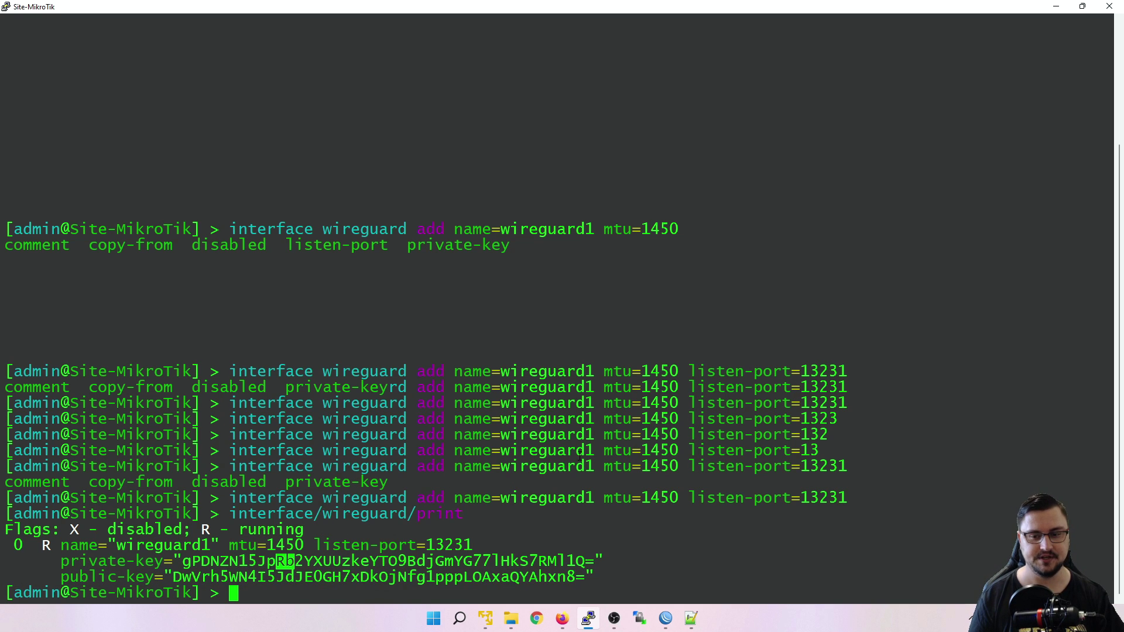
# Start a new empty tunnel in WireGuard for Windows
pyautogui.click(1053, 6)
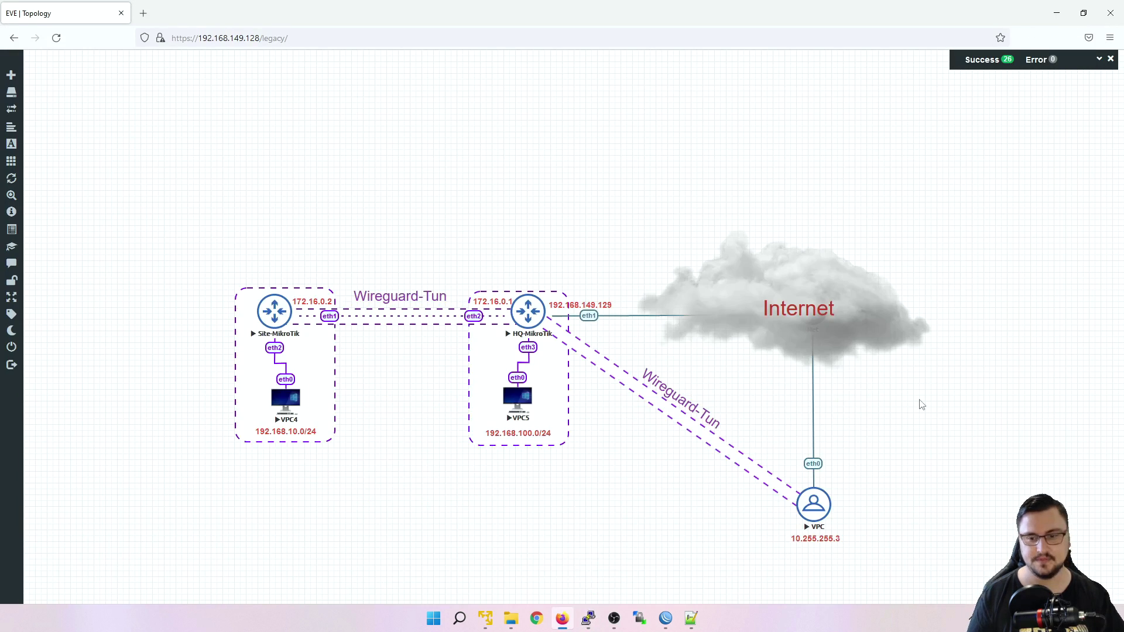
pyautogui.click(973, 619)
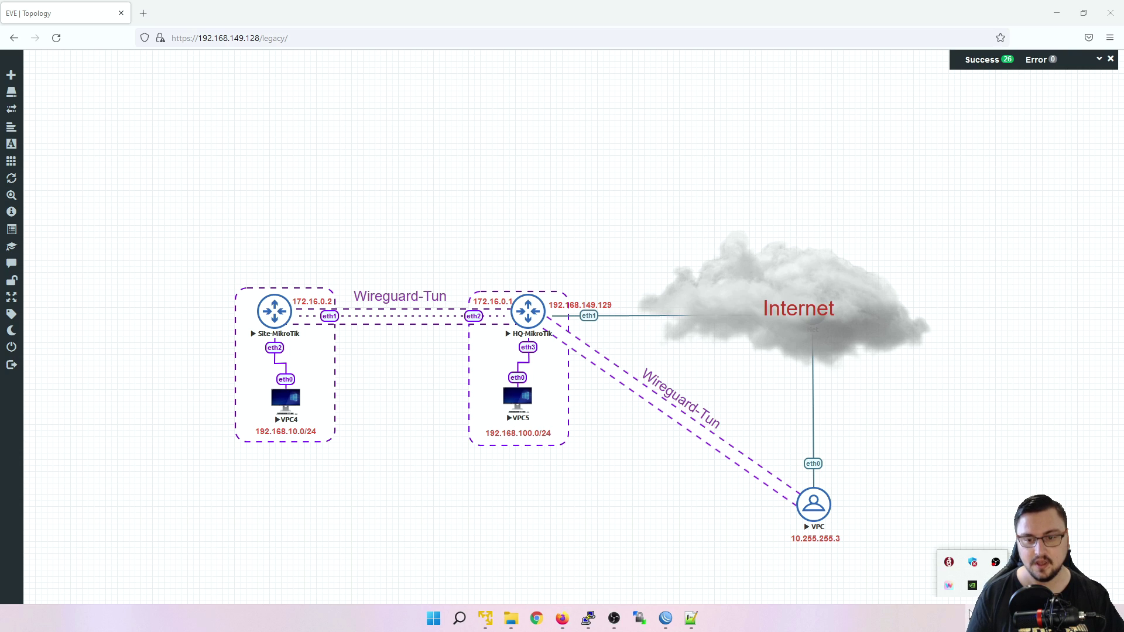
pyautogui.click(950, 562)
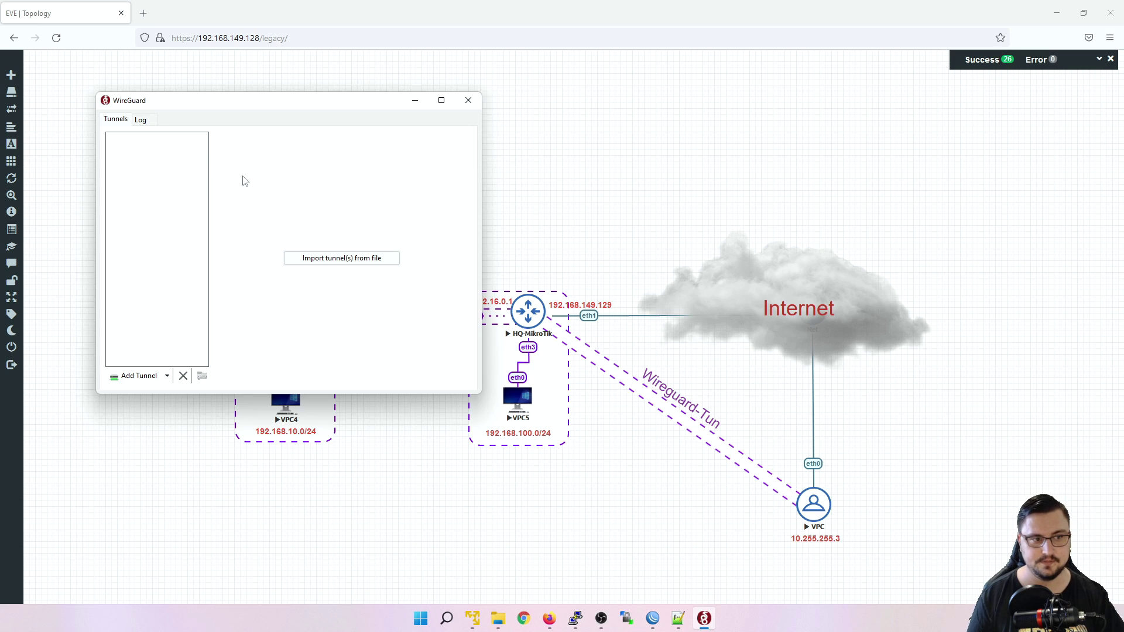
pyautogui.click(167, 376)
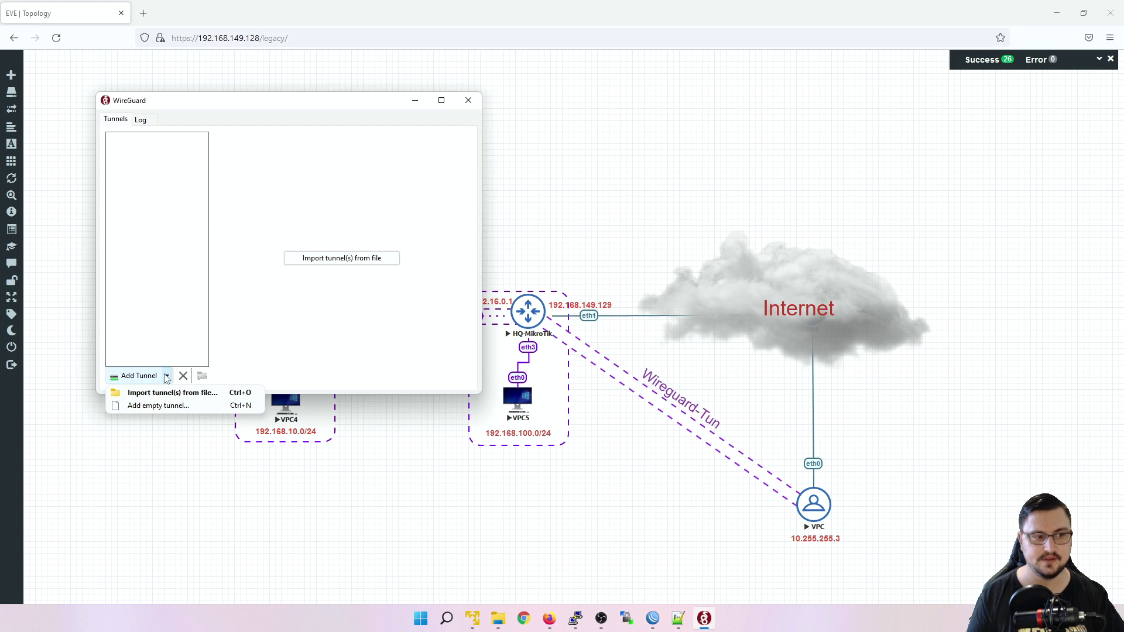
pyautogui.click(167, 406)
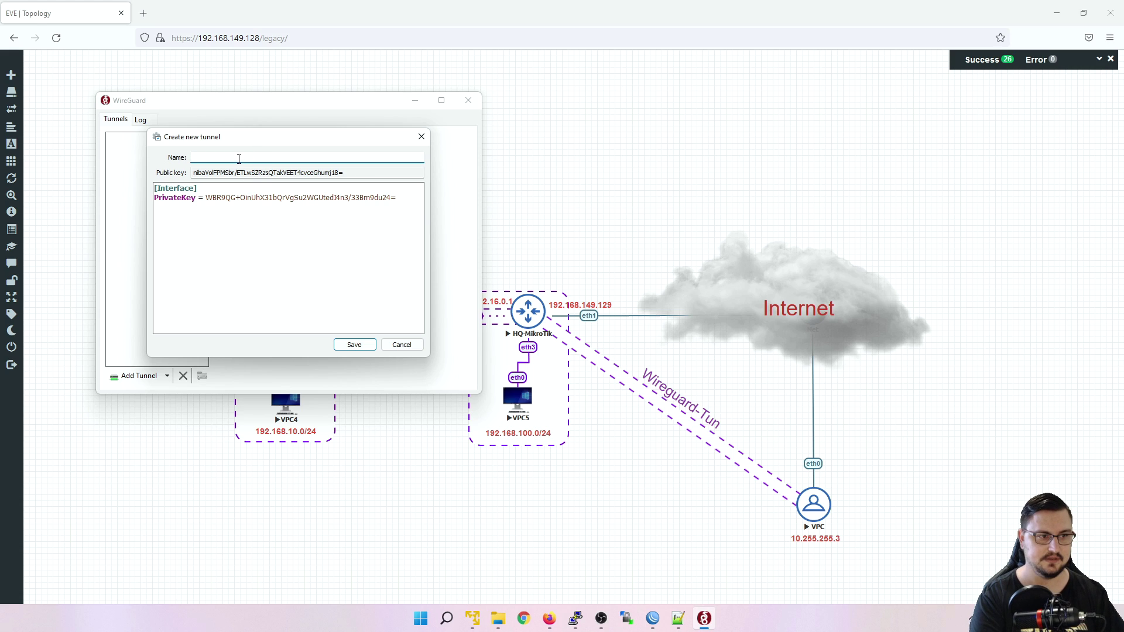
# Name the tunnel MikroTikv7 and save it
pyautogui.write('W')
pyautogui.press('BackSpace')
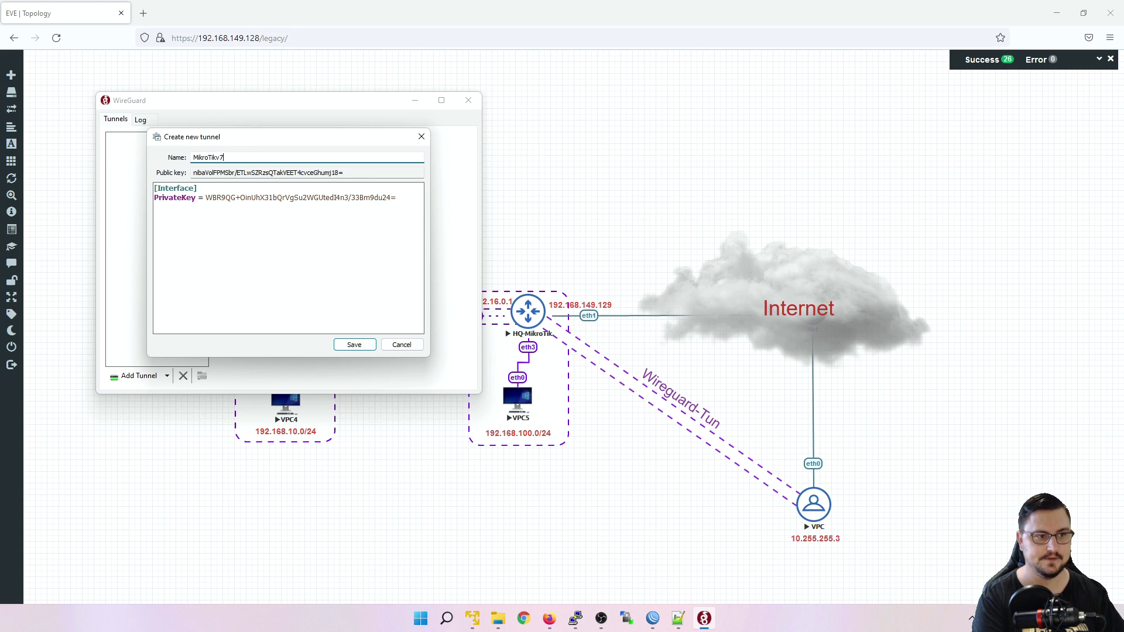
pyautogui.press('Tab')
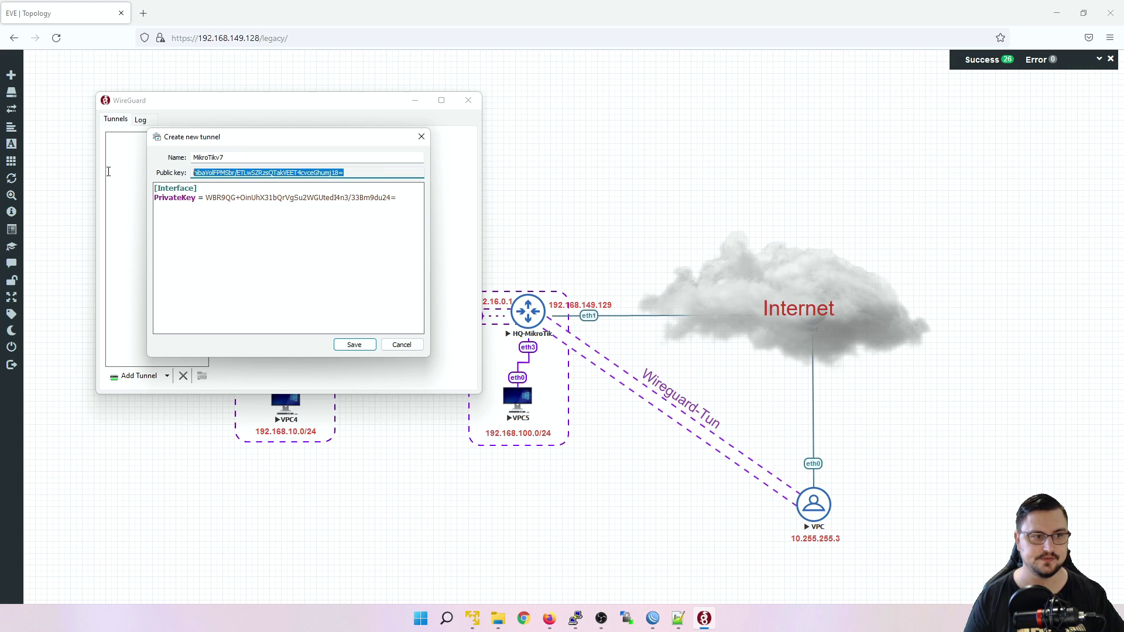
pyautogui.tripleClick(275, 203)
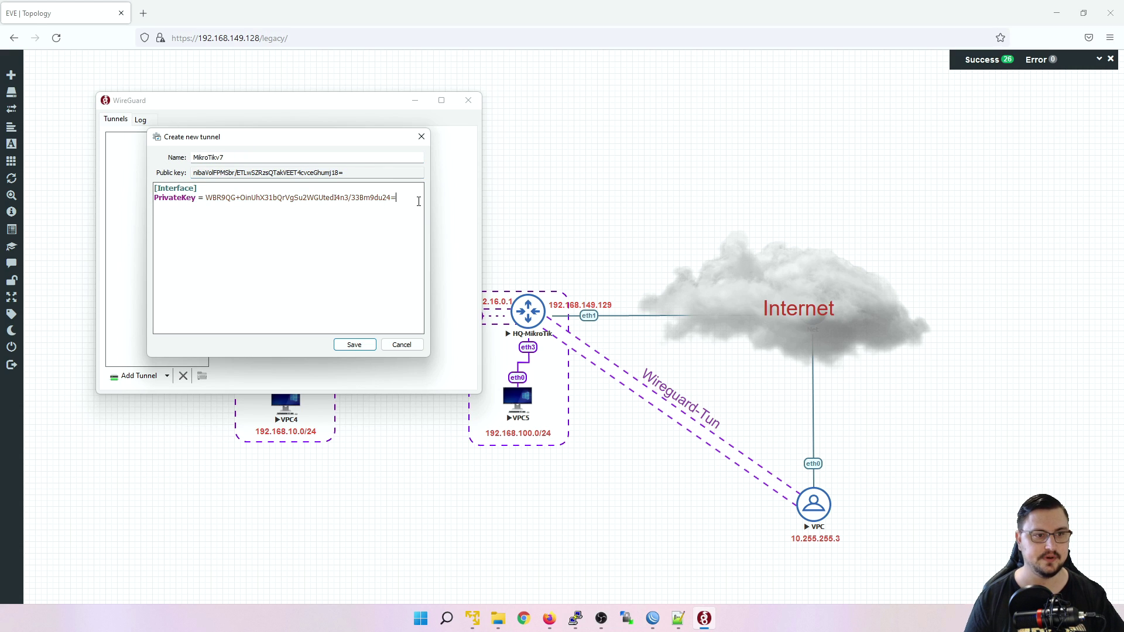
pyautogui.click(354, 344)
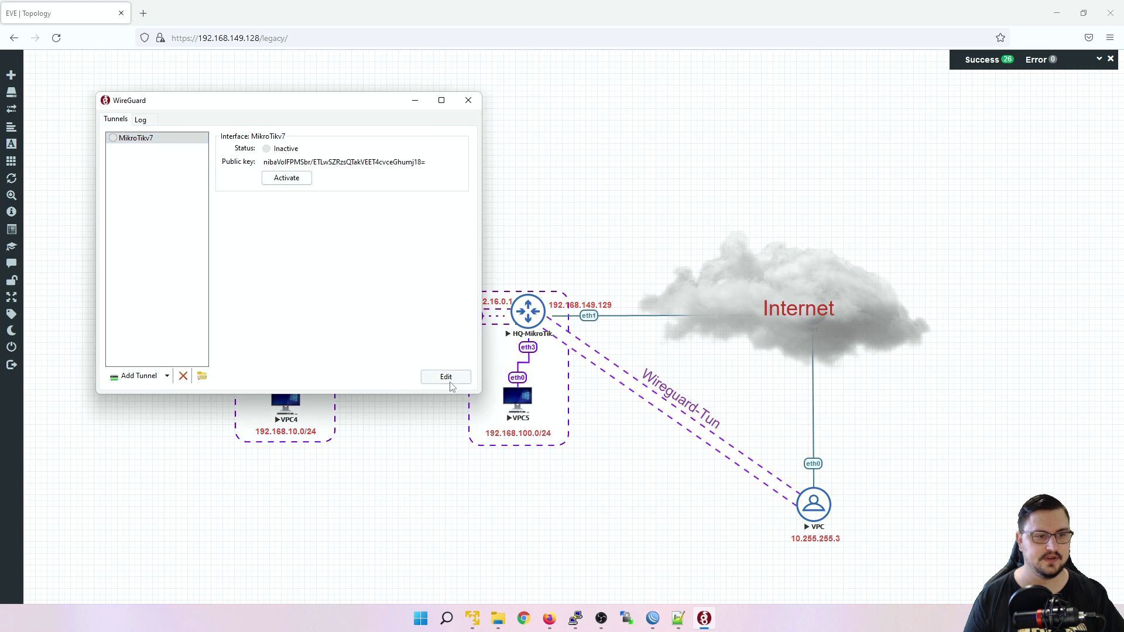
# Reopen MikroTikv7 for editing and copy its public key
pyautogui.click(446, 376)
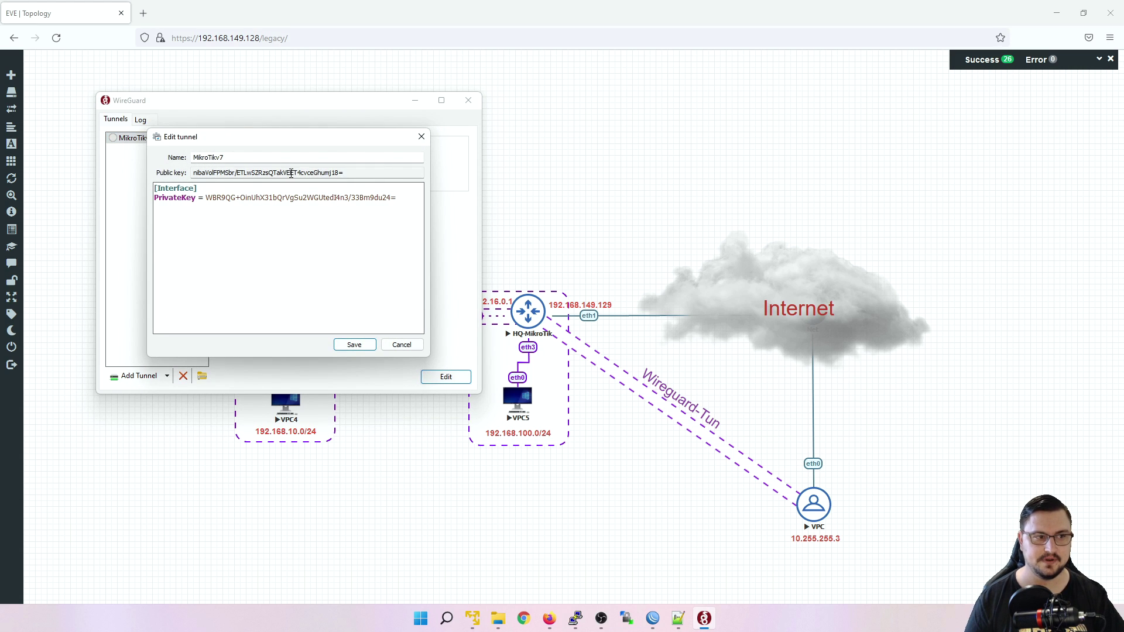
pyautogui.moveTo(381, 172); pyautogui.dragTo(246, 176)
pyautogui.rightClick(246, 176)
pyautogui.click(246, 214)
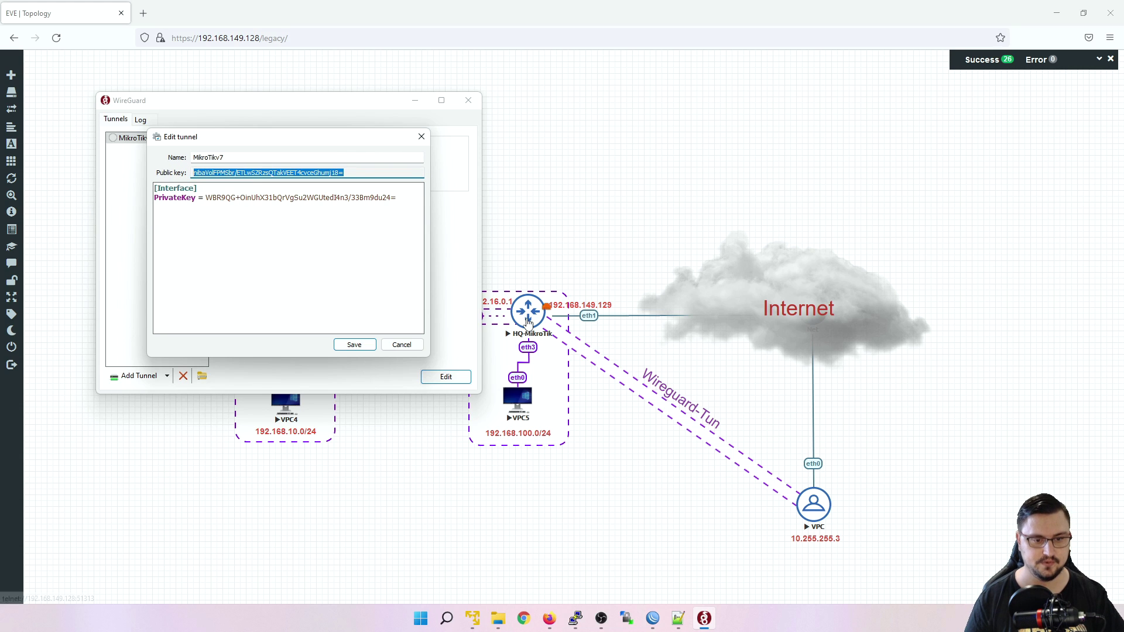
# Add a new peer on wireguard1 and paste the PC tunnel's public key
pyautogui.click(653, 619)
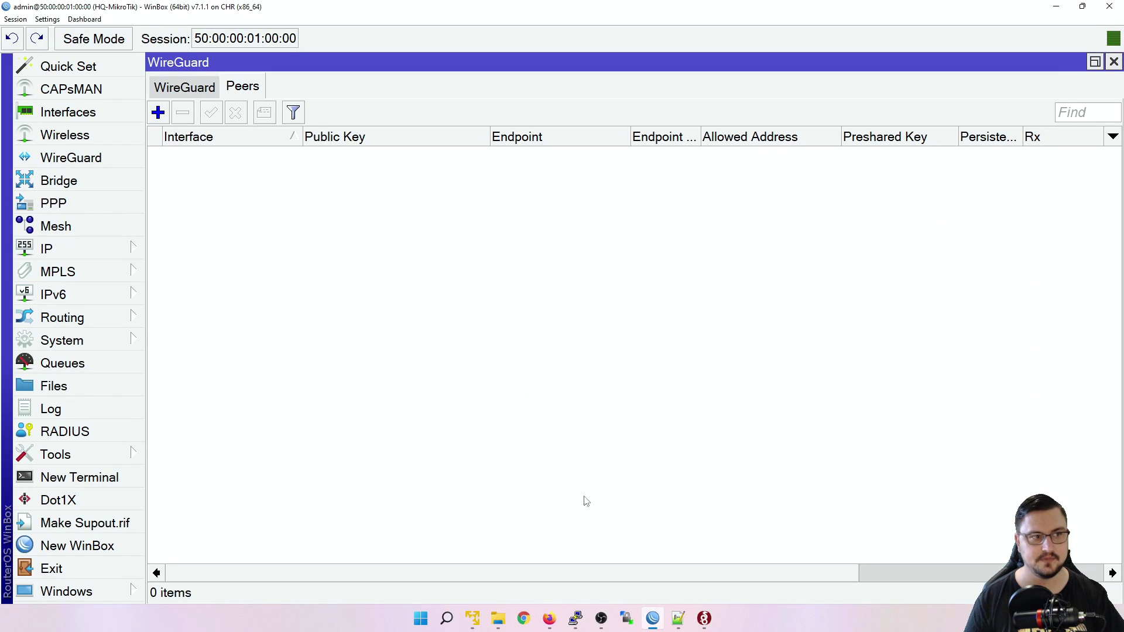
pyautogui.click(157, 112)
pyautogui.click(607, 256)
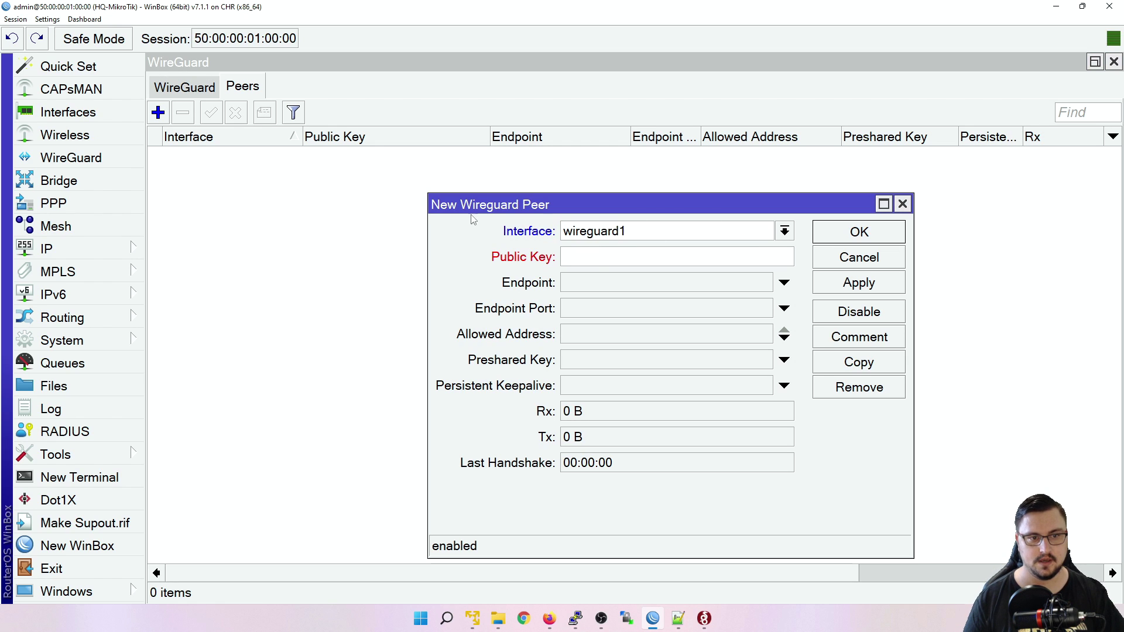
pyautogui.click(605, 228)
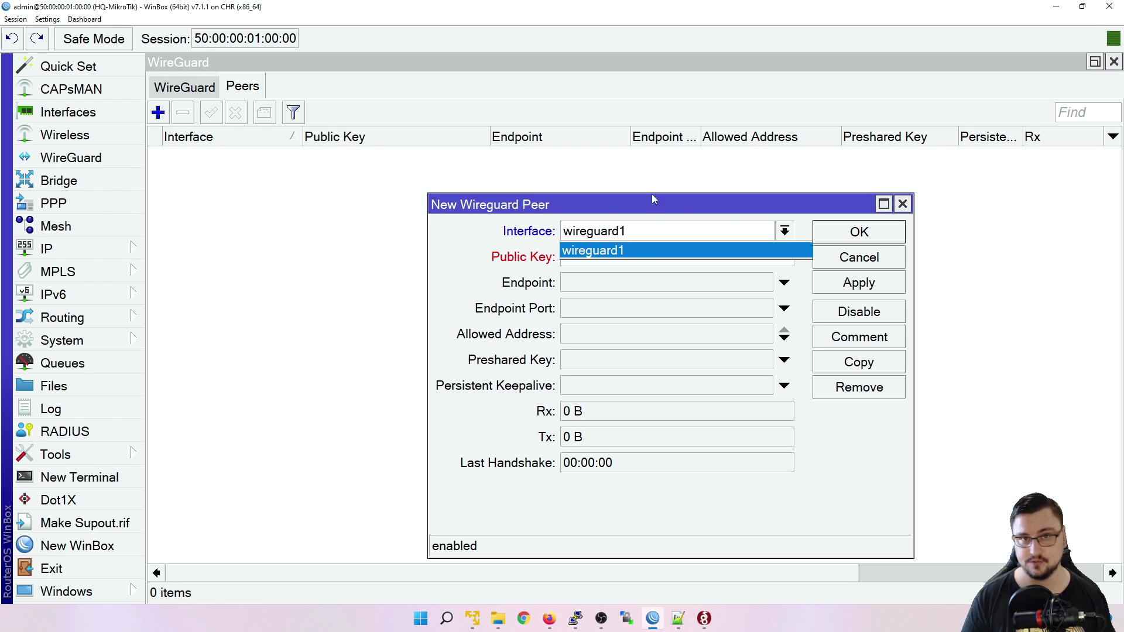
pyautogui.click(611, 250)
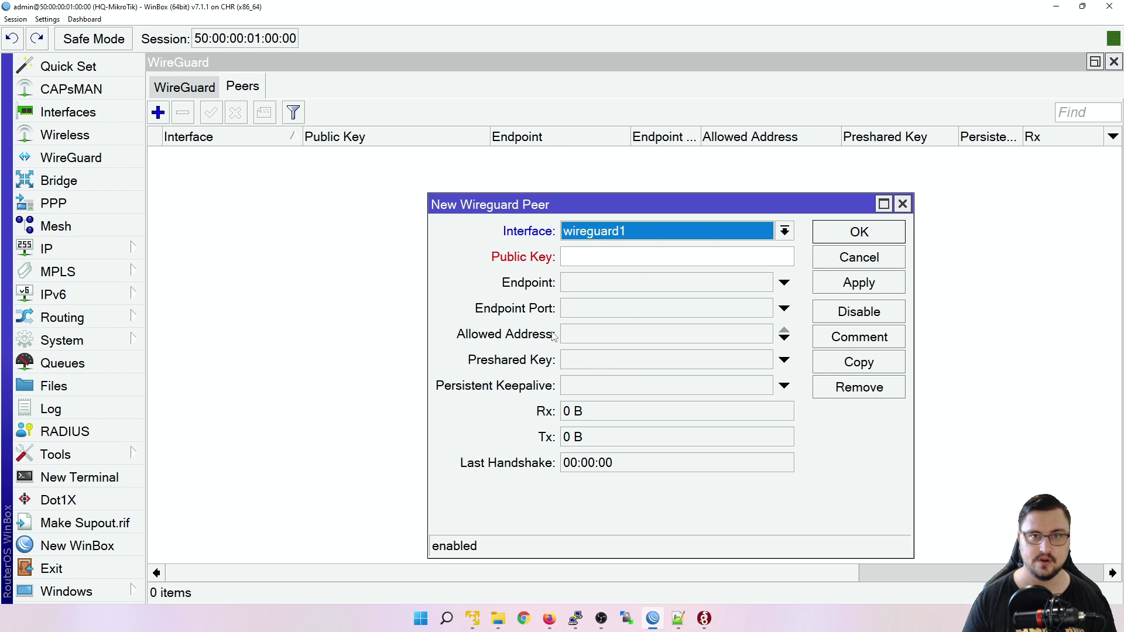
pyautogui.click(617, 259)
pyautogui.hotkey('ctrl', 'v')
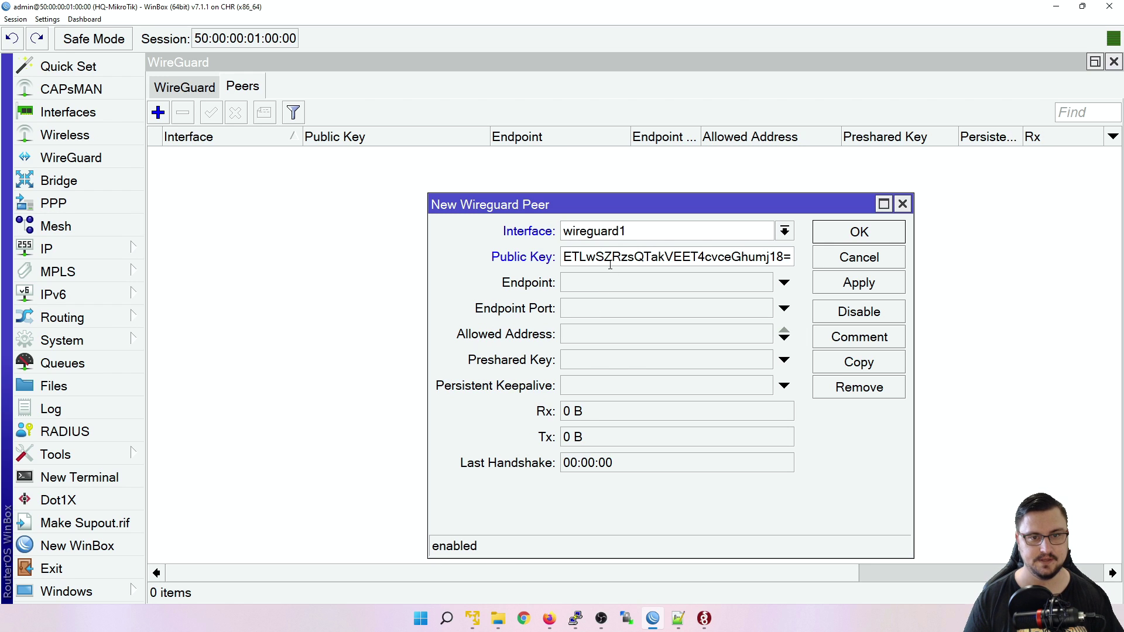
pyautogui.moveTo(610, 265); pyautogui.dragTo(780, 280)
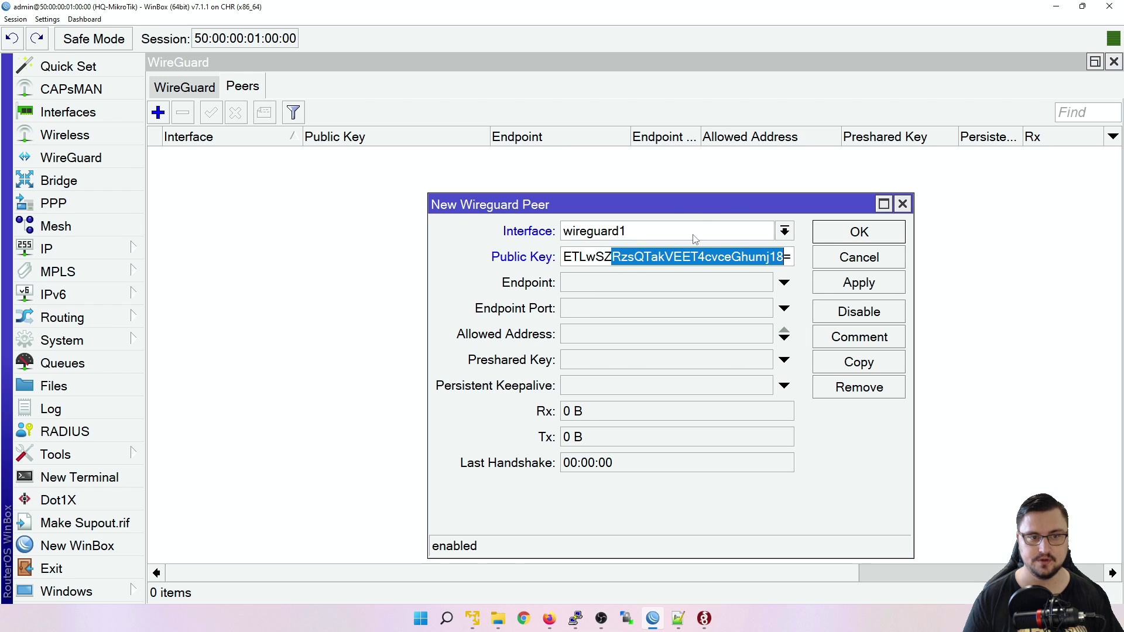
# Set the peer's endpoint to 192.168.149.1 with endpoint port 13231
pyautogui.click(597, 287)
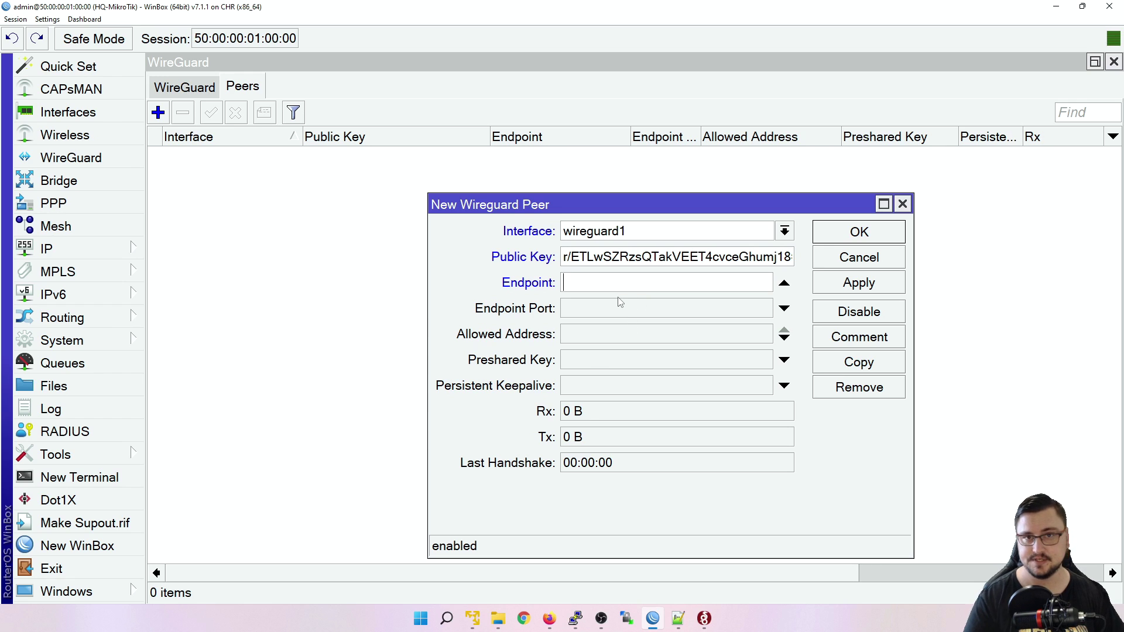
pyautogui.write('192.168.')
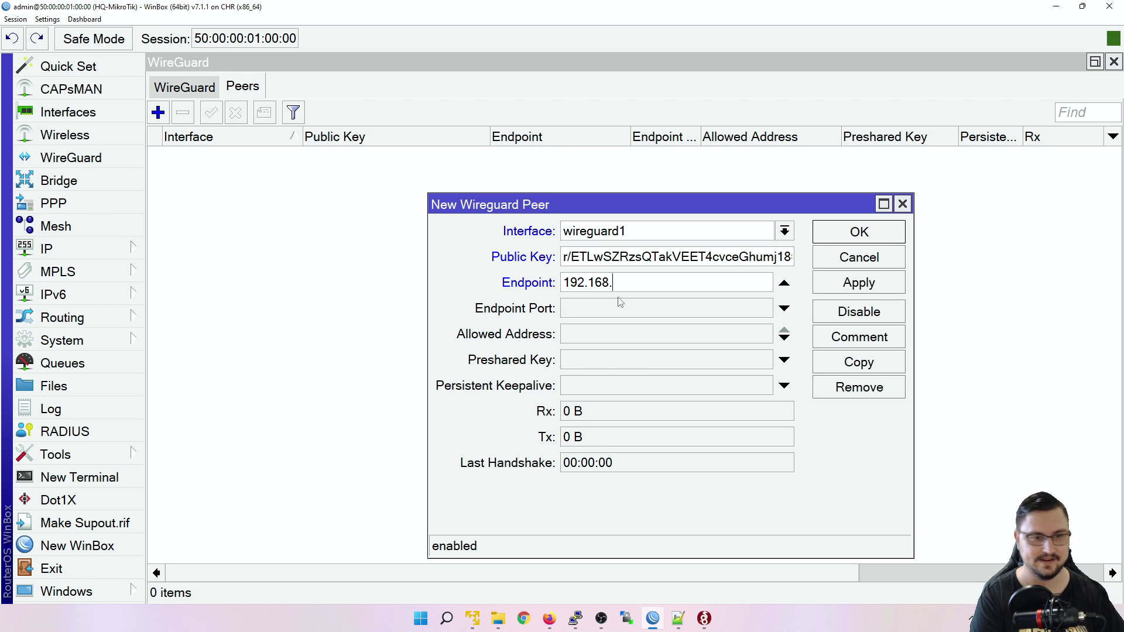
pyautogui.write('149.1')
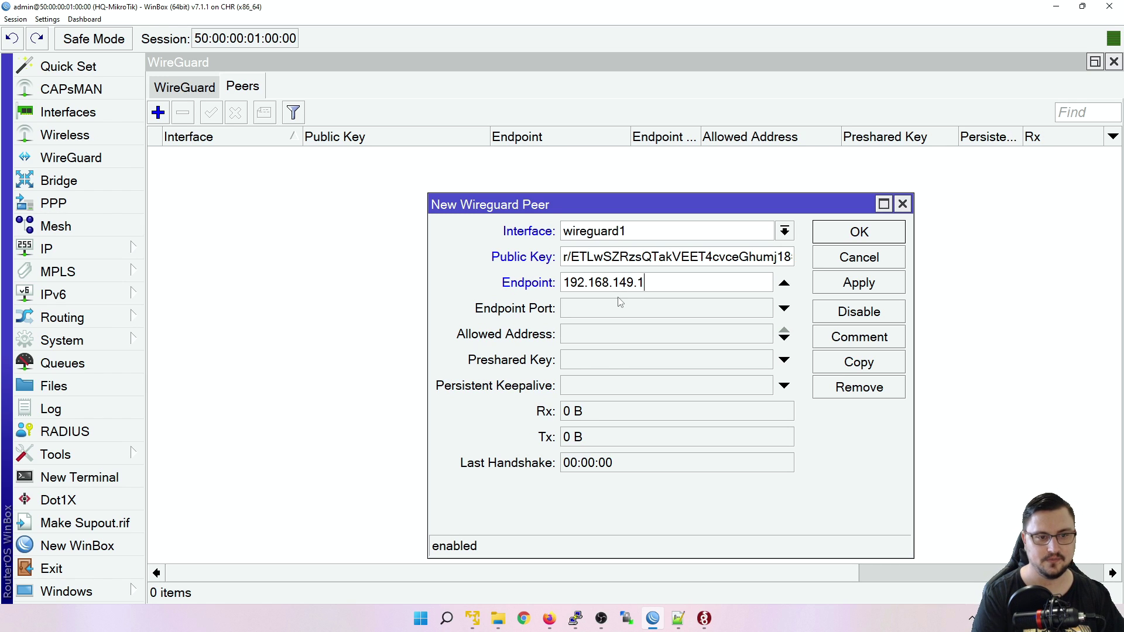
pyautogui.press('Tab')
pyautogui.write('1')
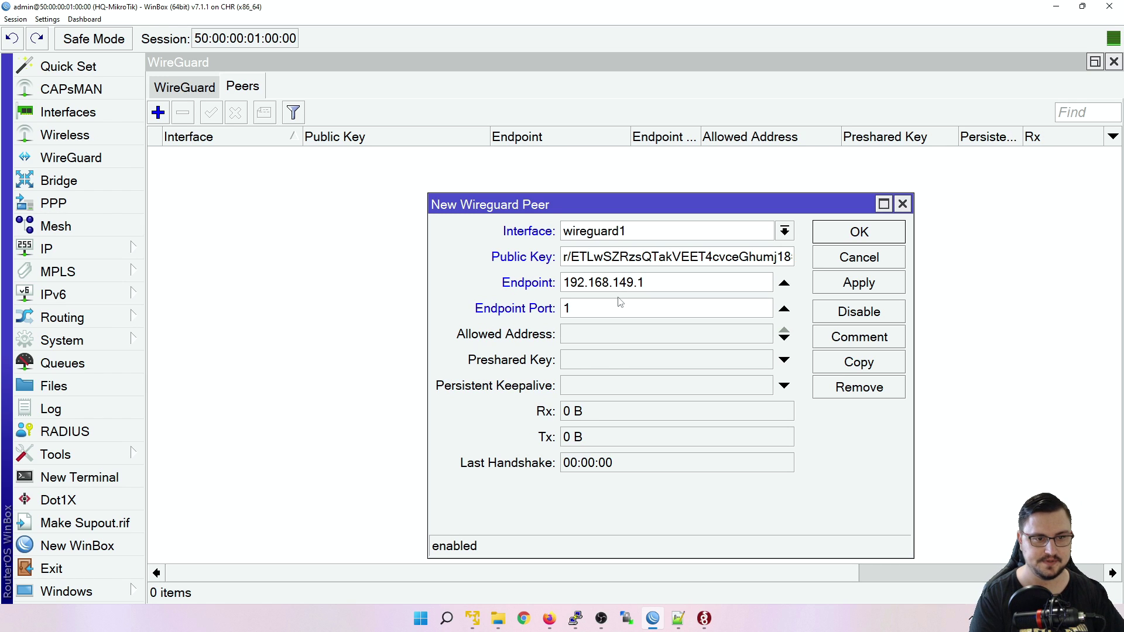
pyautogui.write('3231')
# Add 'ListenPort = 13231' below PrivateKey in the MikroTikv7 tunnel and save
pyautogui.hotkey('alt', 'Tab')
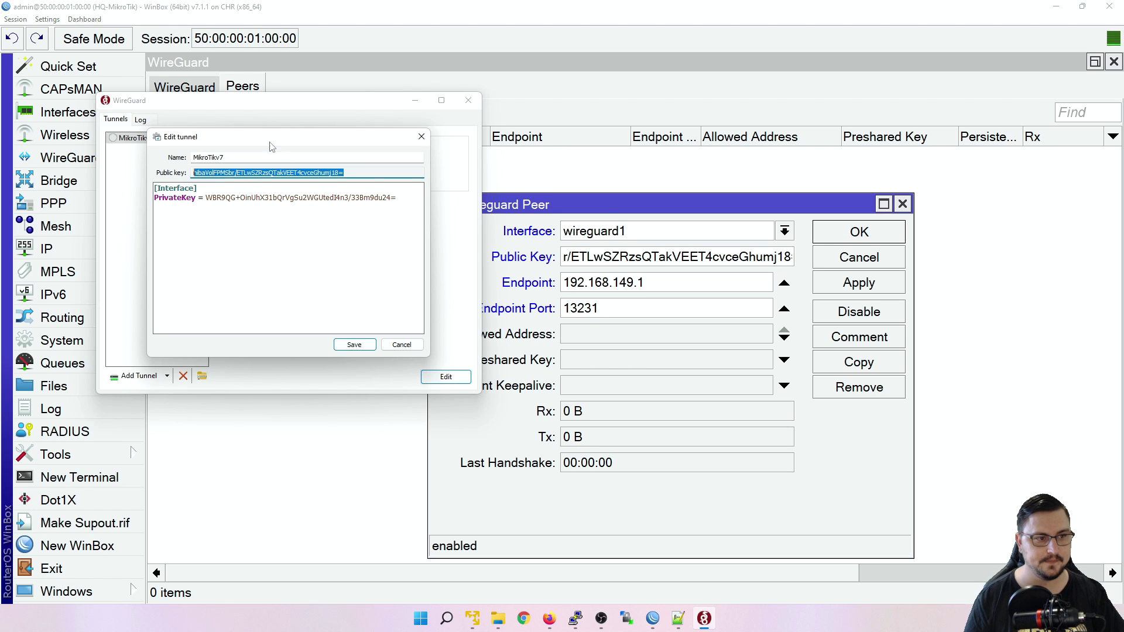
pyautogui.click(228, 198)
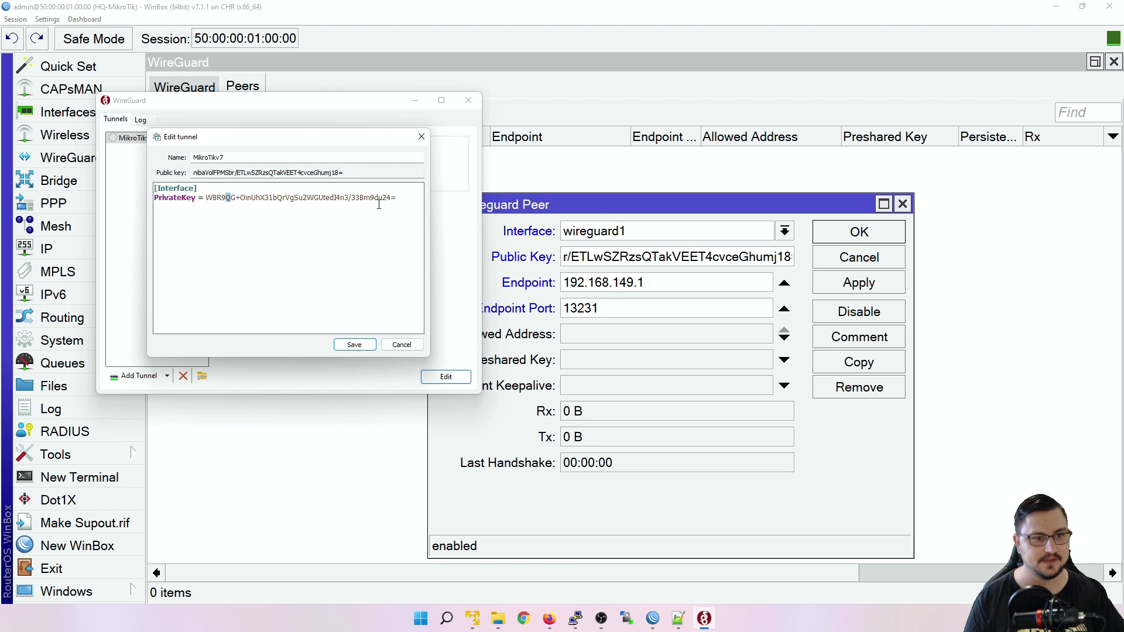
pyautogui.click(422, 221)
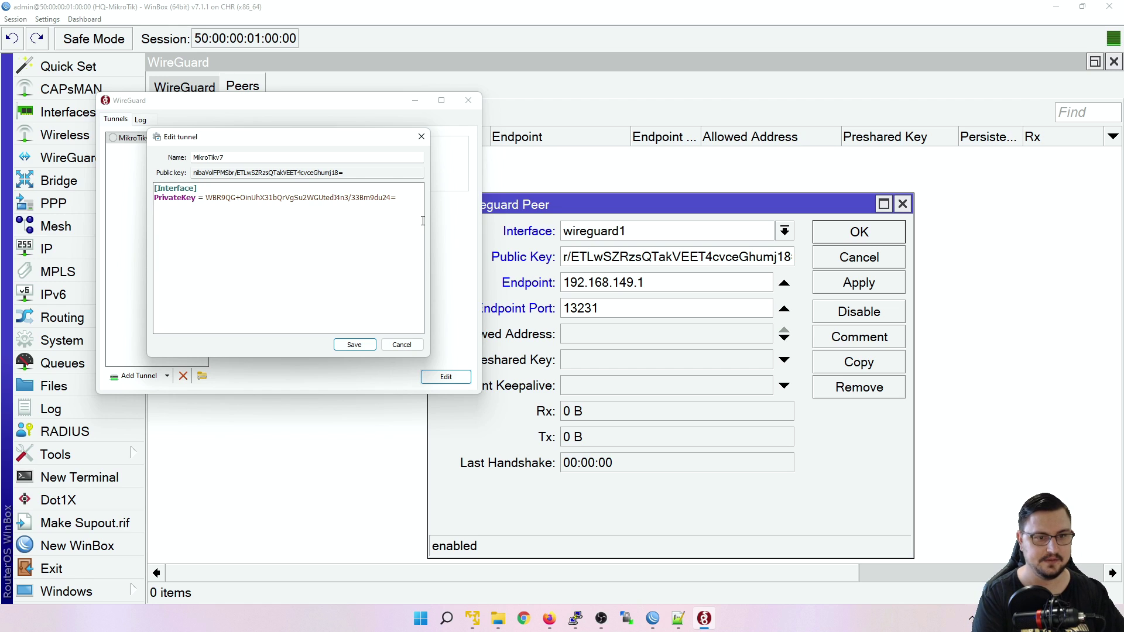
pyautogui.write('ListenPort = 13231')
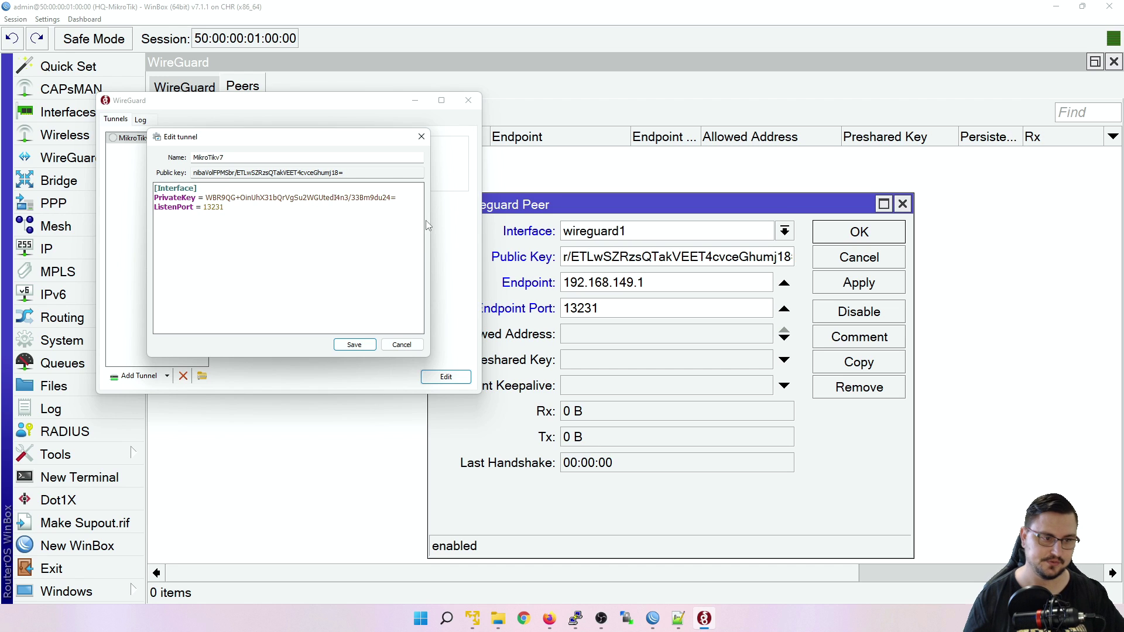
pyautogui.click(363, 346)
pyautogui.click(485, 303)
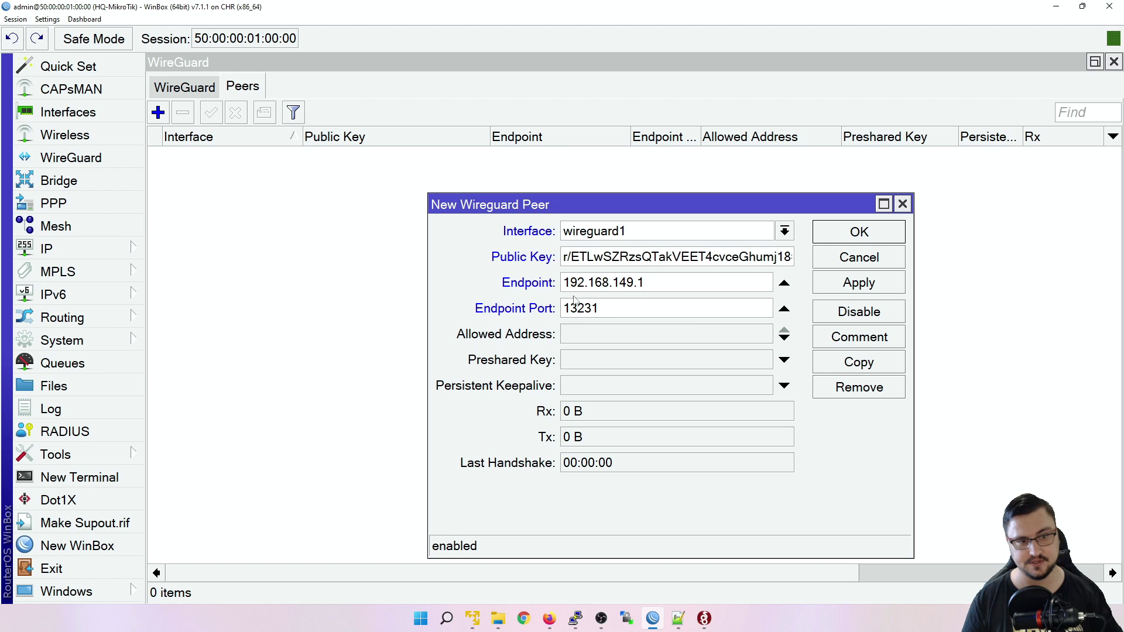
# Set the peer's Allowed Address to 10.255.255.3/32 and apply it
pyautogui.click(601, 335)
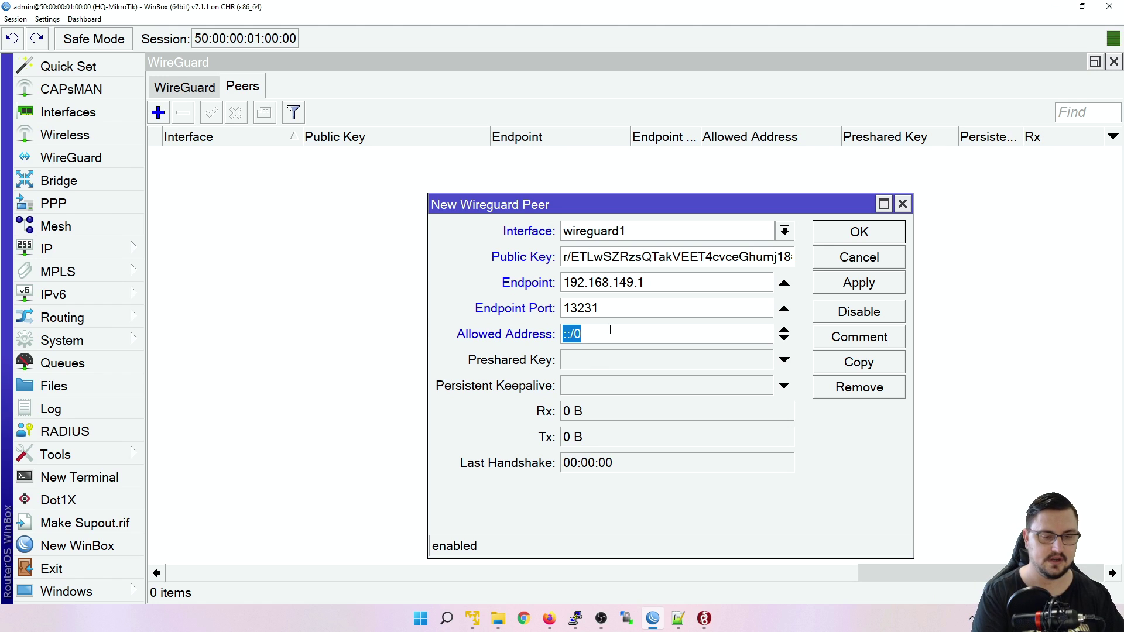
pyautogui.write('10.255.255')
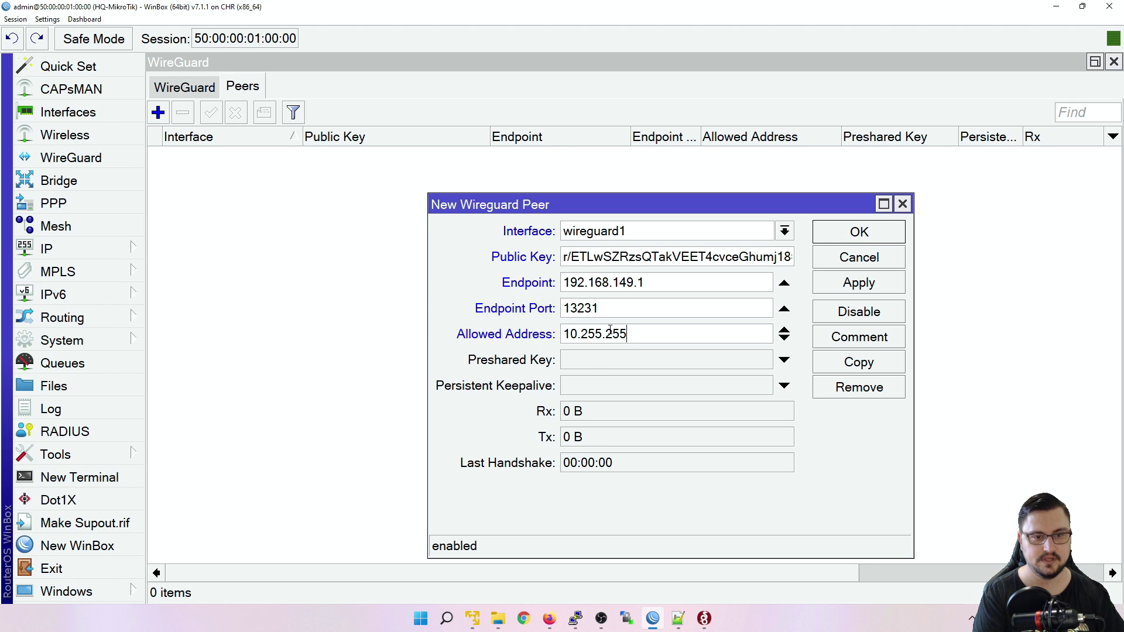
pyautogui.write('.3/32')
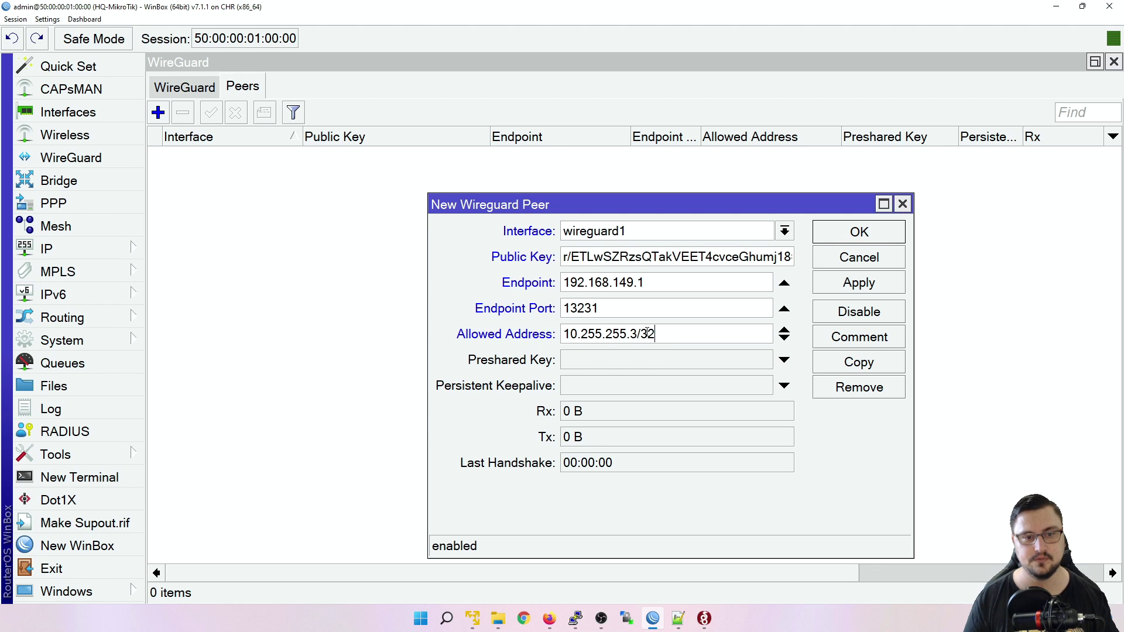
pyautogui.moveTo(641, 334); pyautogui.dragTo(563, 332)
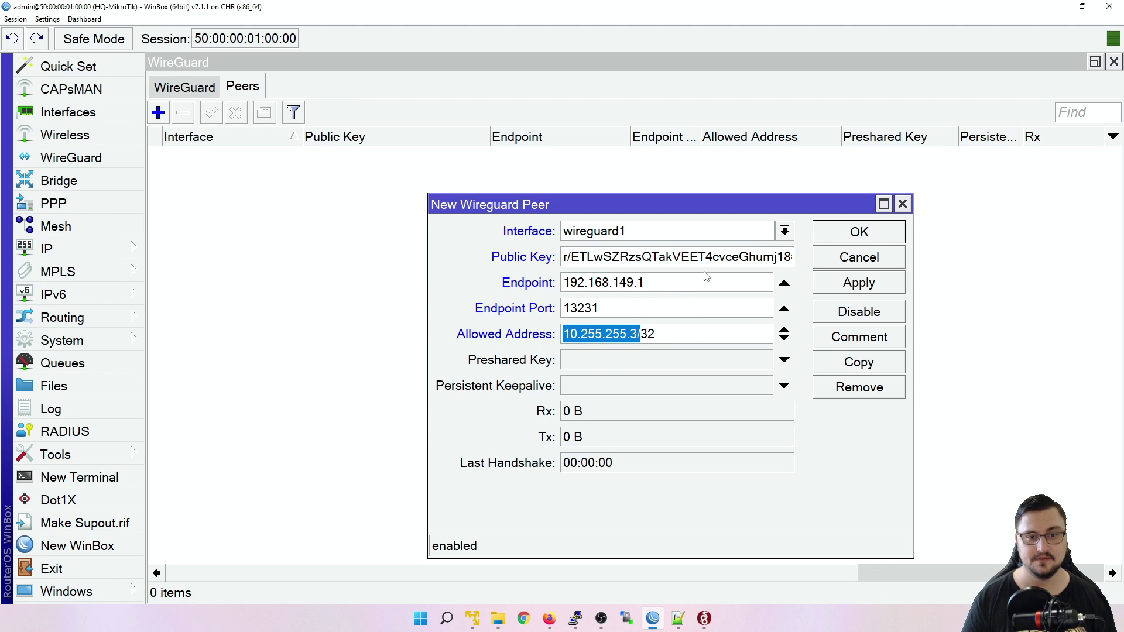
pyautogui.click(821, 284)
pyautogui.hotkey('alt', 'Tab')
pyautogui.hotkey('alt', 'Tab')
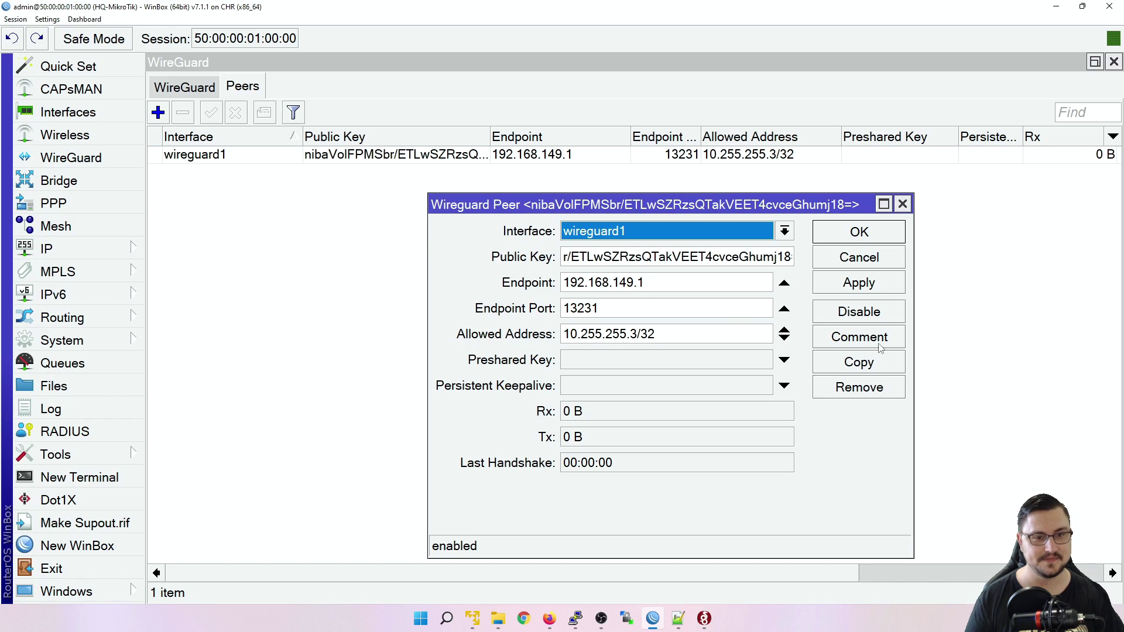
pyautogui.hotkey('alt', 'Tab')
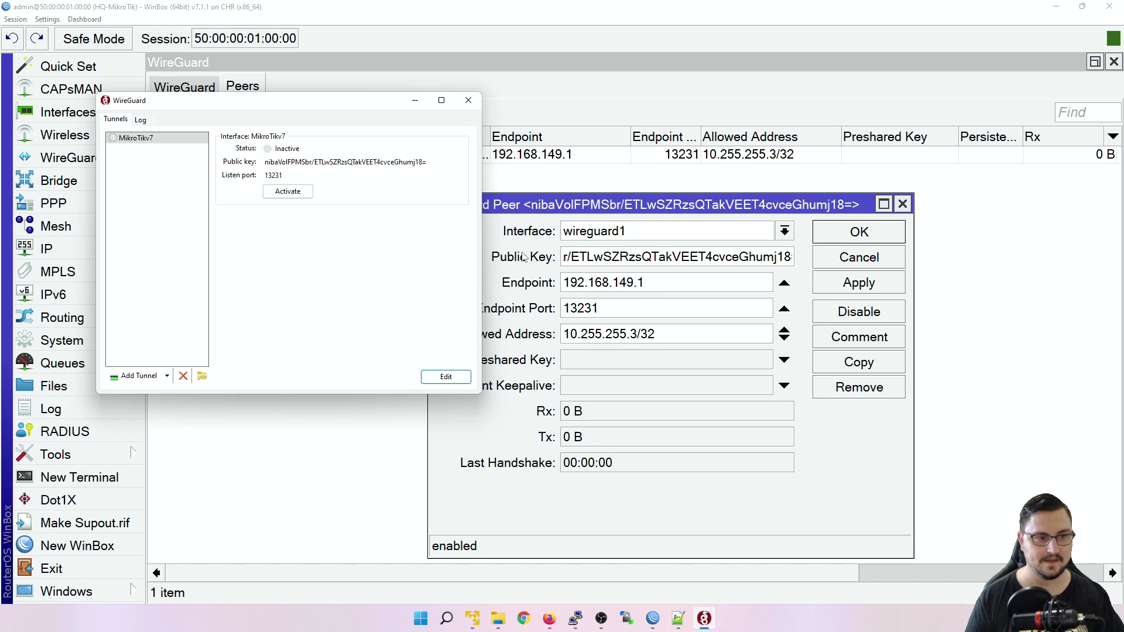
# Add 'Address = 10.255.255.3/24' to the MikroTikv7 tunnel configuration and save
pyautogui.click(455, 380)
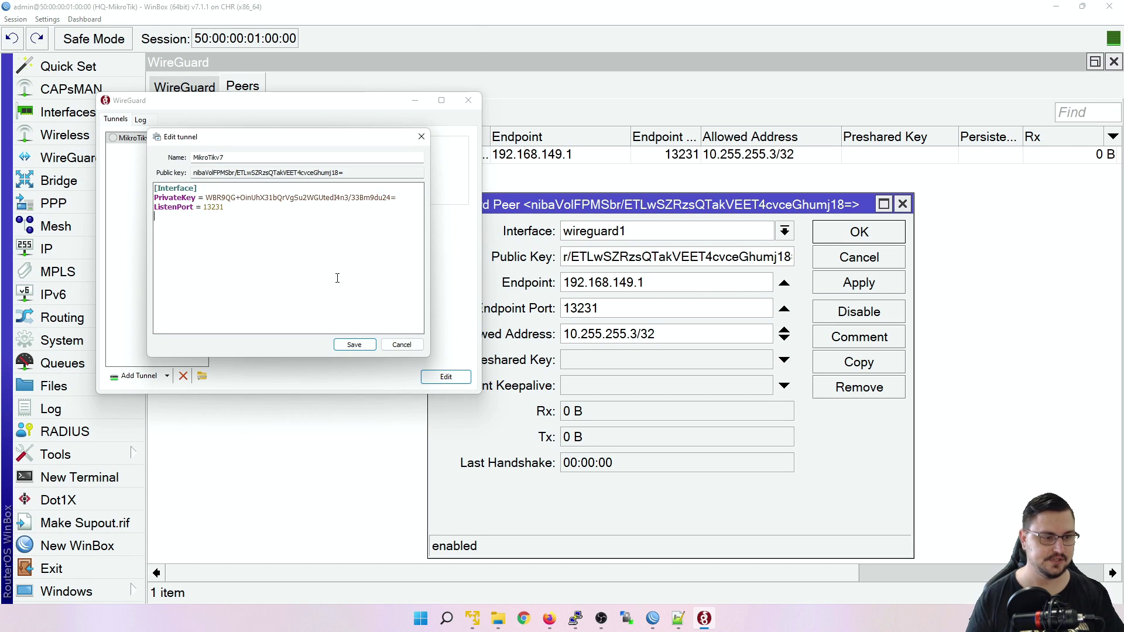
pyautogui.write('Address = ')
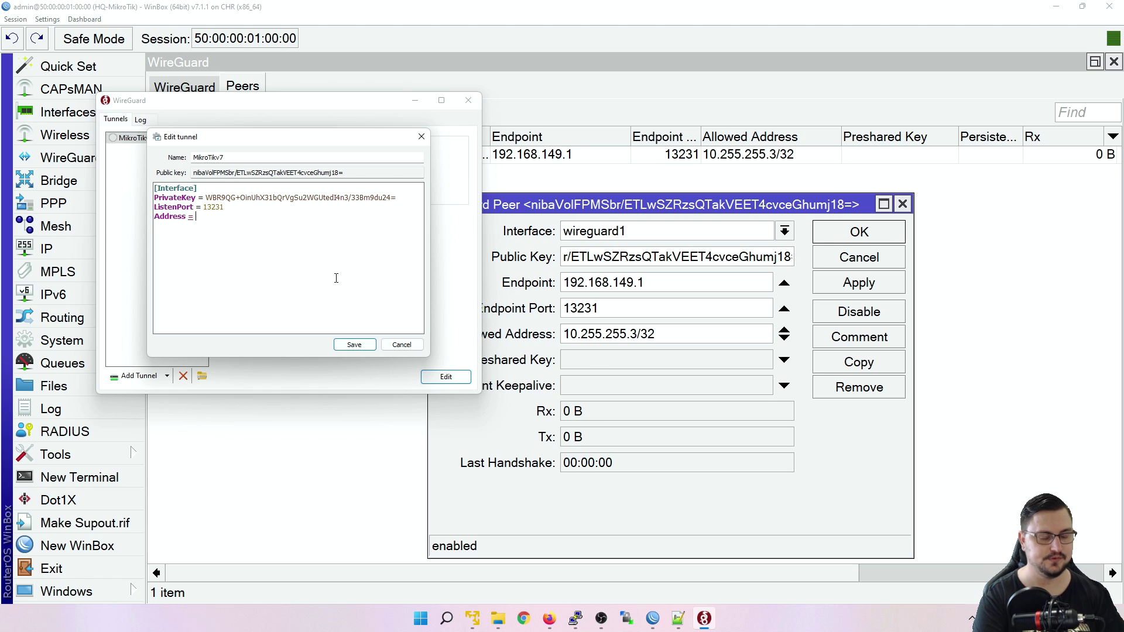
pyautogui.write('10.255.255.3/24')
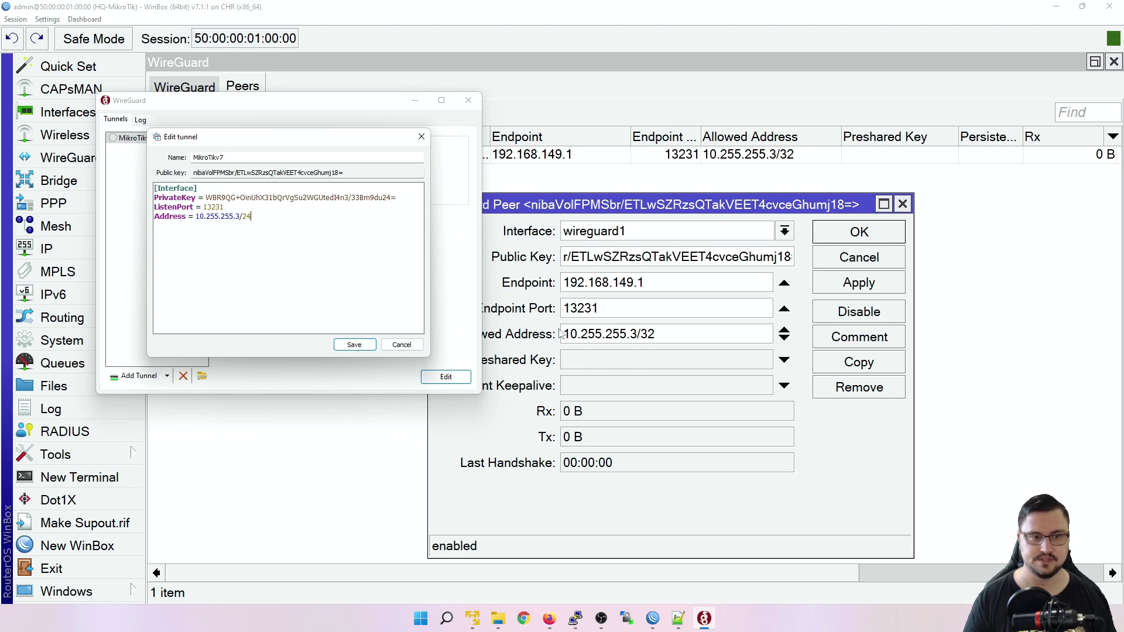
pyautogui.click(354, 345)
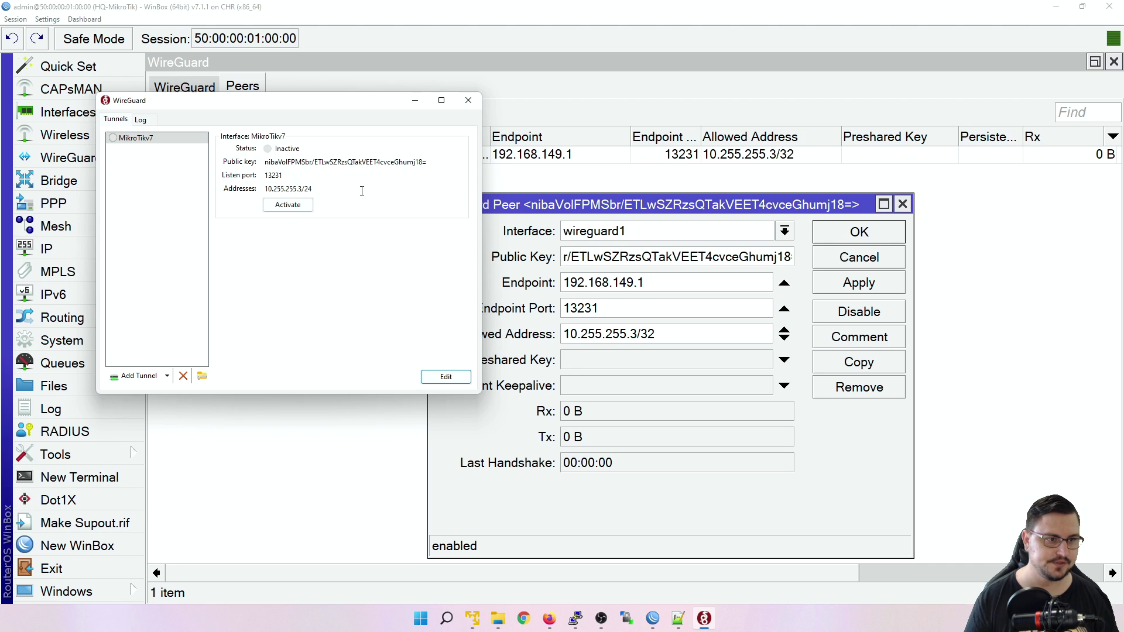
pyautogui.moveTo(265, 100); pyautogui.dragTo(331, 141)
# Confirm and close the wireguard1 peer settings in WinBox
pyautogui.click(480, 140)
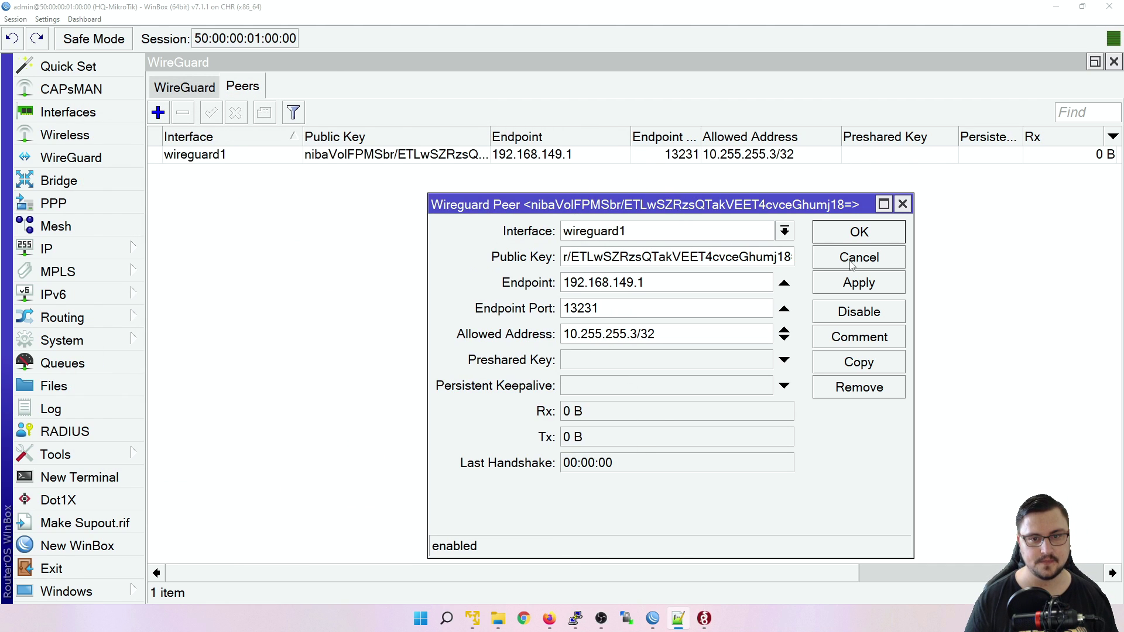
pyautogui.click(849, 283)
pyautogui.click(860, 232)
# In IP > Addresses, assign 10.255.255.1/24 to interface wireguard1
pyautogui.click(47, 249)
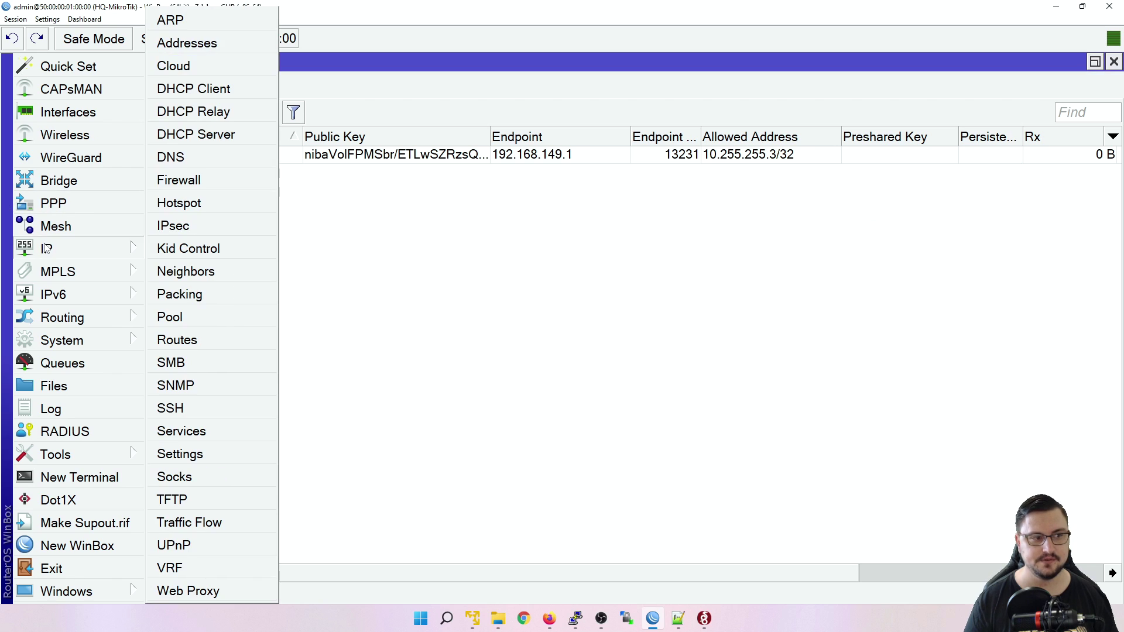
pyautogui.click(187, 43)
pyautogui.click(684, 274)
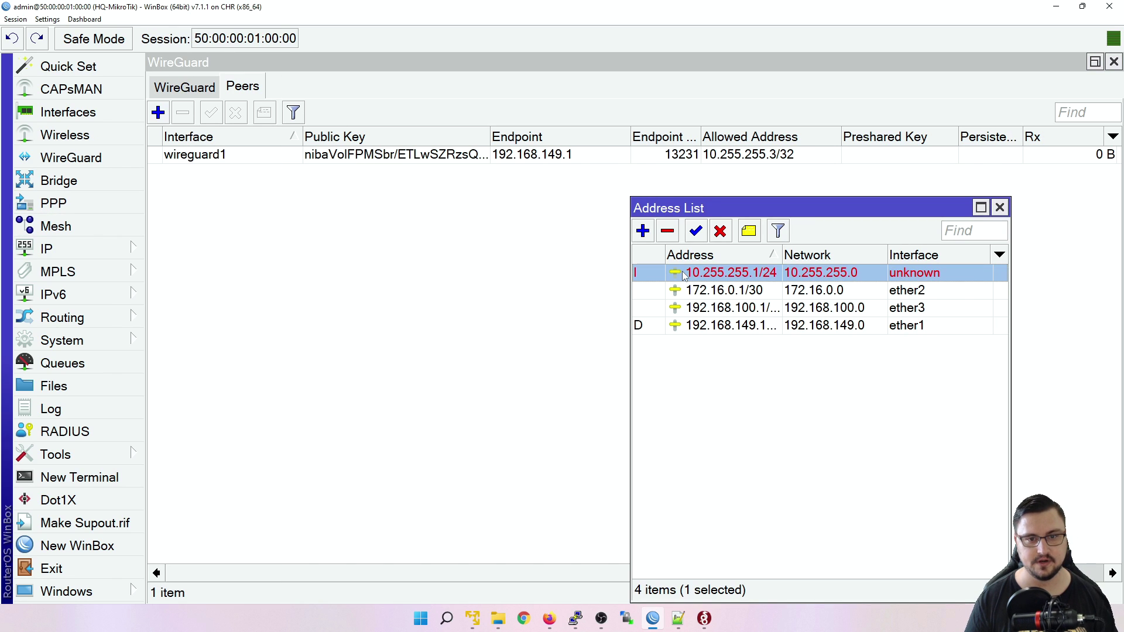
pyautogui.doubleClick(684, 274)
pyautogui.click(761, 384)
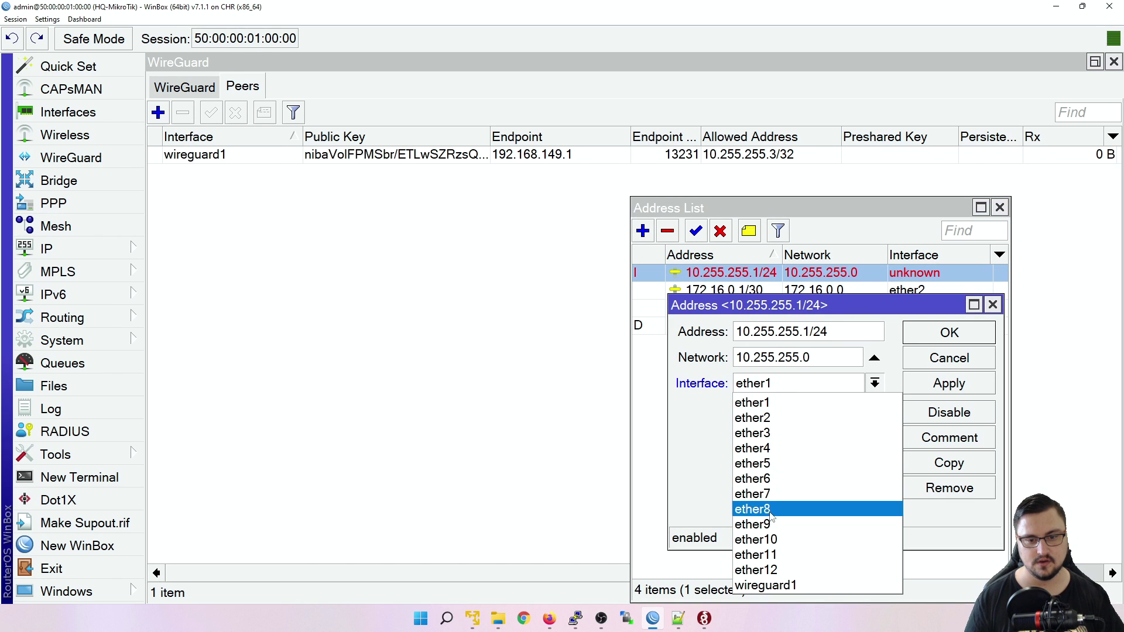
pyautogui.click(765, 585)
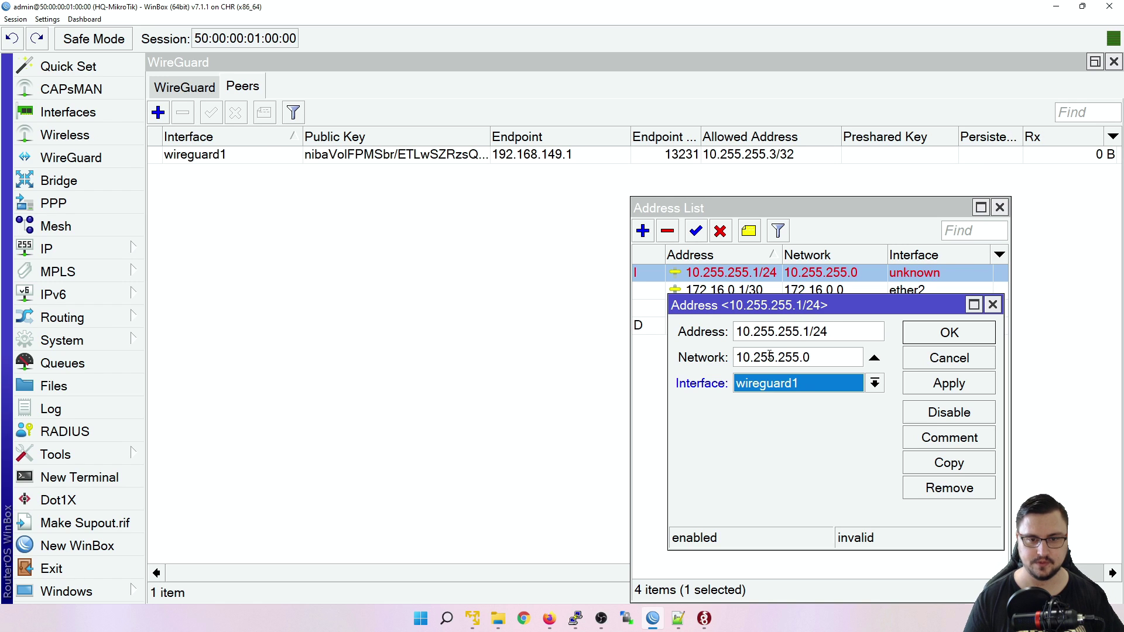
pyautogui.click(966, 390)
pyautogui.click(954, 353)
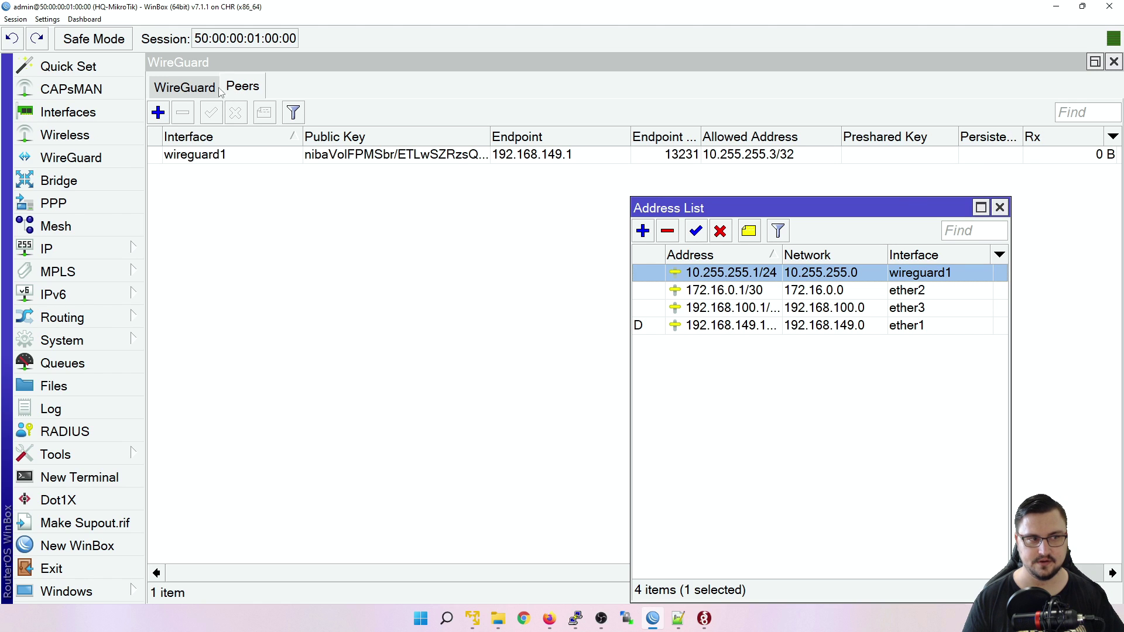
pyautogui.click(175, 91)
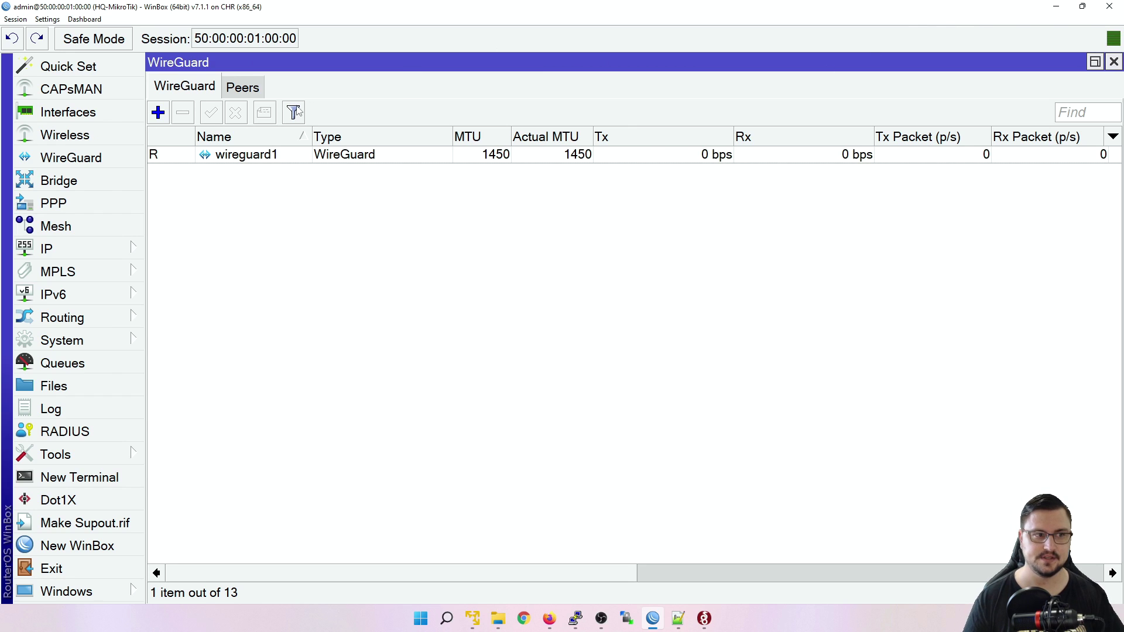
# Add a '[Peer]' line and an empty 'PublicKey =' line to the MikroTikv7 tunnel config
pyautogui.click(249, 89)
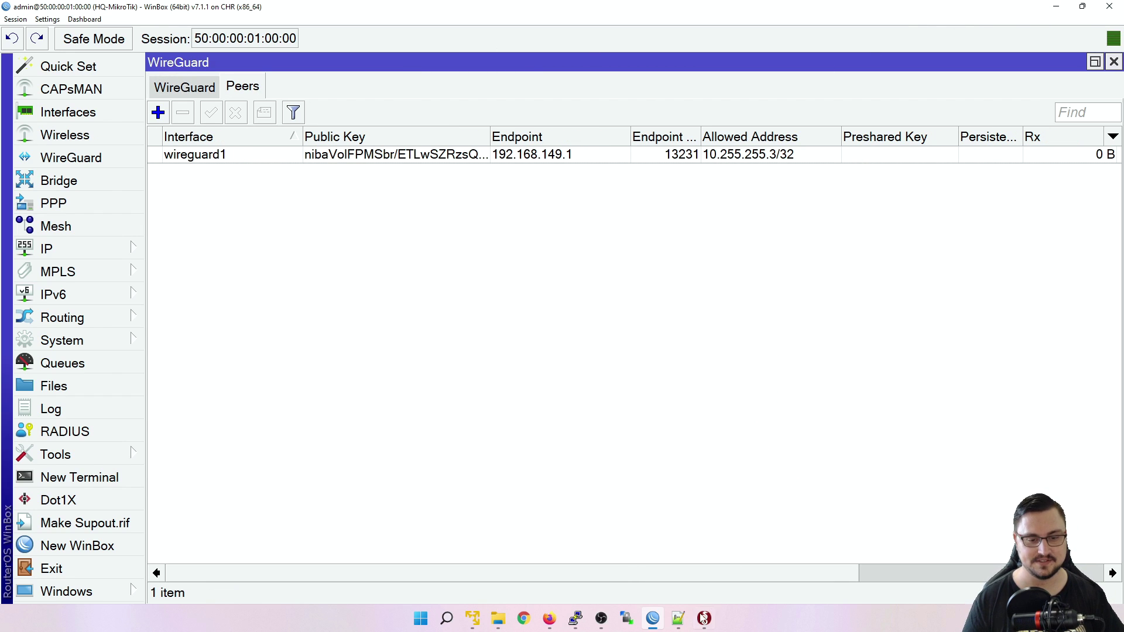
pyautogui.click(702, 621)
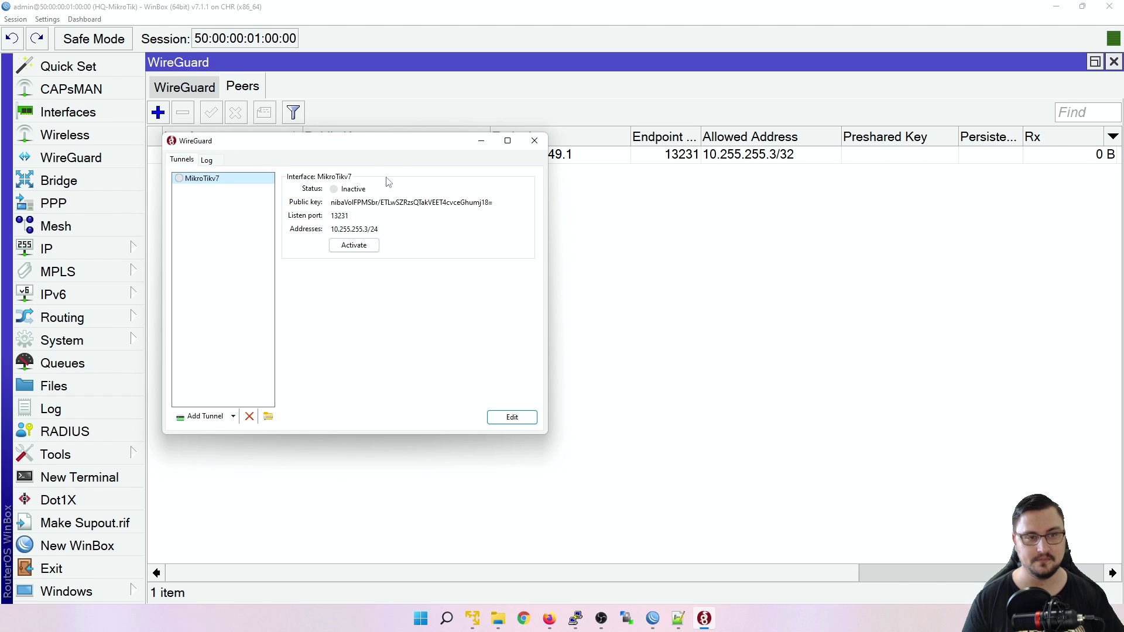
pyautogui.click(502, 420)
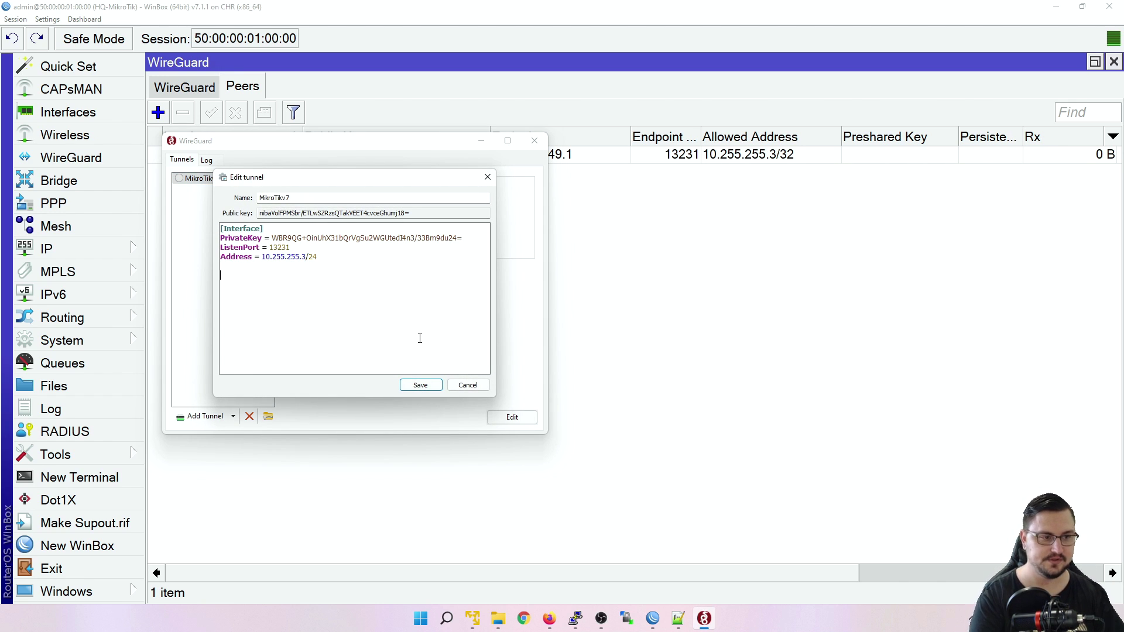
pyautogui.write('[Peer] ')
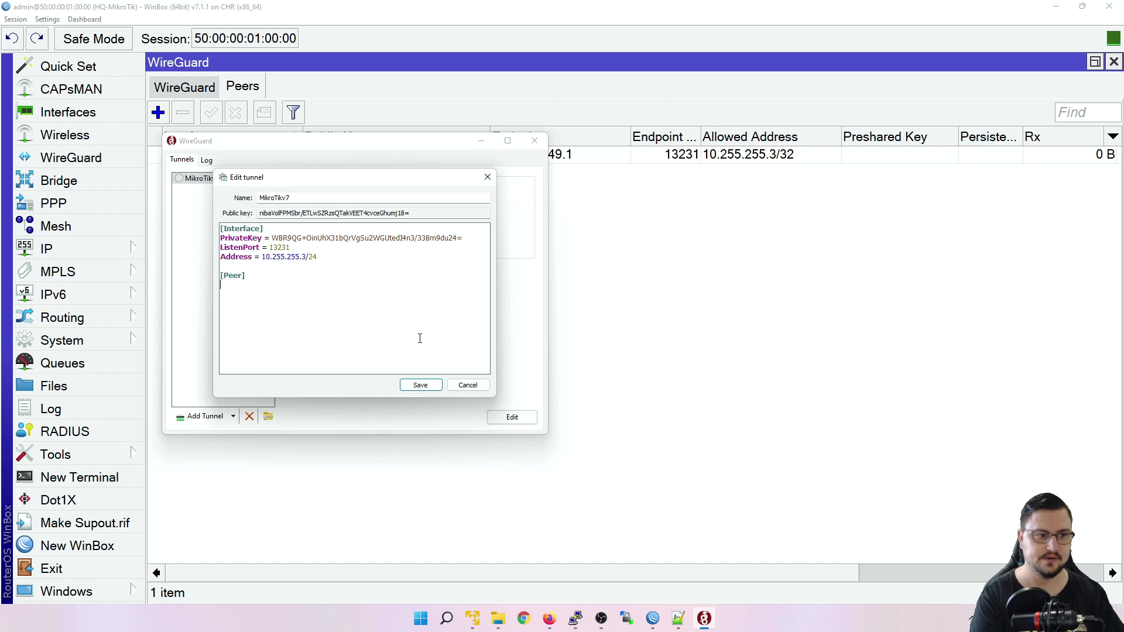
pyautogui.write('PublicKey =')
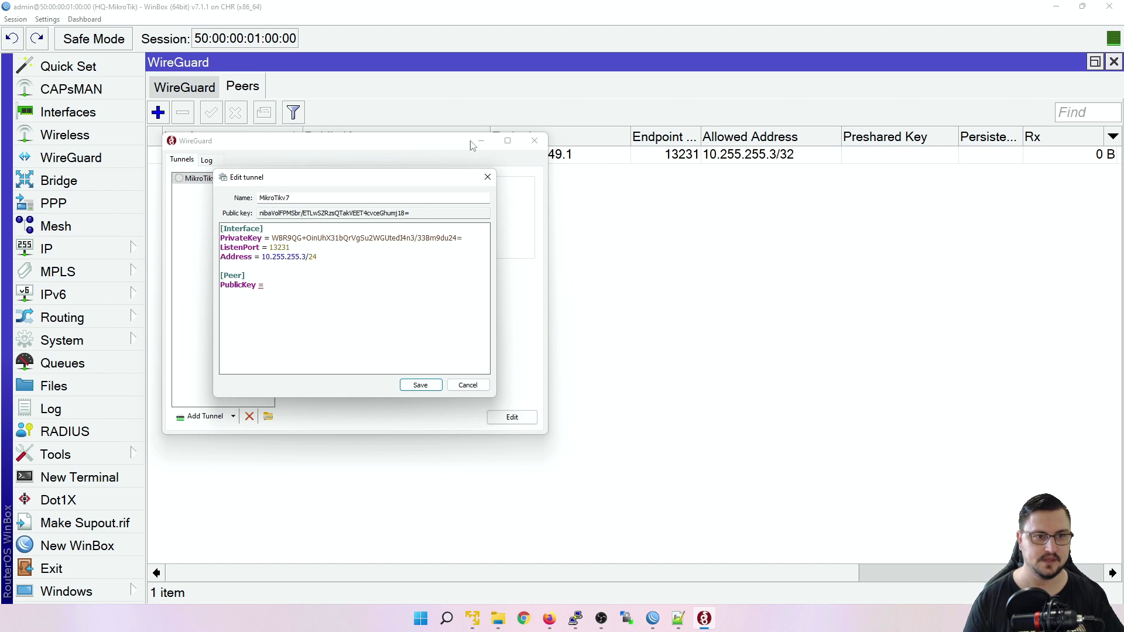
pyautogui.click(750, 300)
# Copy HQ wireguard1's public key from WinBox and paste it after PublicKey in the tunnel config
pyautogui.click(185, 89)
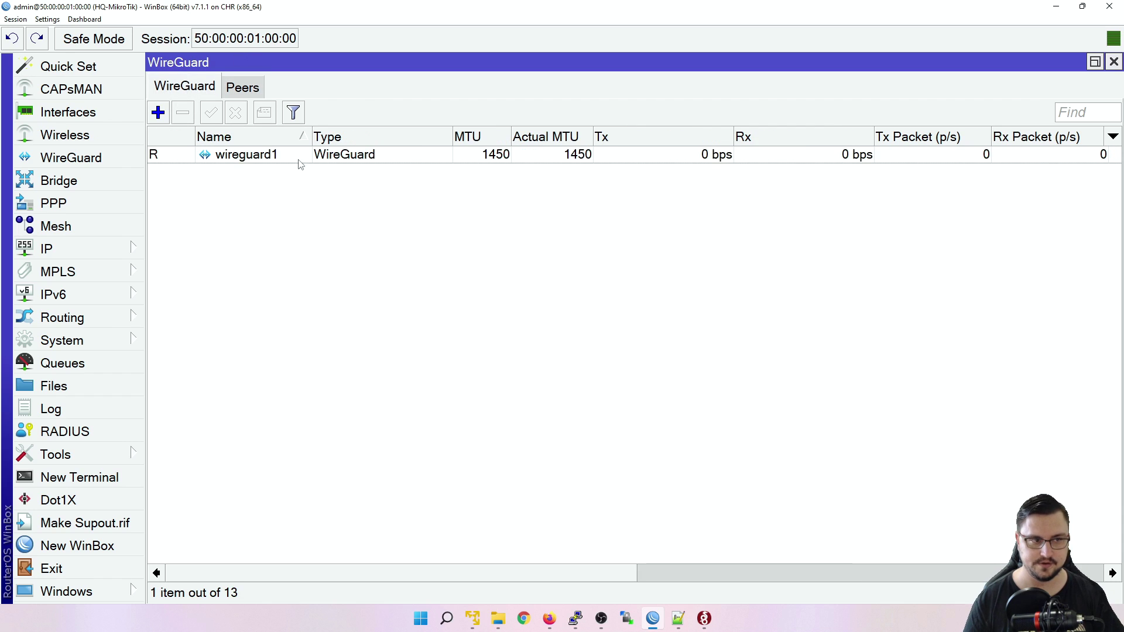
pyautogui.doubleClick(295, 156)
pyautogui.doubleClick(812, 367)
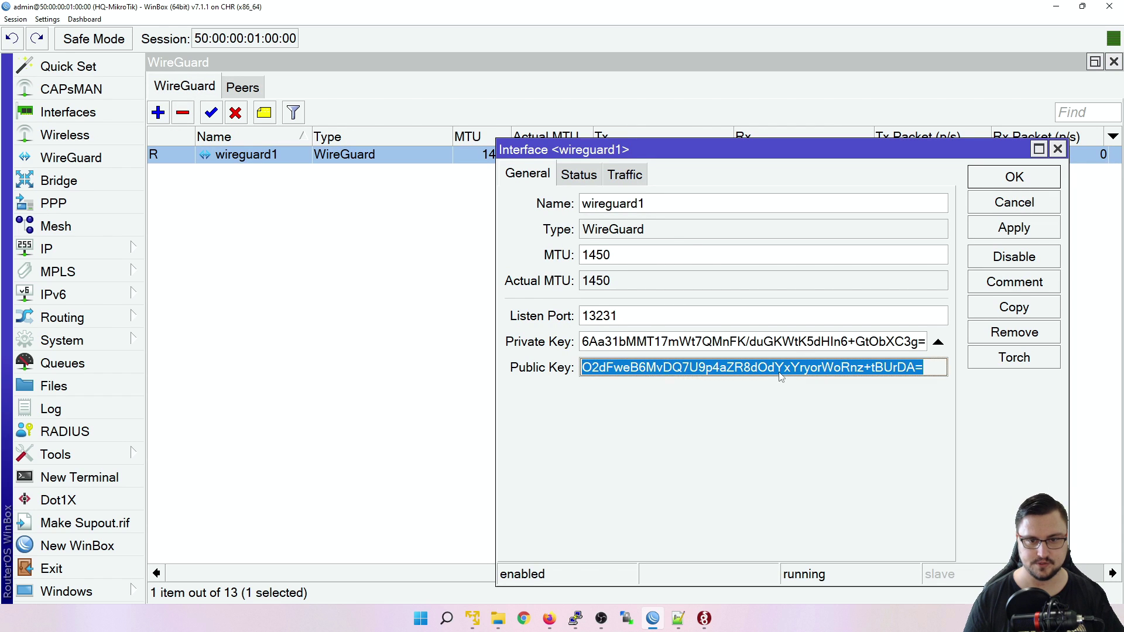
pyautogui.rightClick(783, 371)
pyautogui.click(843, 384)
pyautogui.hotkey('alt', 'Tab')
pyautogui.hotkey('ctrl', 'v')
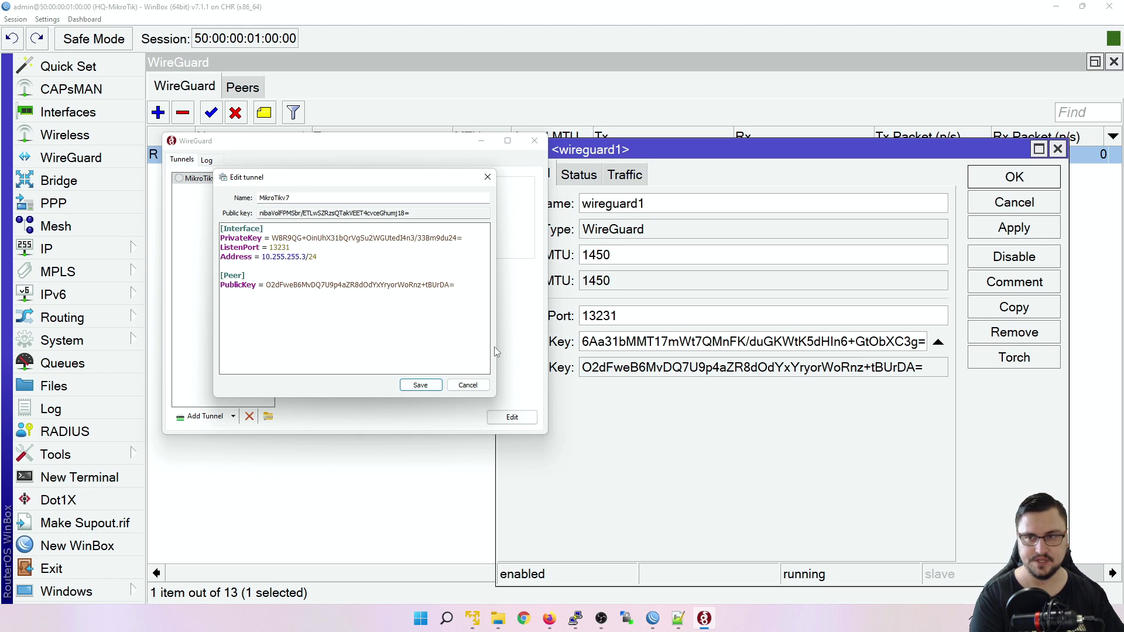
# Set AllowedIPs to 192.168.10.0/24, 192.168.100.0/24, 10.255.255.0/24, Endpoint 192.168.149.129:13231, and save
pyautogui.press('Return')
pyautogui.write('AllowedIps')
pyautogui.press('BackSpace')
pyautogui.press('BackSpace')
pyautogui.press('BackSpace')
pyautogui.write('Ps = ')
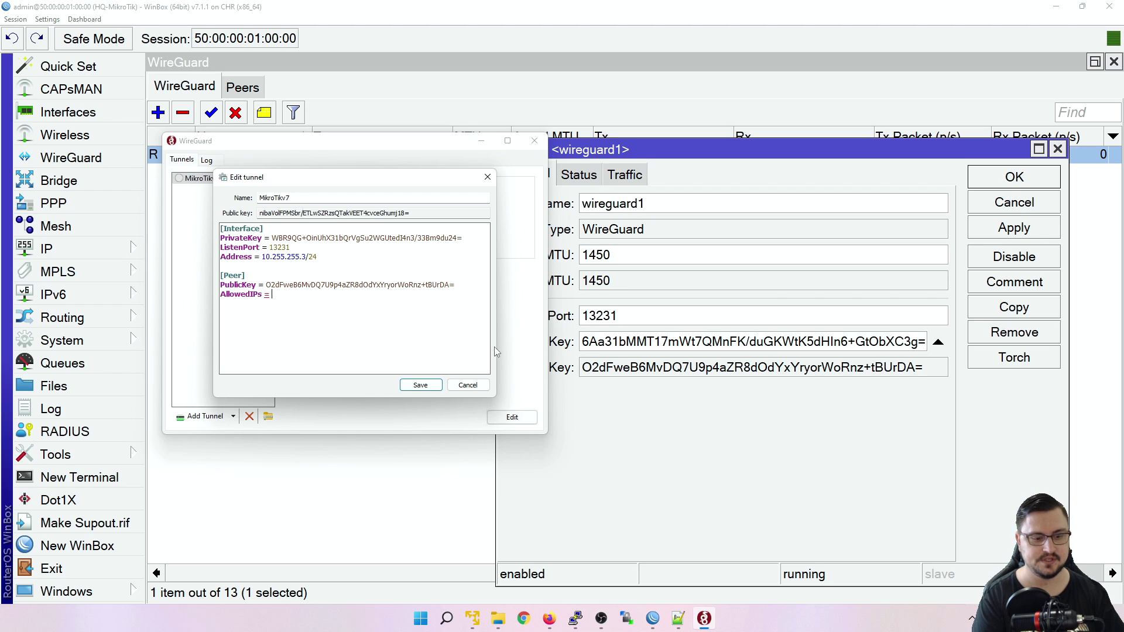
pyautogui.write('0.0.0.0/0')
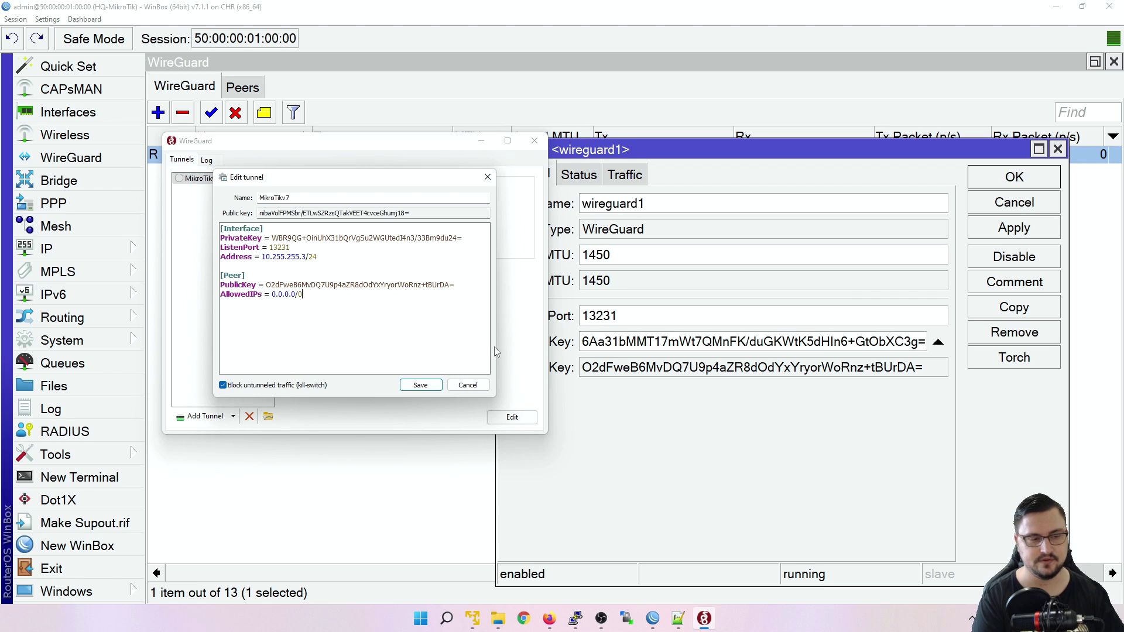
pyautogui.press('BackSpace')
pyautogui.press('BackSpace')
pyautogui.press('BackSpace')
pyautogui.press('BackSpace')
pyautogui.press('BackSpace')
pyautogui.press('BackSpace')
pyautogui.press('BackSpace')
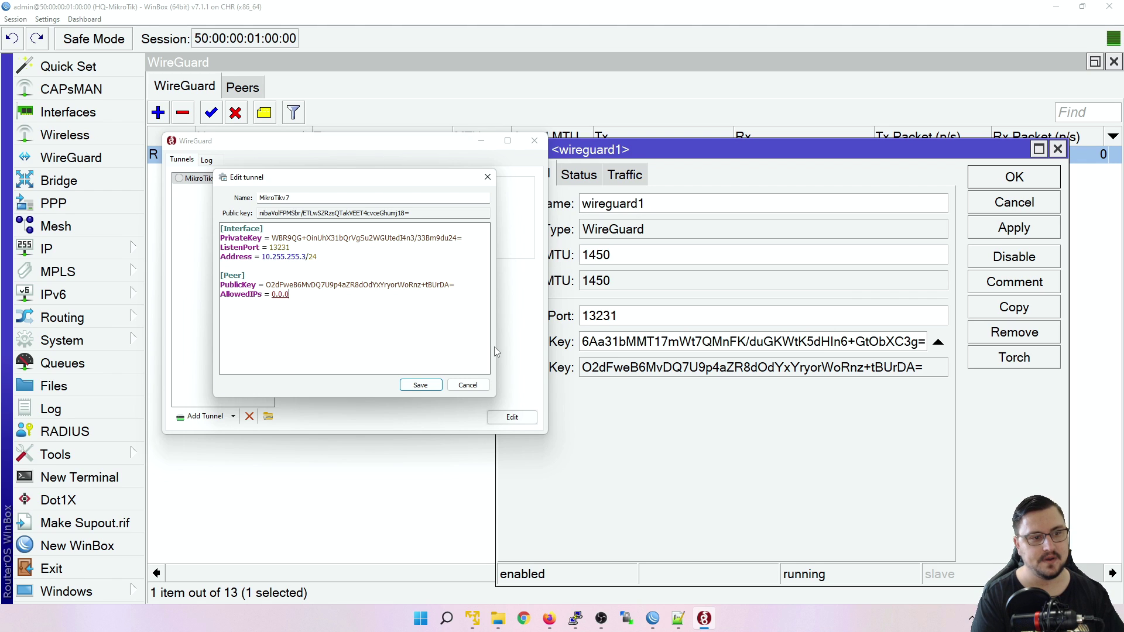
pyautogui.press('BackSpace')
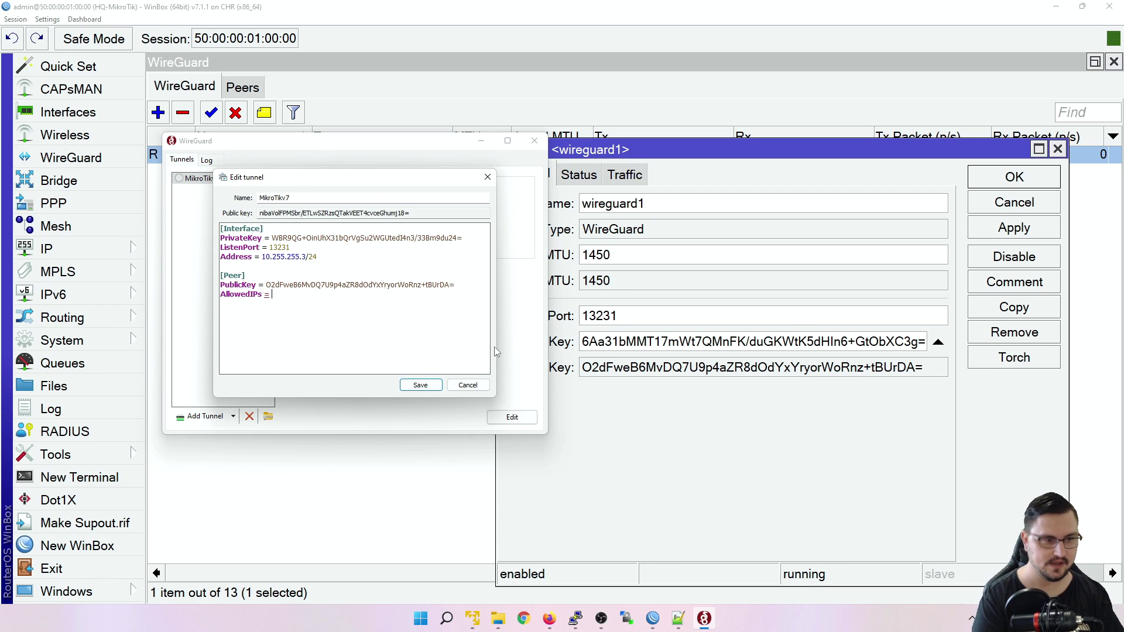
pyautogui.write('192.1')
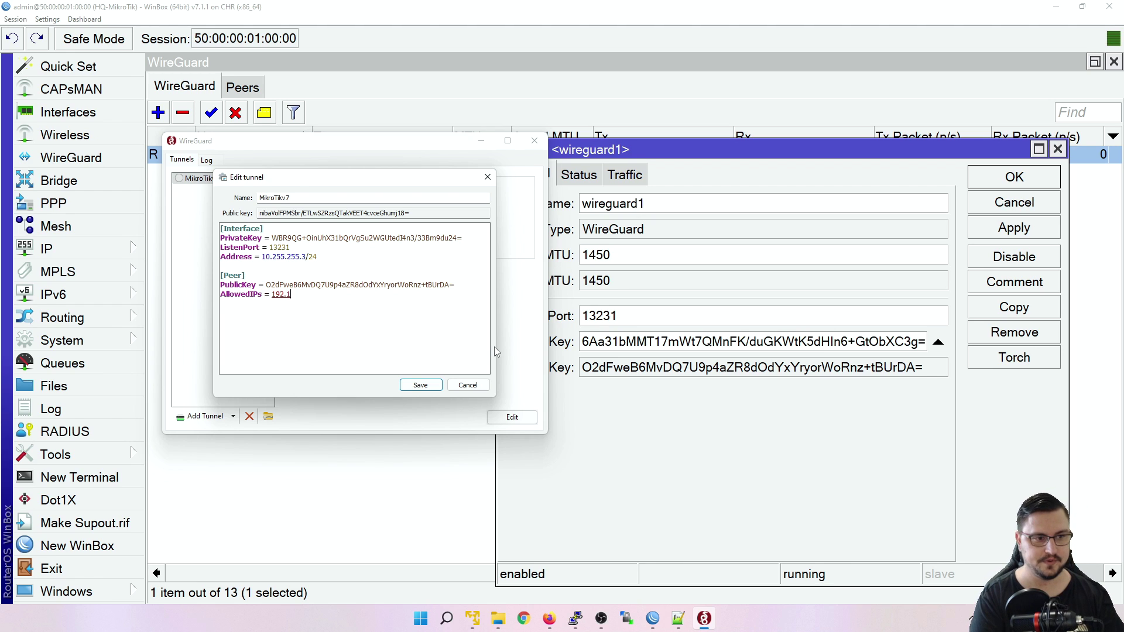
pyautogui.write('68.10.0/24')
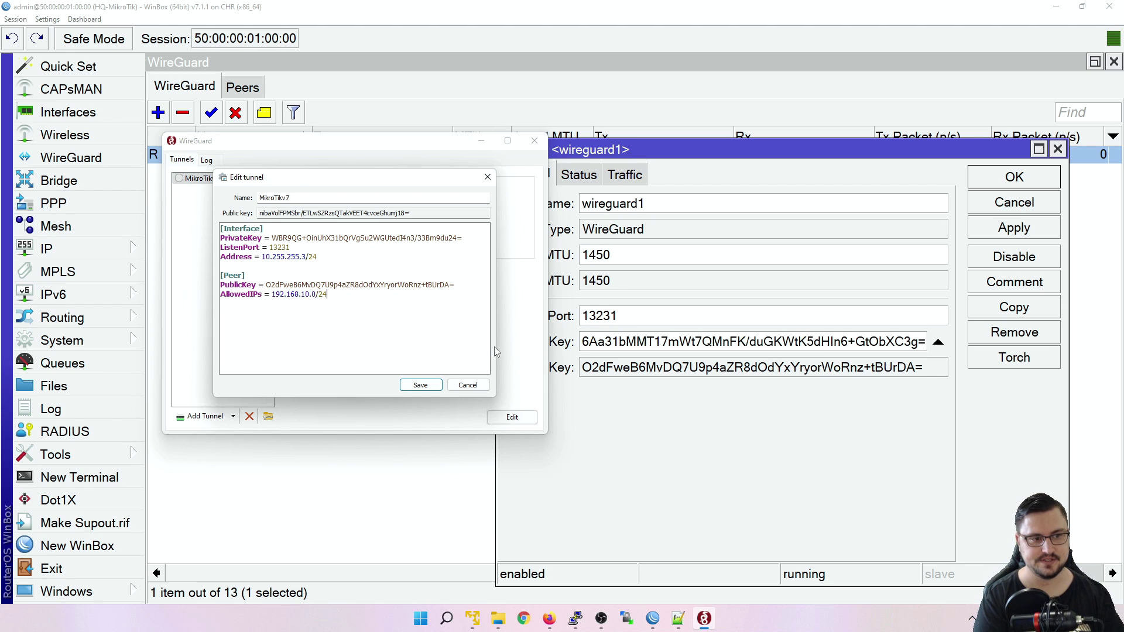
pyautogui.write(', 192.1')
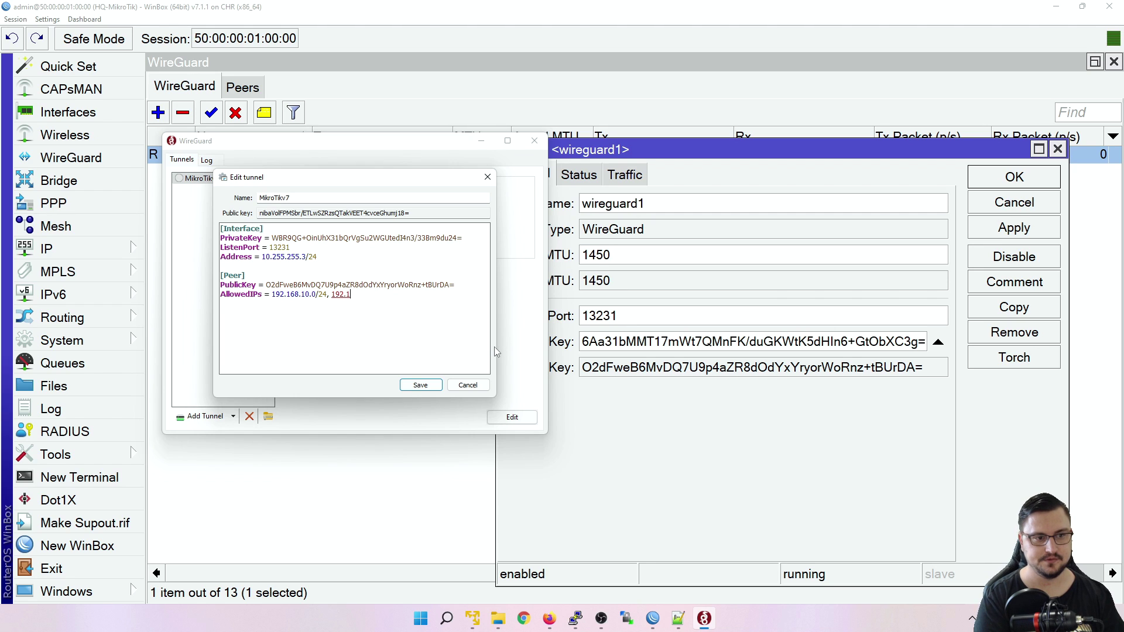
pyautogui.write('68.100.0')
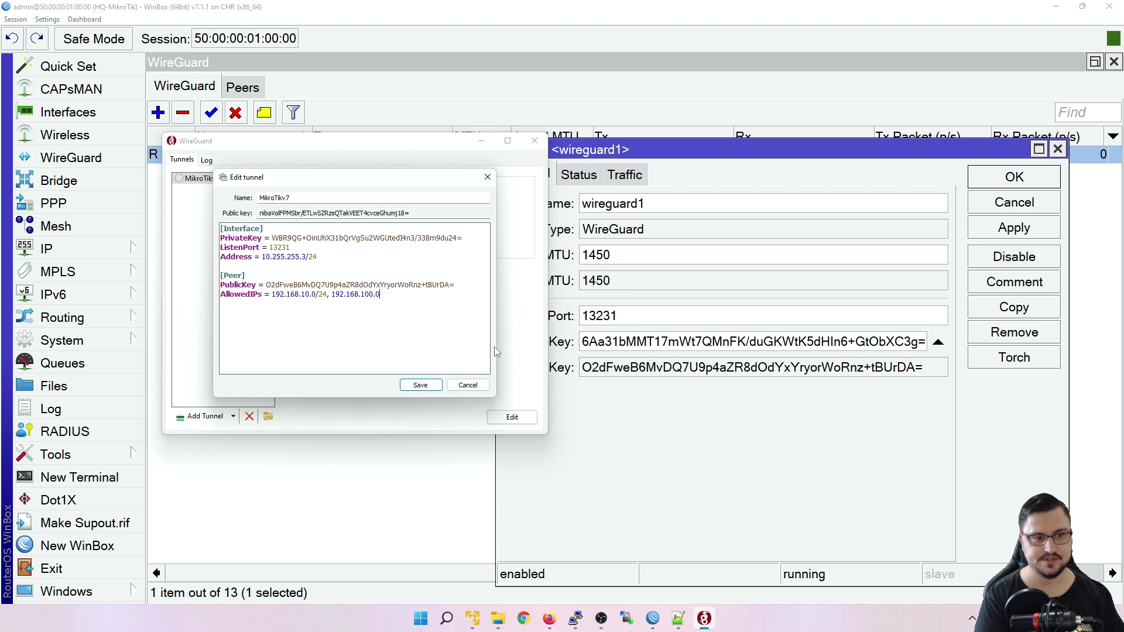
pyautogui.write('/24, 10.')
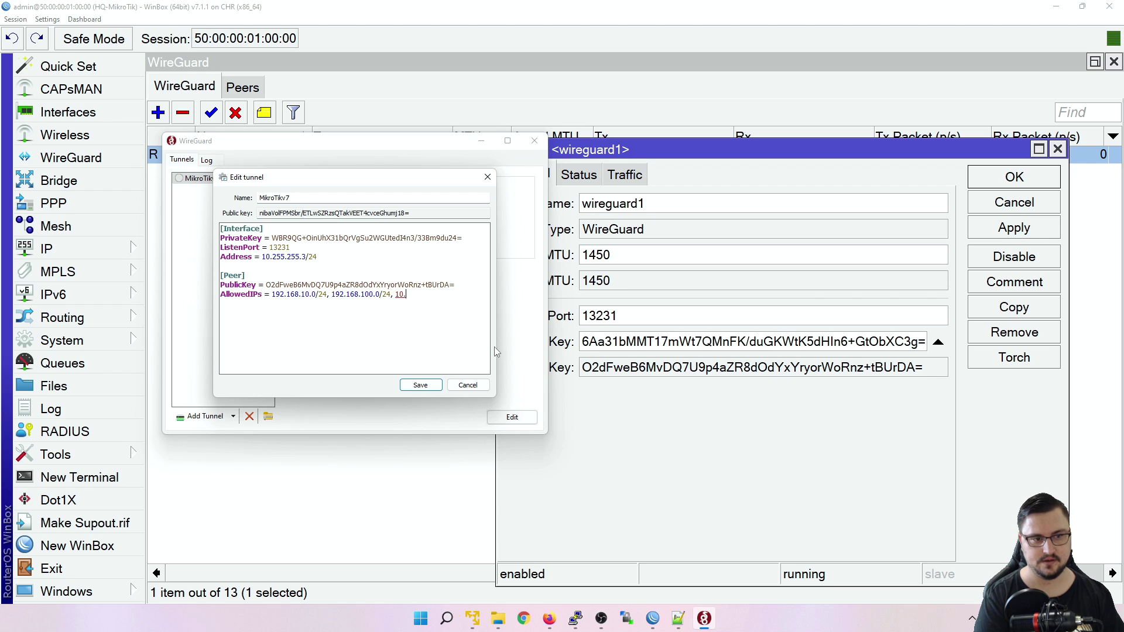
pyautogui.write('255.255.0/24')
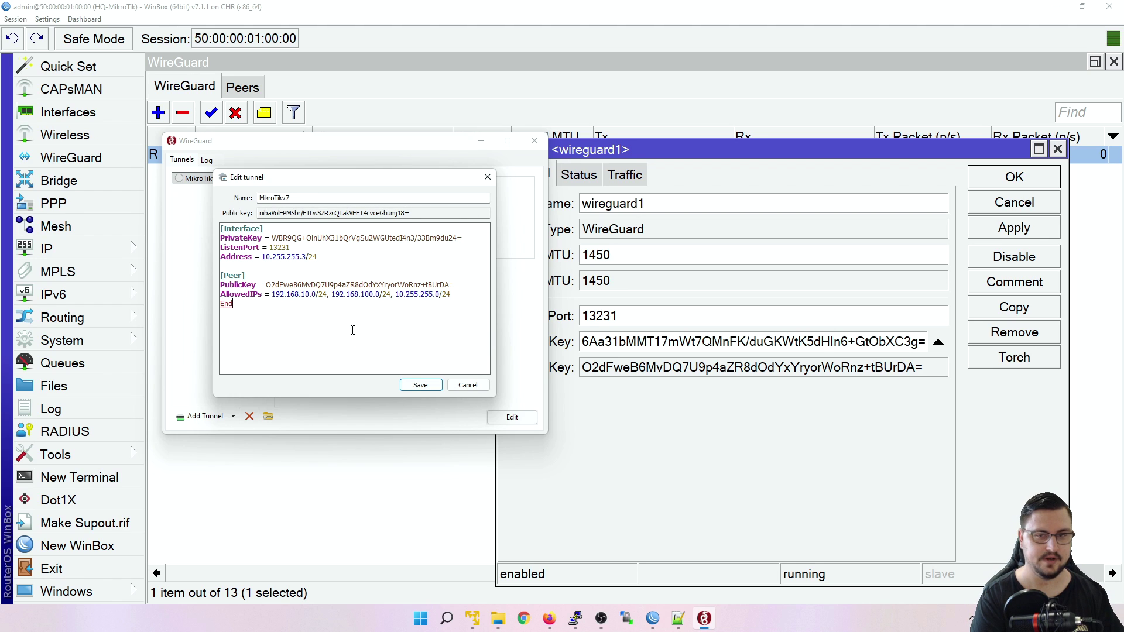
pyautogui.write('= 192.168.149.129')
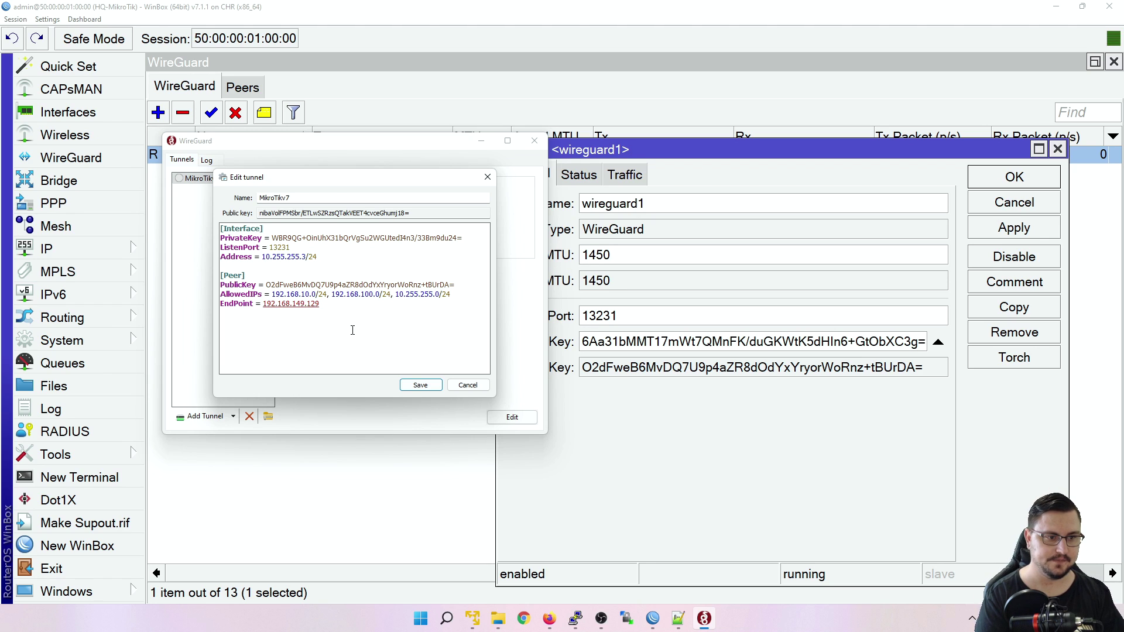
pyautogui.write('13231')
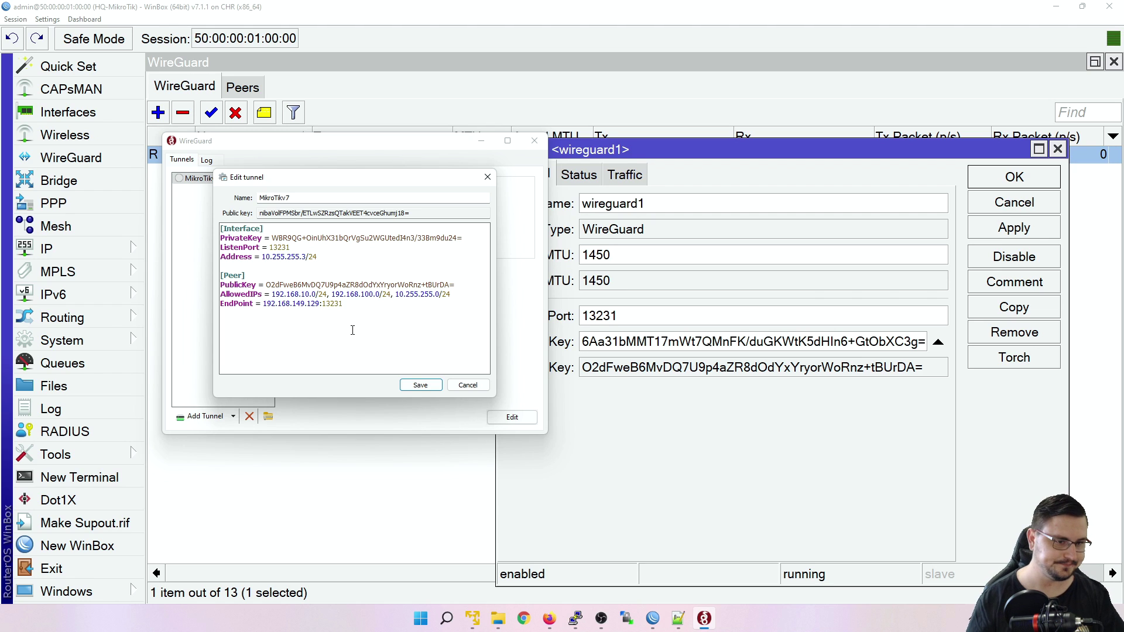
pyautogui.click(421, 387)
# Reopen the config to point out the peer key, AllowedIPs and endpoint lines, then close it
pyautogui.click(513, 416)
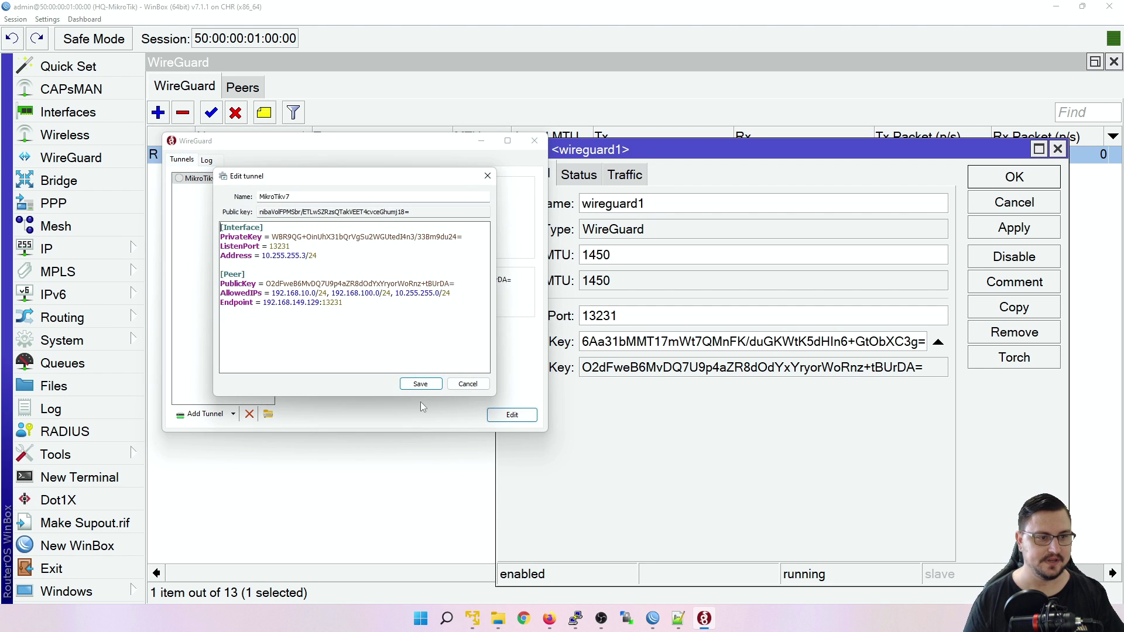
pyautogui.moveTo(363, 320); pyautogui.dragTo(206, 270)
pyautogui.moveTo(274, 293); pyautogui.dragTo(323, 285)
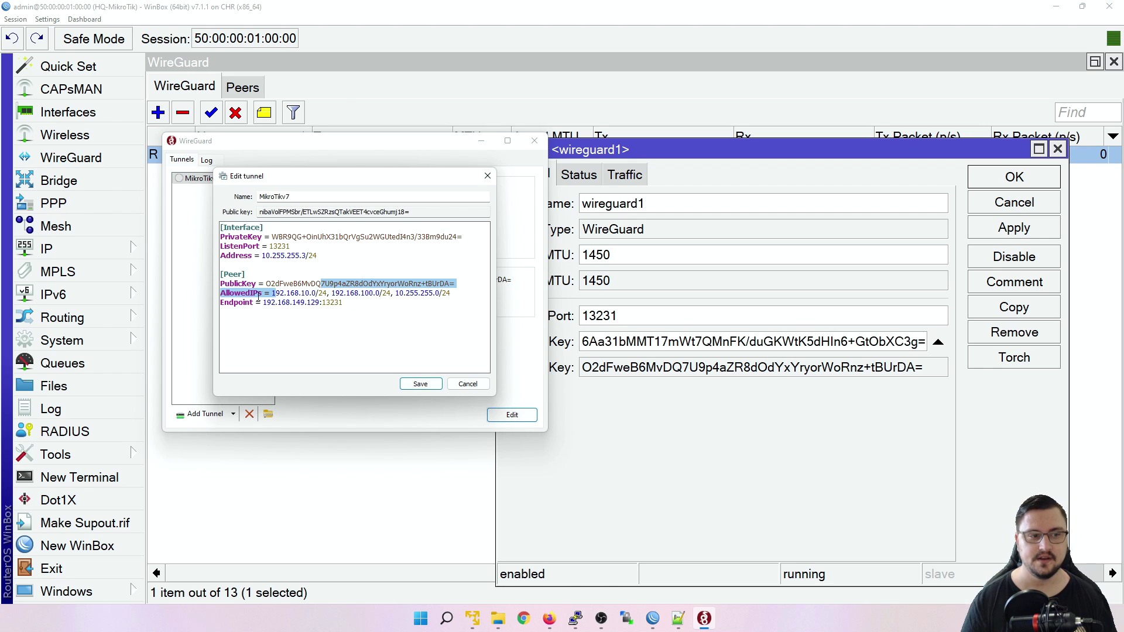
pyautogui.moveTo(263, 302); pyautogui.dragTo(316, 307)
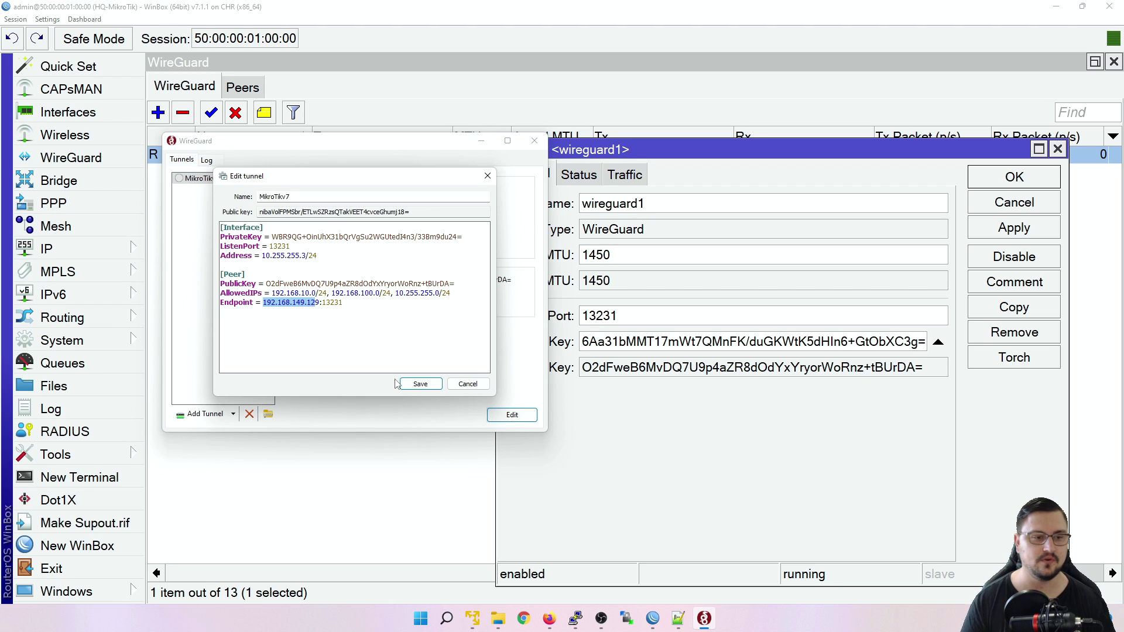
pyautogui.click(475, 383)
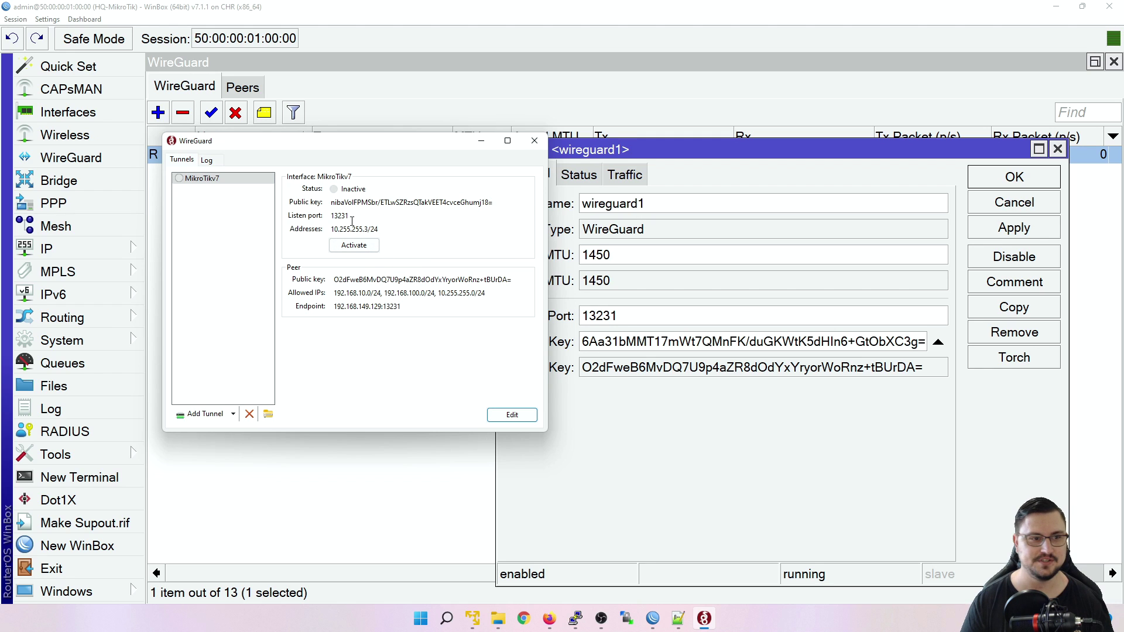
# Activate the MikroTikv7 tunnel and reconnect the WinBox loader to HQ-MikroTik
pyautogui.click(354, 245)
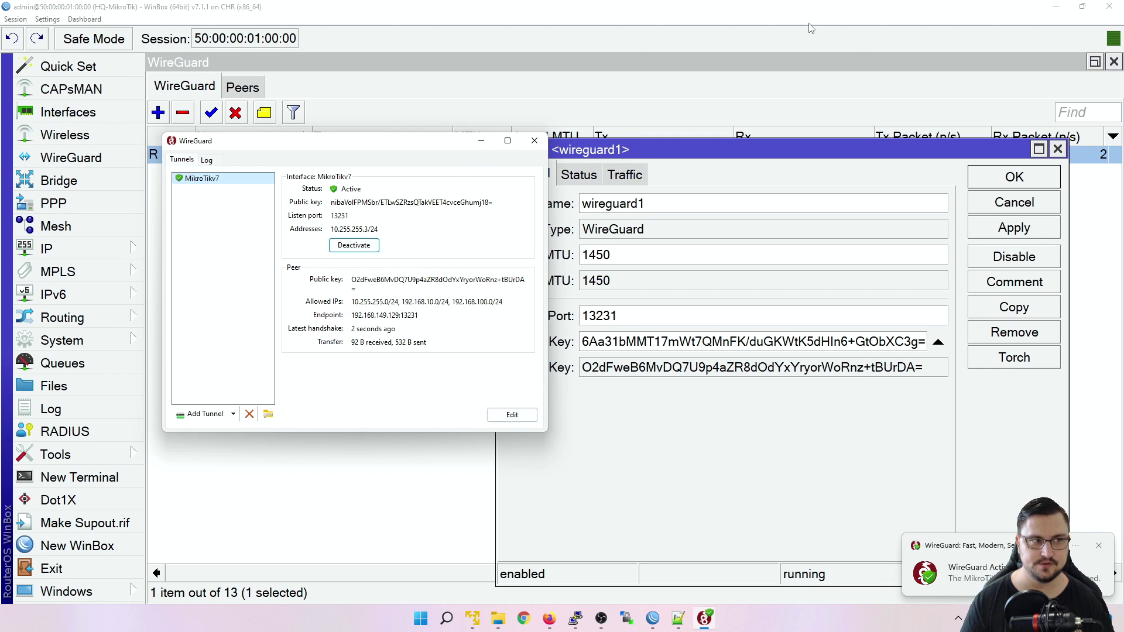
pyautogui.click(1052, 6)
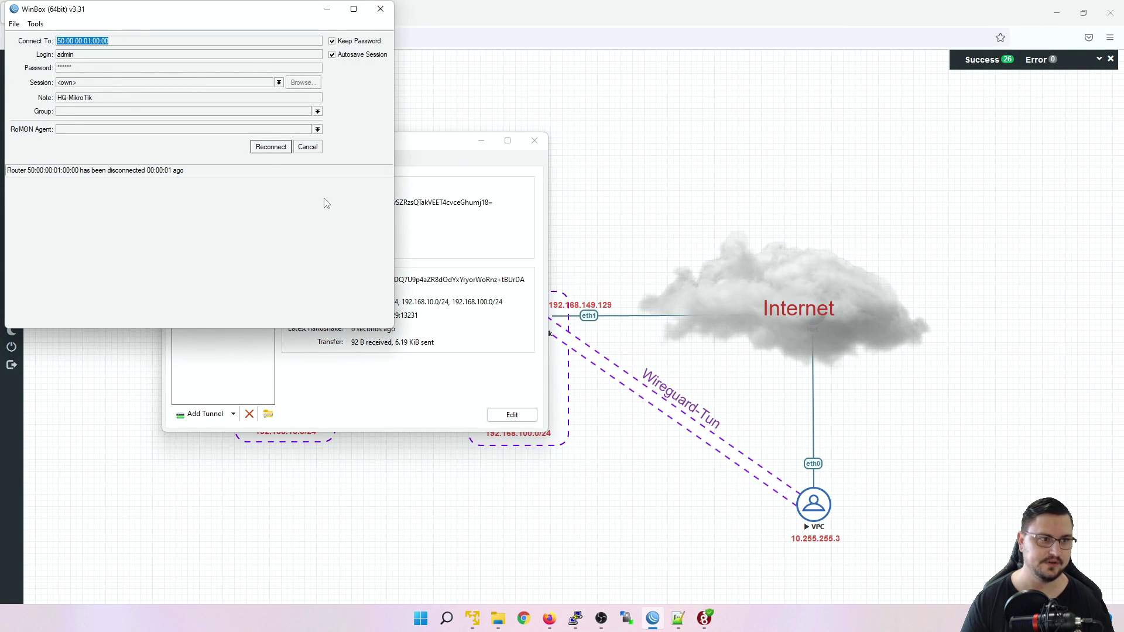
pyautogui.click(287, 149)
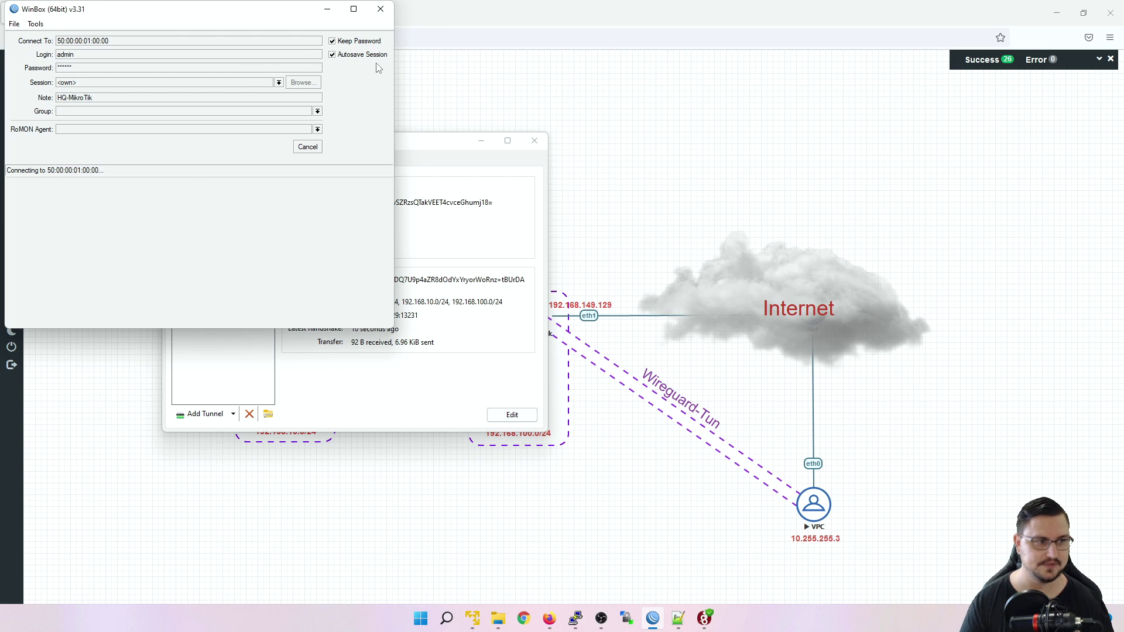
pyautogui.click(298, 149)
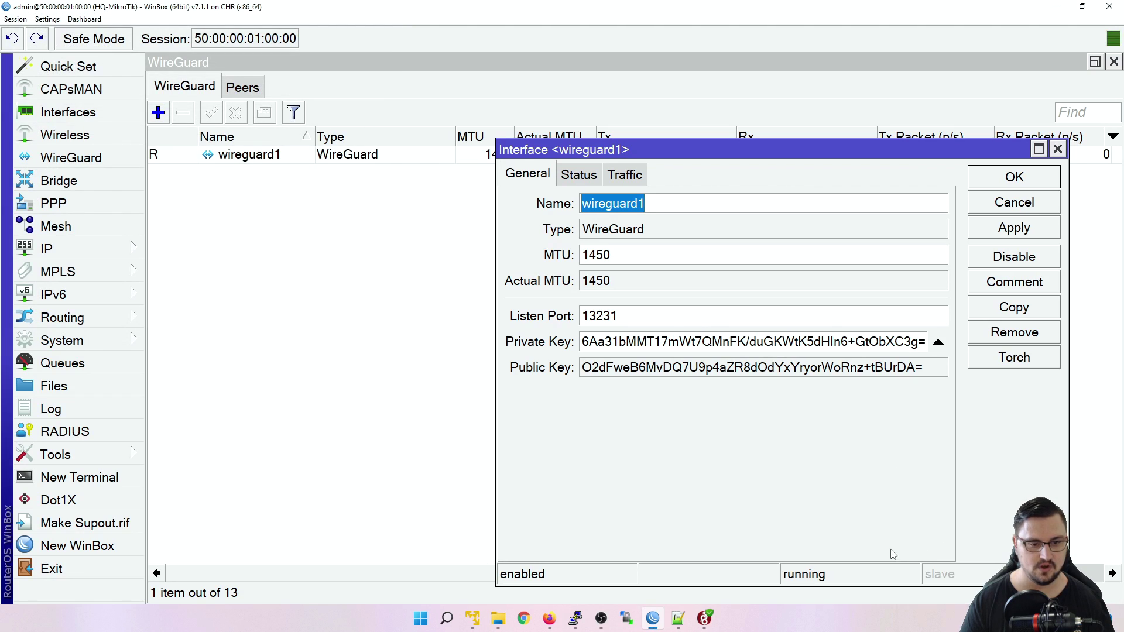
pyautogui.click(417, 620)
pyautogui.write('adapters')
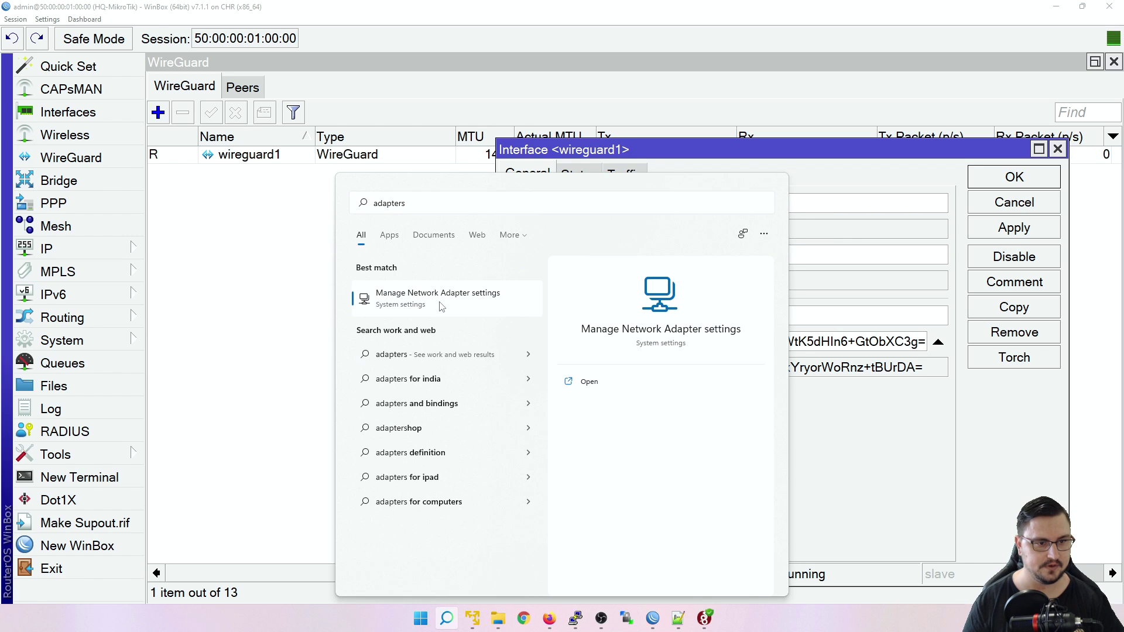
pyautogui.click(438, 298)
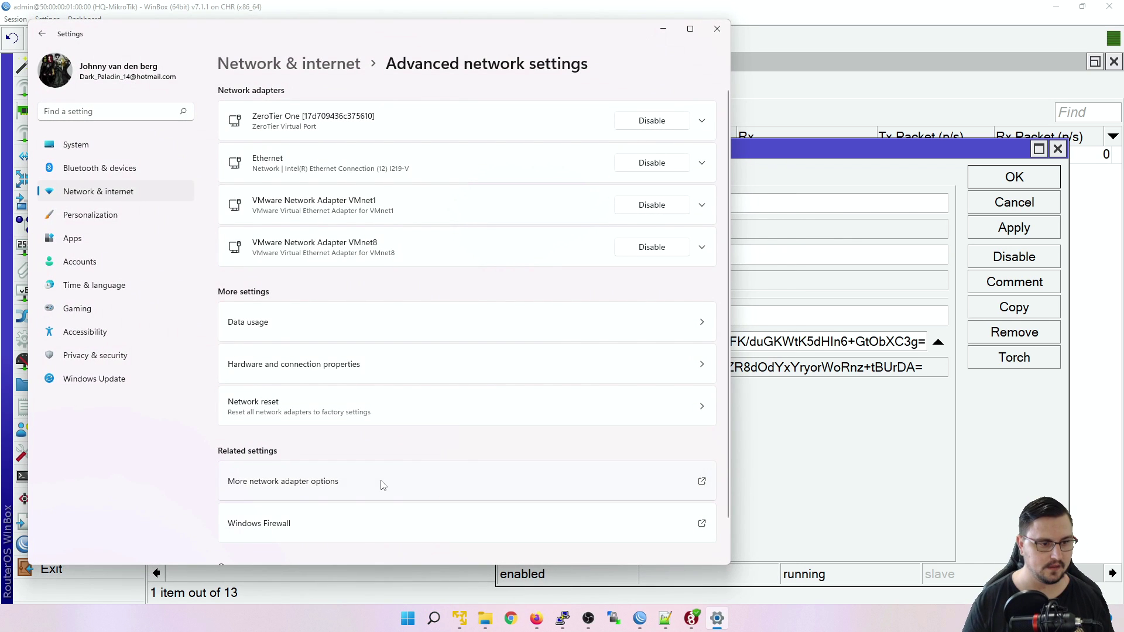
pyautogui.click(380, 484)
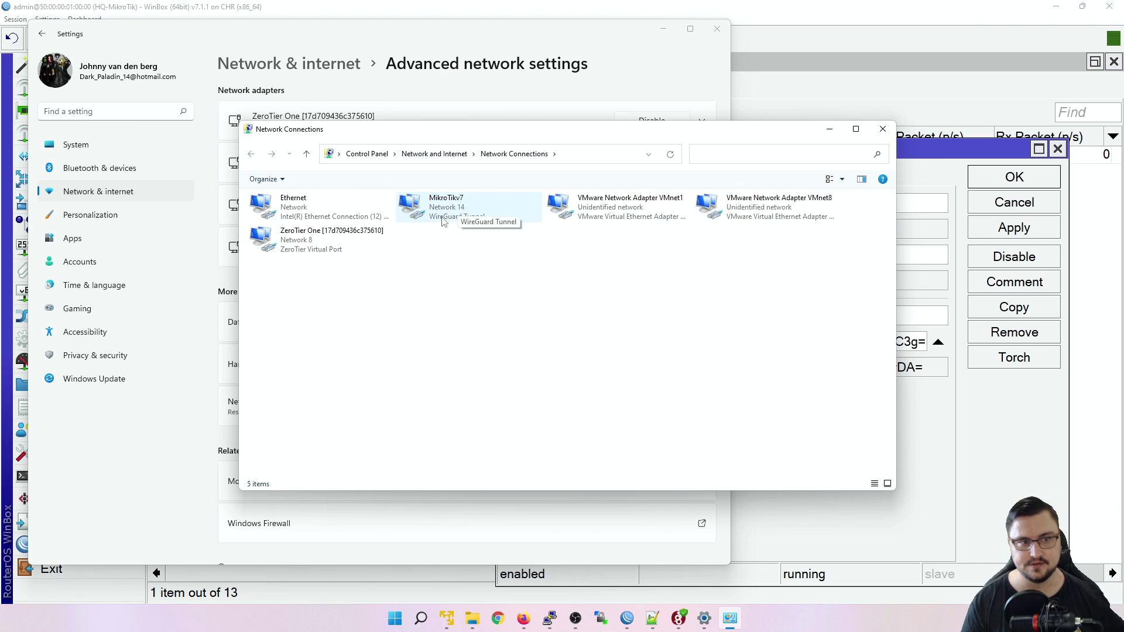
pyautogui.doubleClick(480, 217)
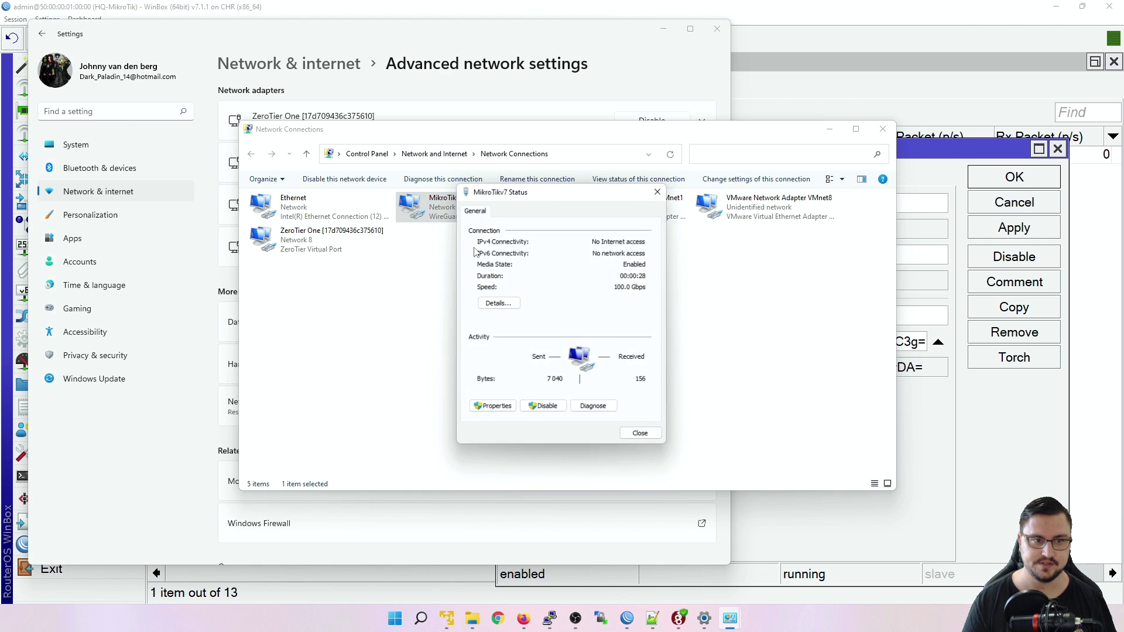
pyautogui.click(497, 305)
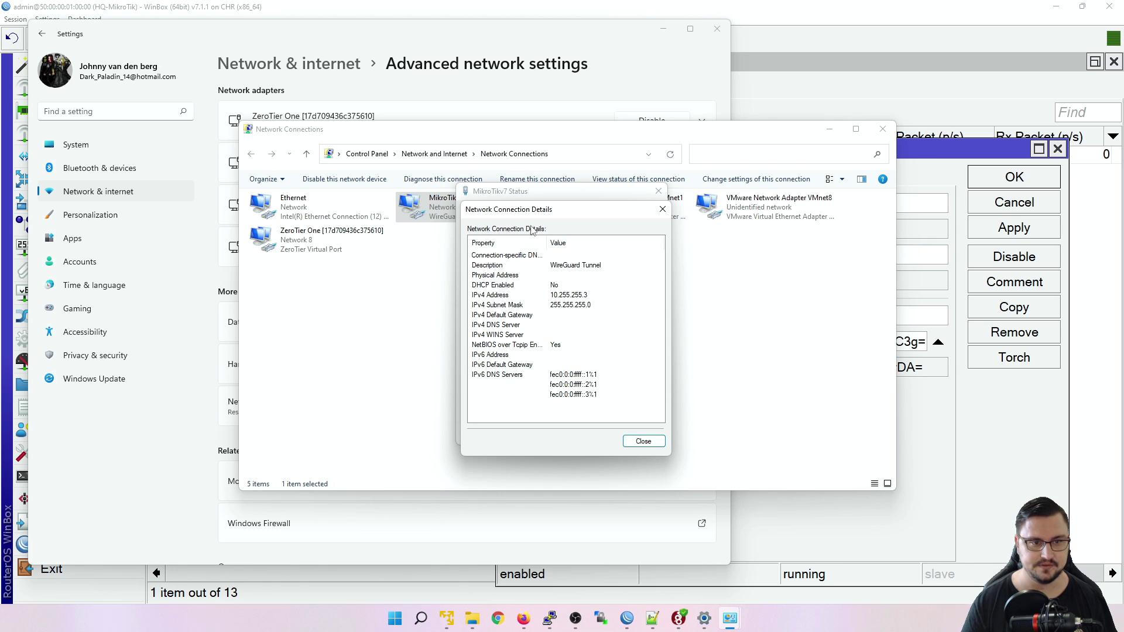
pyautogui.moveTo(533, 209); pyautogui.dragTo(704, 209)
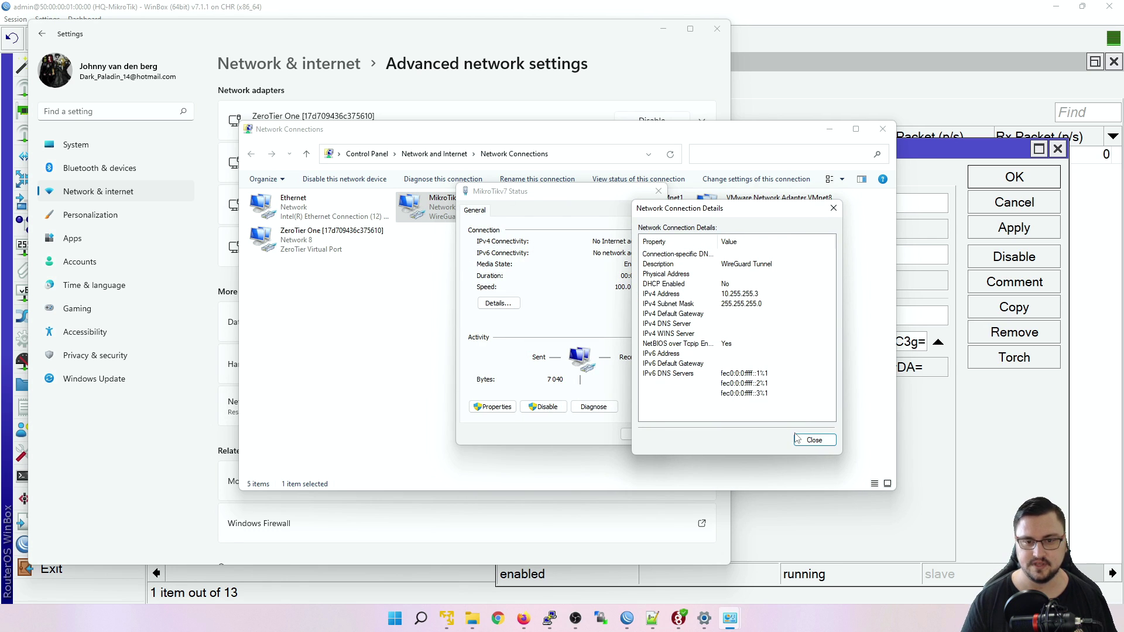
pyautogui.click(814, 440)
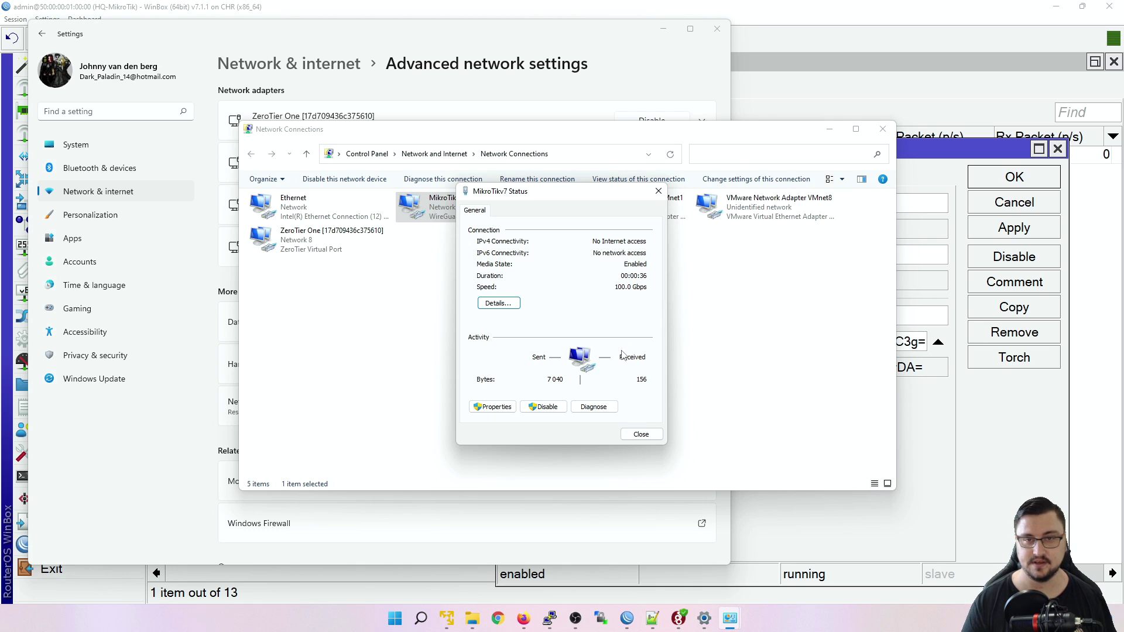
pyautogui.click(653, 436)
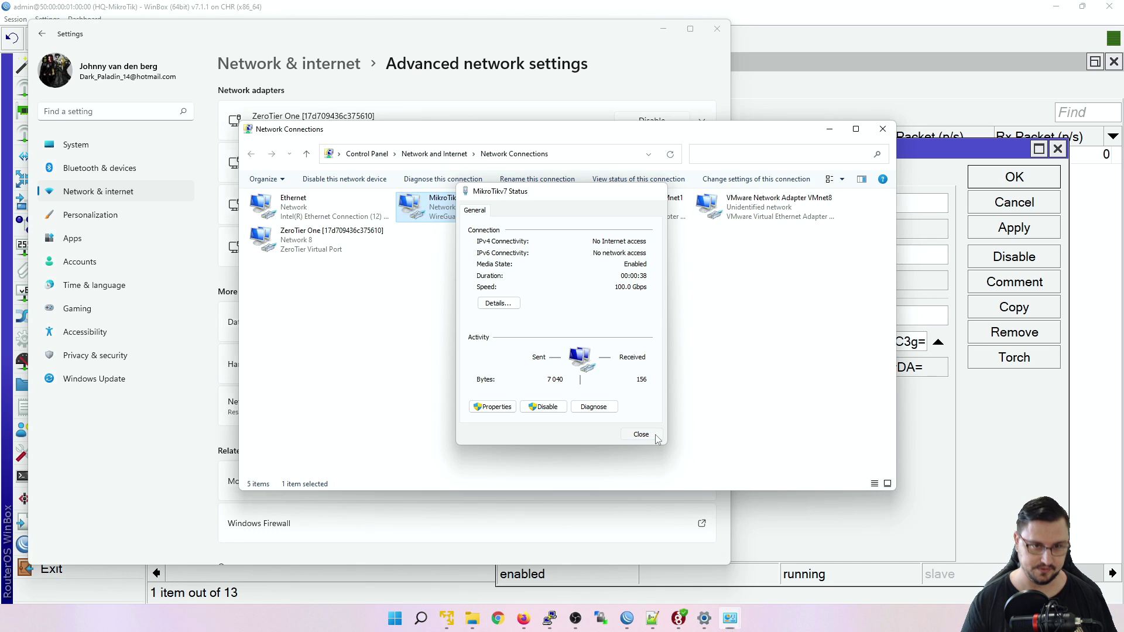
# Close the network settings windows and run 'route print' in a new Command Prompt
pyautogui.click(830, 129)
pyautogui.click(672, 31)
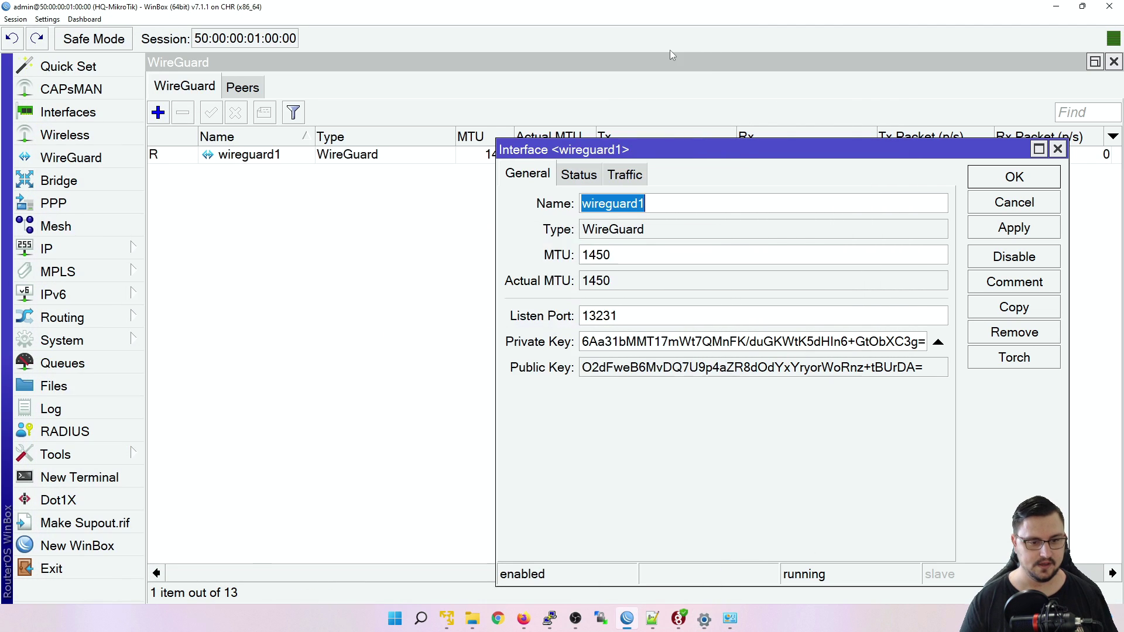
pyautogui.click(391, 619)
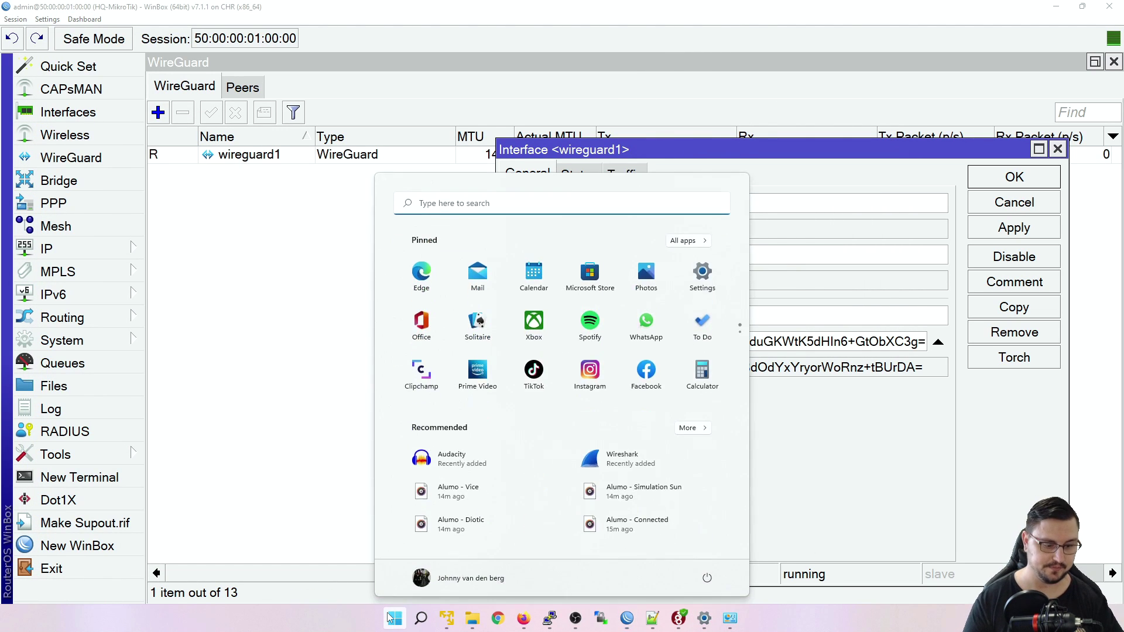
pyautogui.write('cmd')
pyautogui.press('Return')
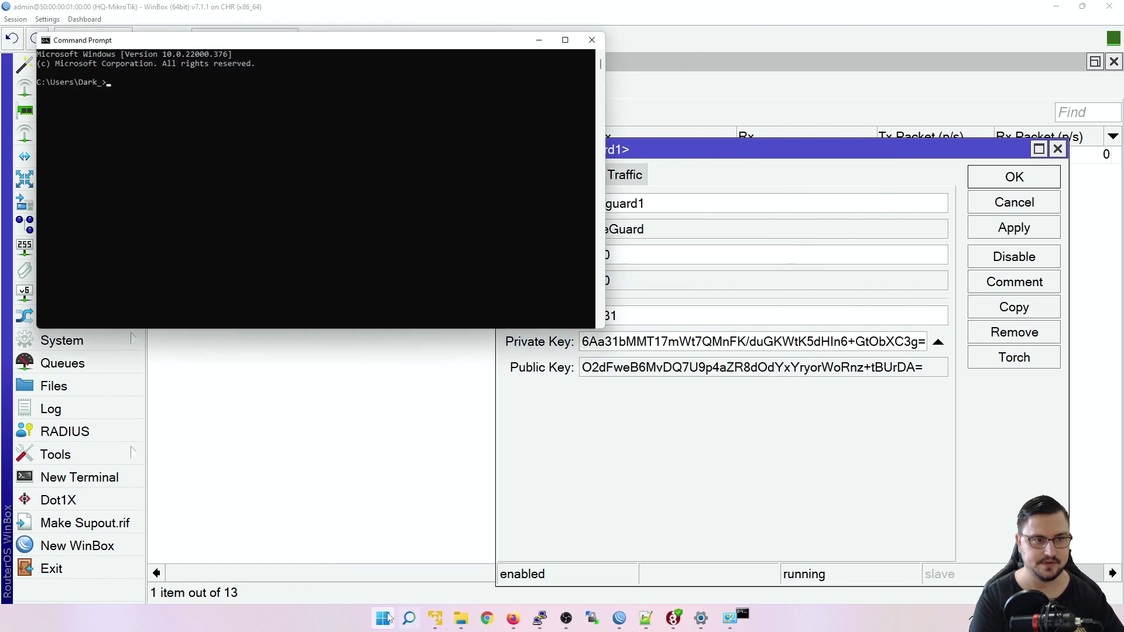
pyautogui.write('route print')
pyautogui.press('Return')
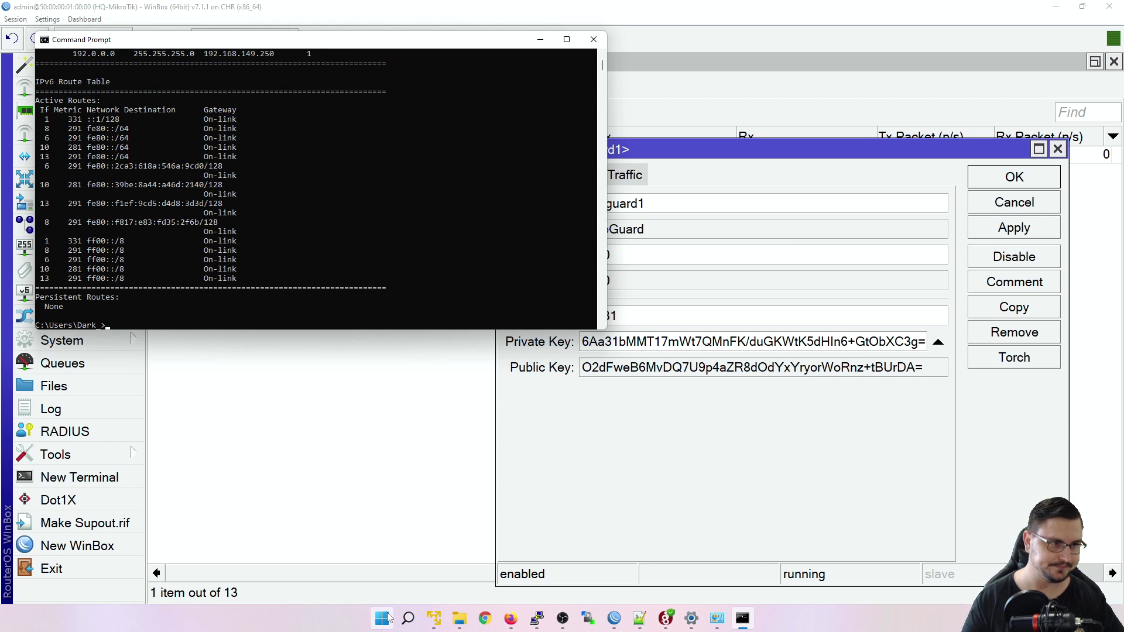
pyautogui.scroll(3, 389, 233)
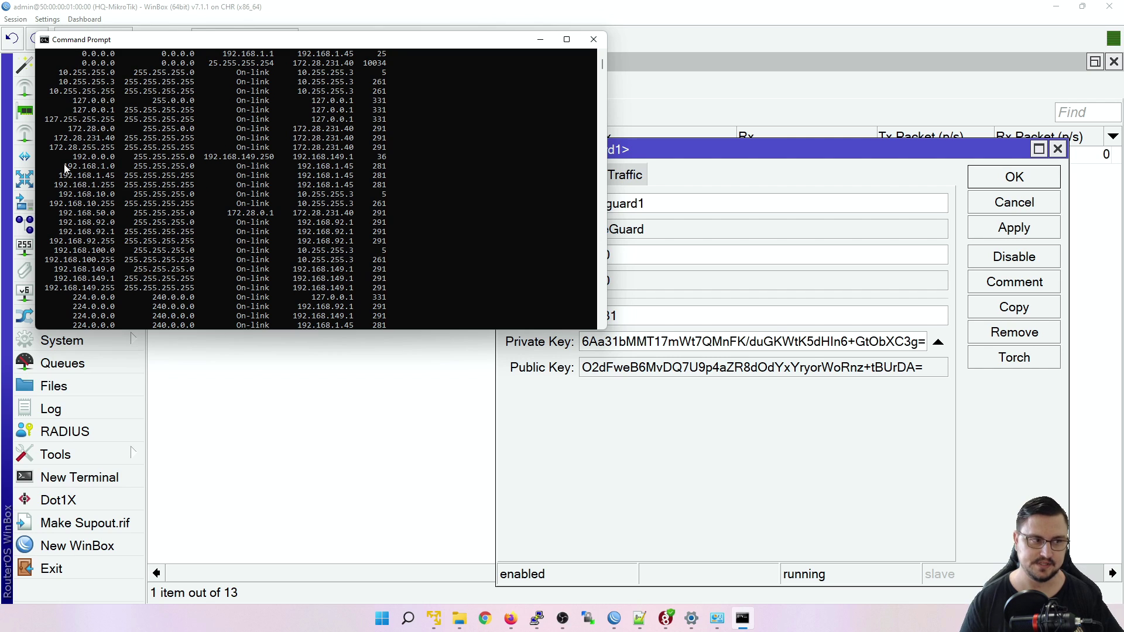
# Review the MikroTikv7 tunnel's AllowedIPs and Endpoint lines, then cancel the editor without saving
pyautogui.click(666, 619)
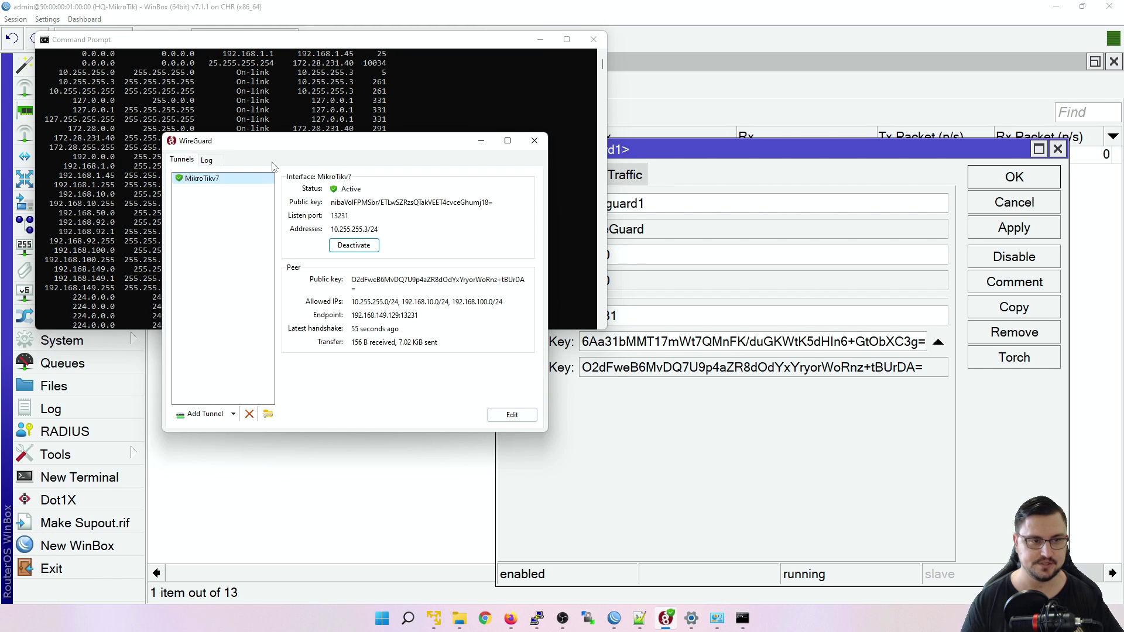
pyautogui.click(510, 414)
pyautogui.moveTo(450, 198); pyautogui.dragTo(599, 152)
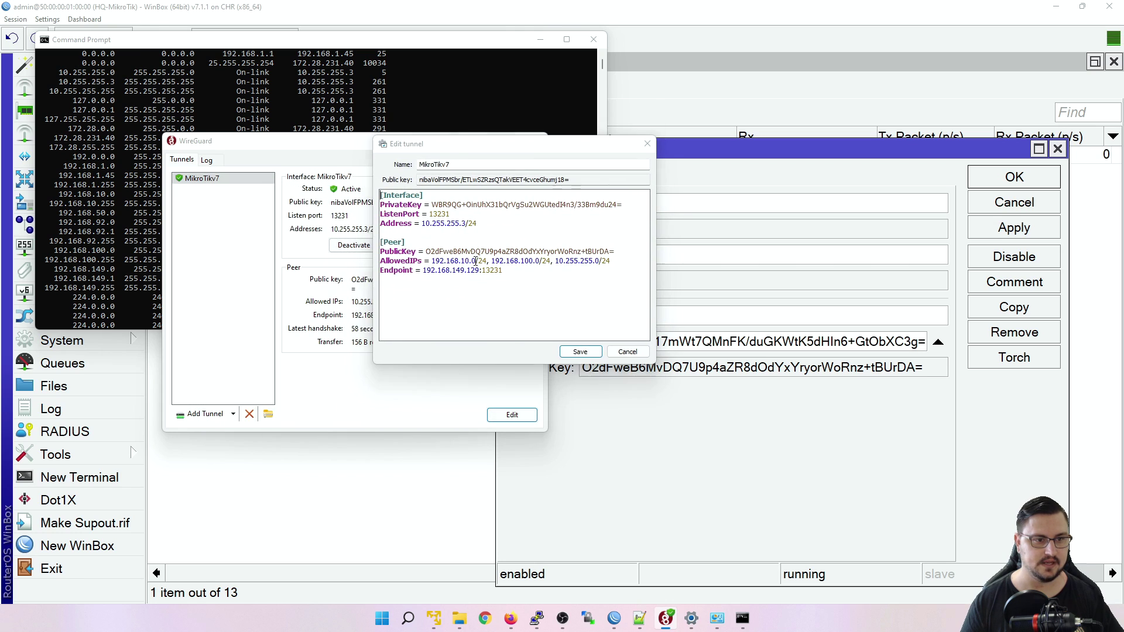
pyautogui.moveTo(506, 271); pyautogui.dragTo(360, 259)
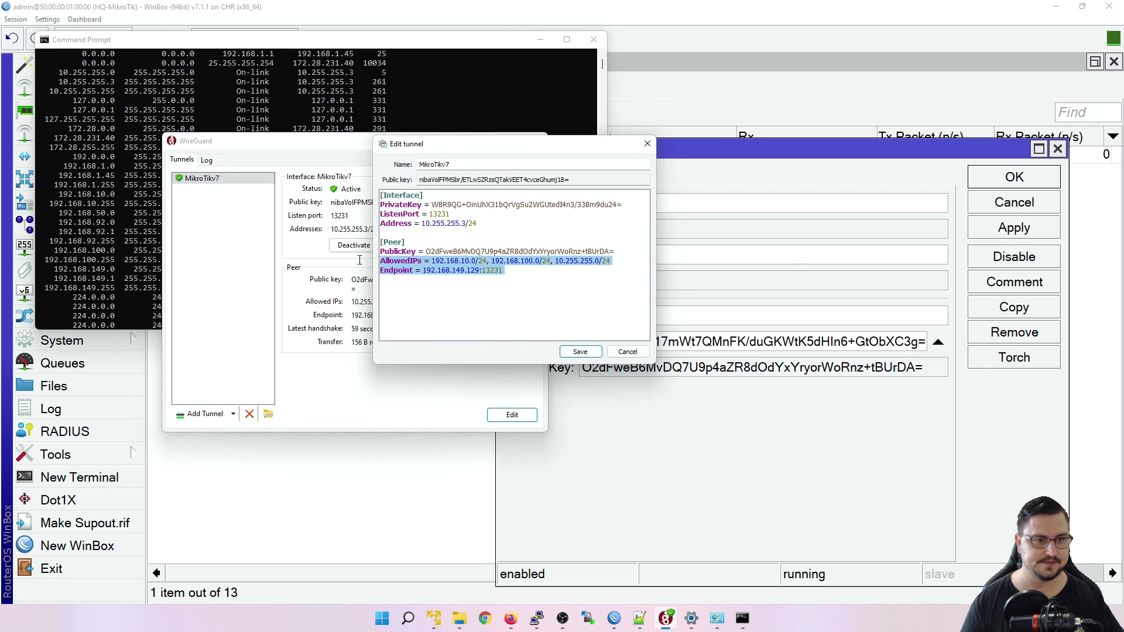
pyautogui.click(628, 352)
# Confirm the 192.168.10.0 and 192.168.100.0 routes use 10.255.255.3, then minimise the console
pyautogui.click(85, 168)
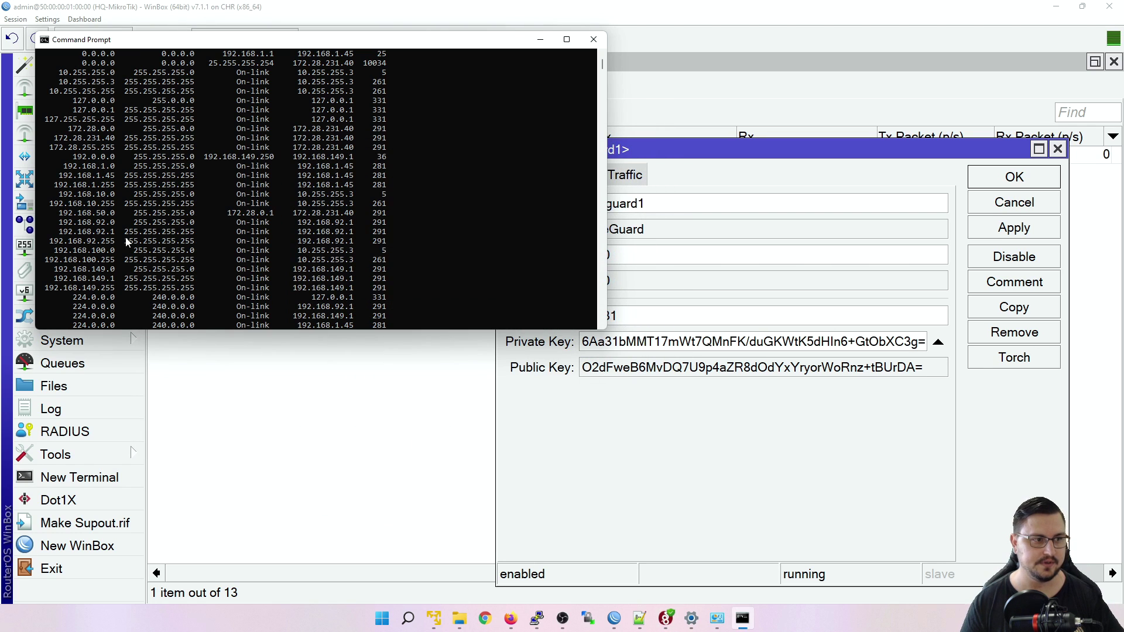
pyautogui.moveTo(51, 204); pyautogui.dragTo(115, 207)
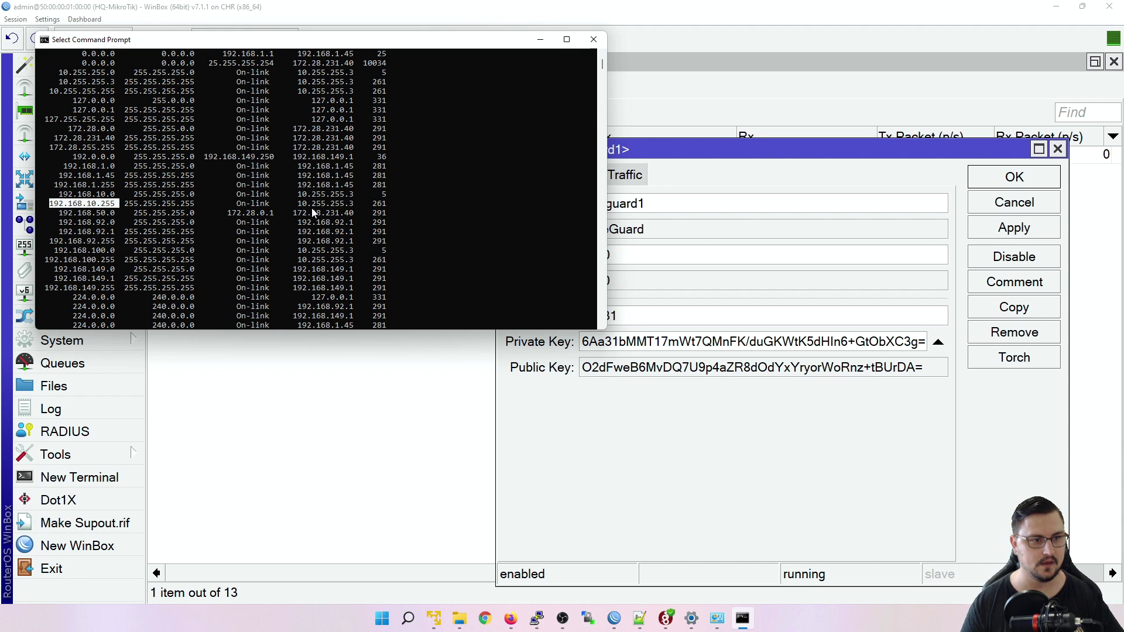
pyautogui.moveTo(73, 191); pyautogui.dragTo(343, 201)
pyautogui.click(299, 195)
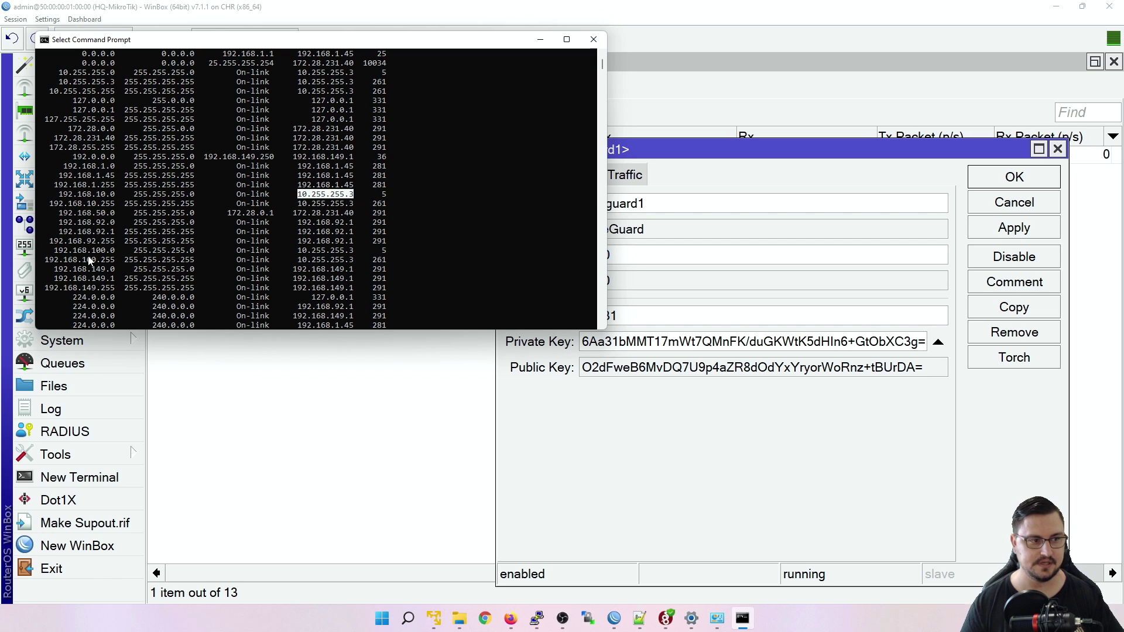
pyautogui.moveTo(61, 255); pyautogui.dragTo(351, 252)
pyautogui.click(351, 252)
pyautogui.click(545, 39)
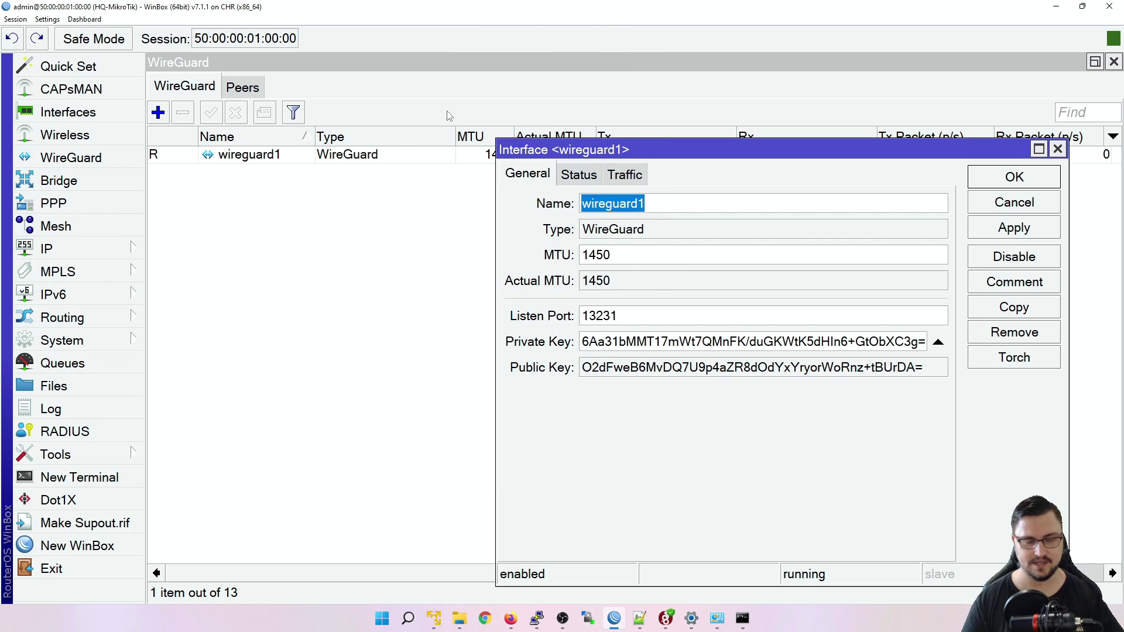
# Close the WireGuard interface dialog and ping 192.168.100.1 from Command Prompt, stopping with Ctrl+C
pyautogui.press('Escape')
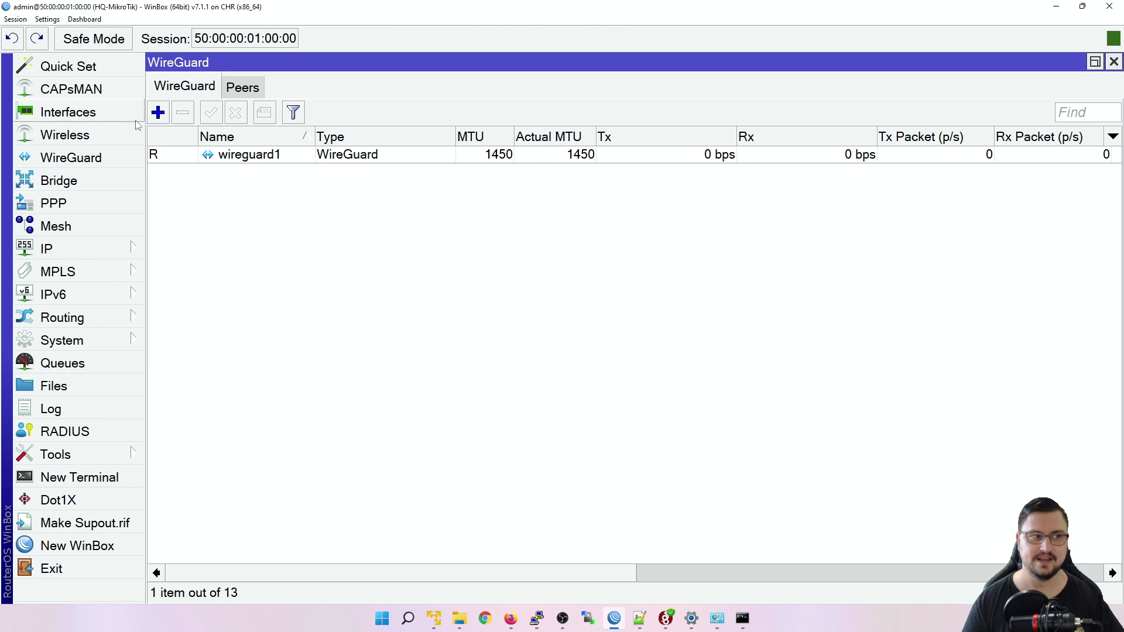
pyautogui.click(746, 615)
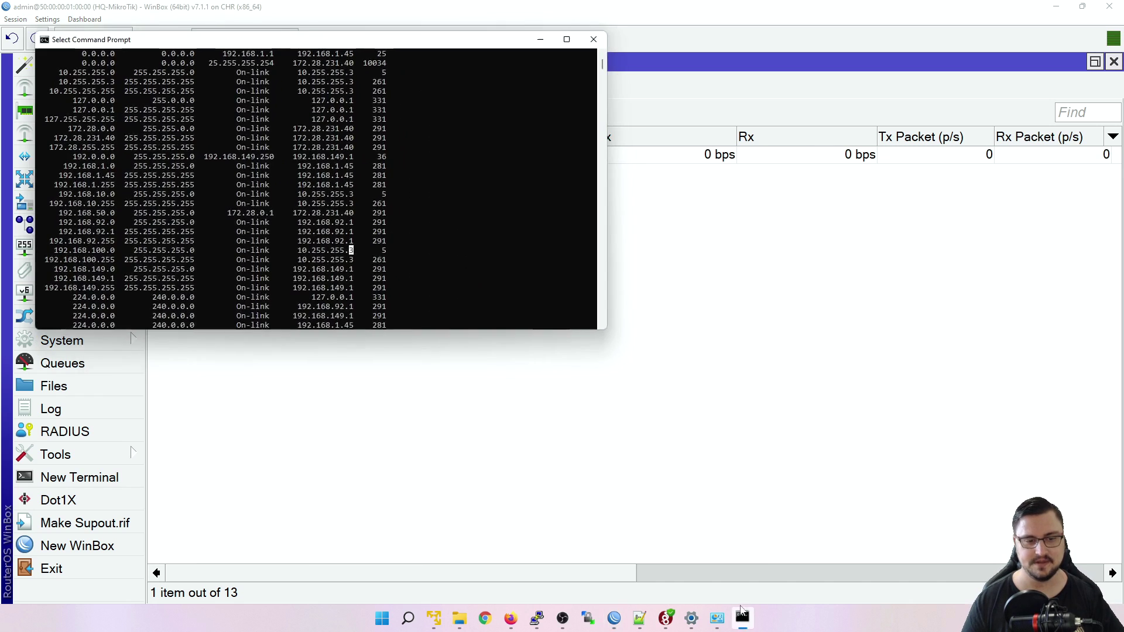
pyautogui.press('Return')
pyautogui.press('Return')
pyautogui.press('Return')
pyautogui.write('ping')
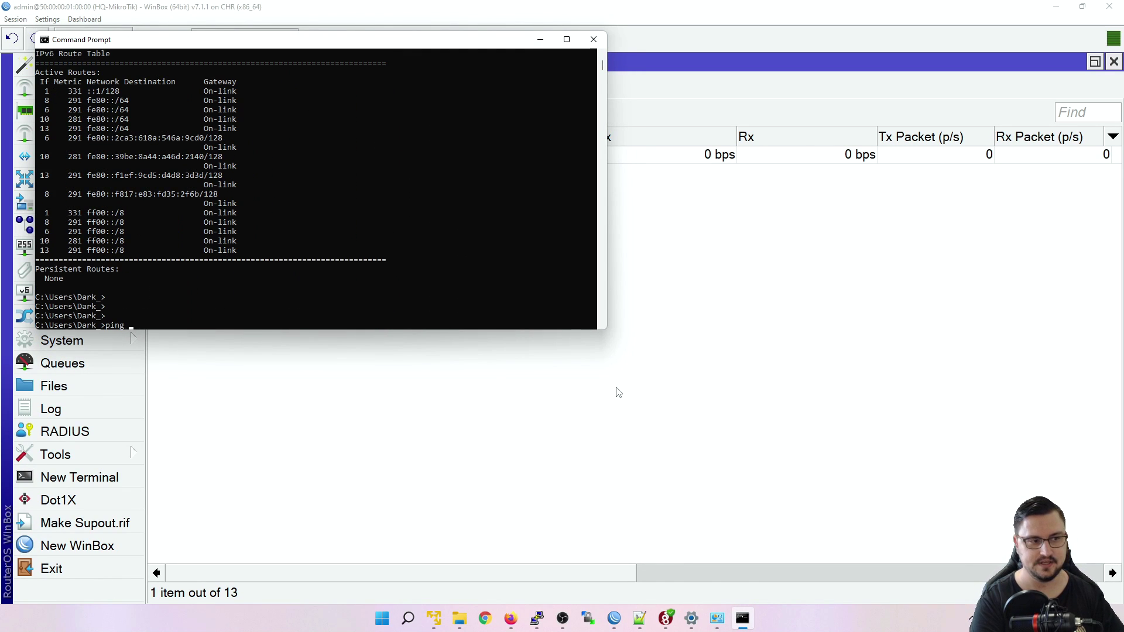
pyautogui.write(' 192.168.100.1')
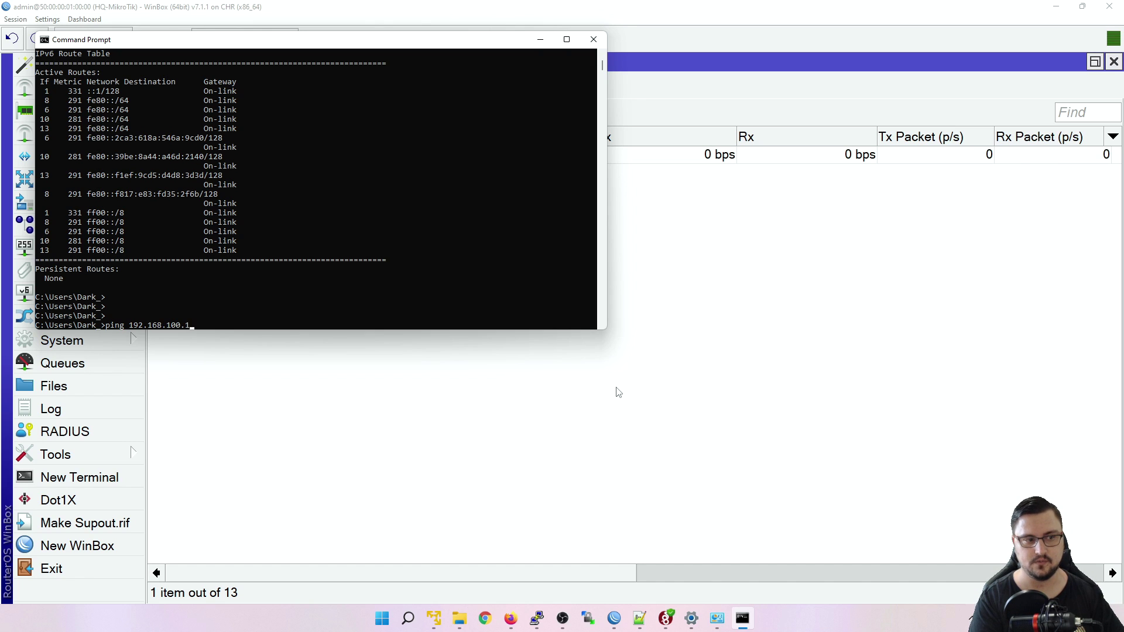
pyautogui.press('Return')
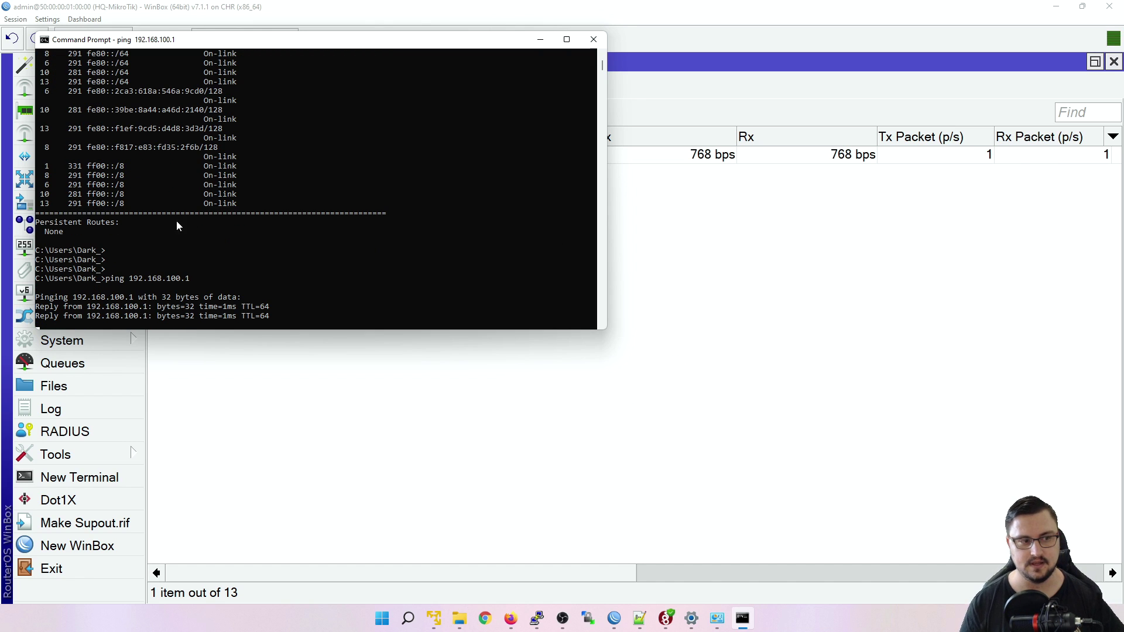
pyautogui.hotkey('ctrl', 'c')
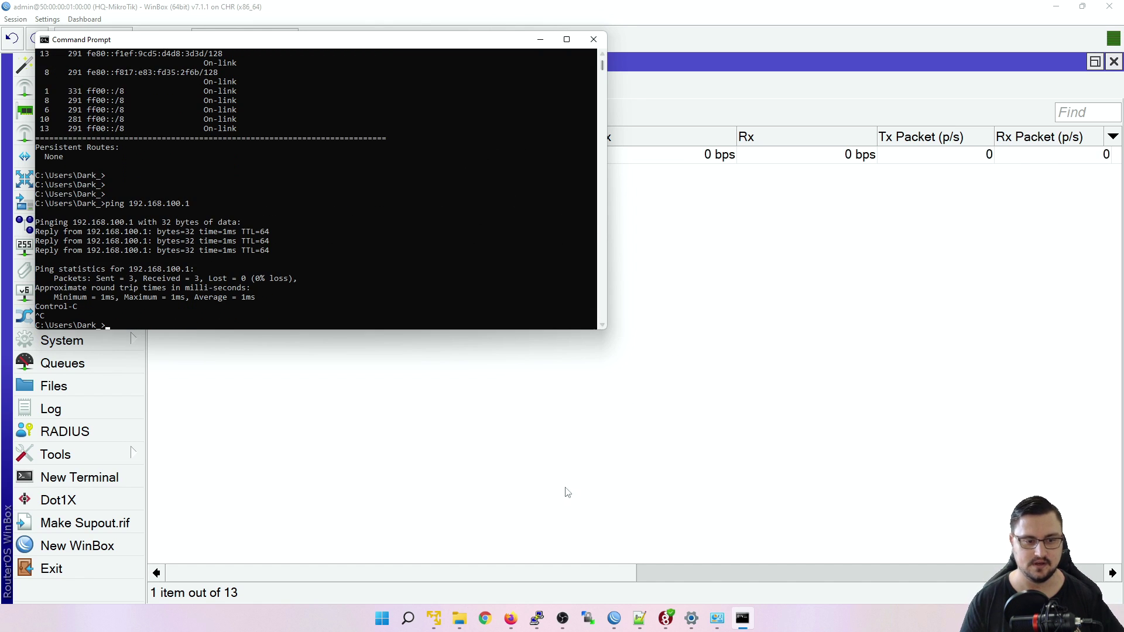
pyautogui.click(510, 612)
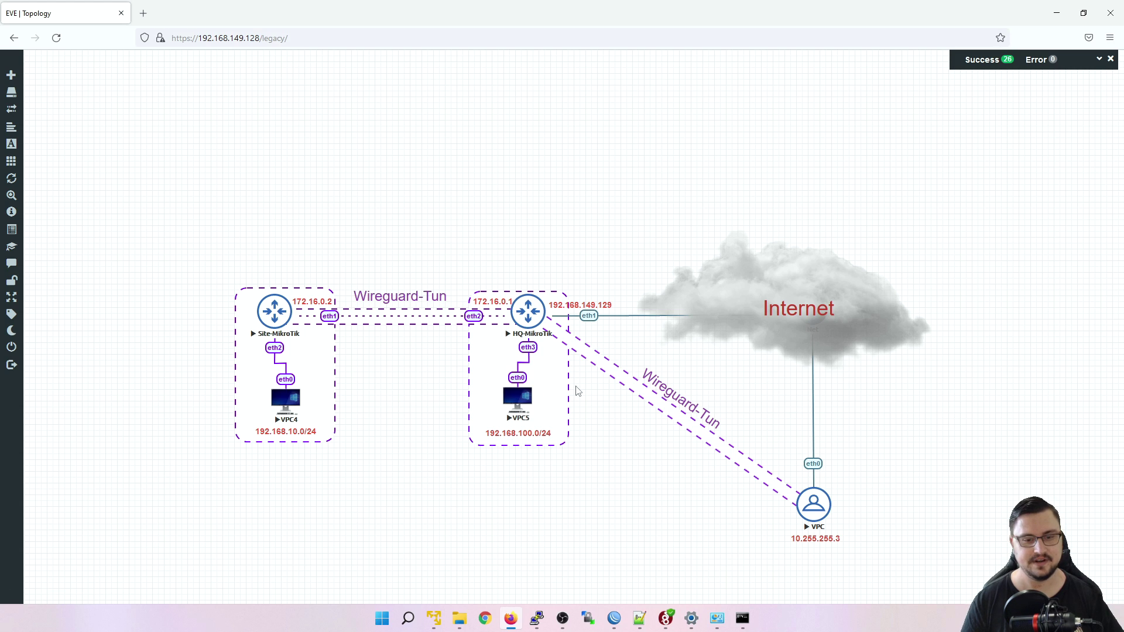
# Ping 192.168.100.100 by editing the recalled command, then minimise the console
pyautogui.click(742, 618)
pyautogui.press('Up')
pyautogui.write('00')
pyautogui.press('Return')
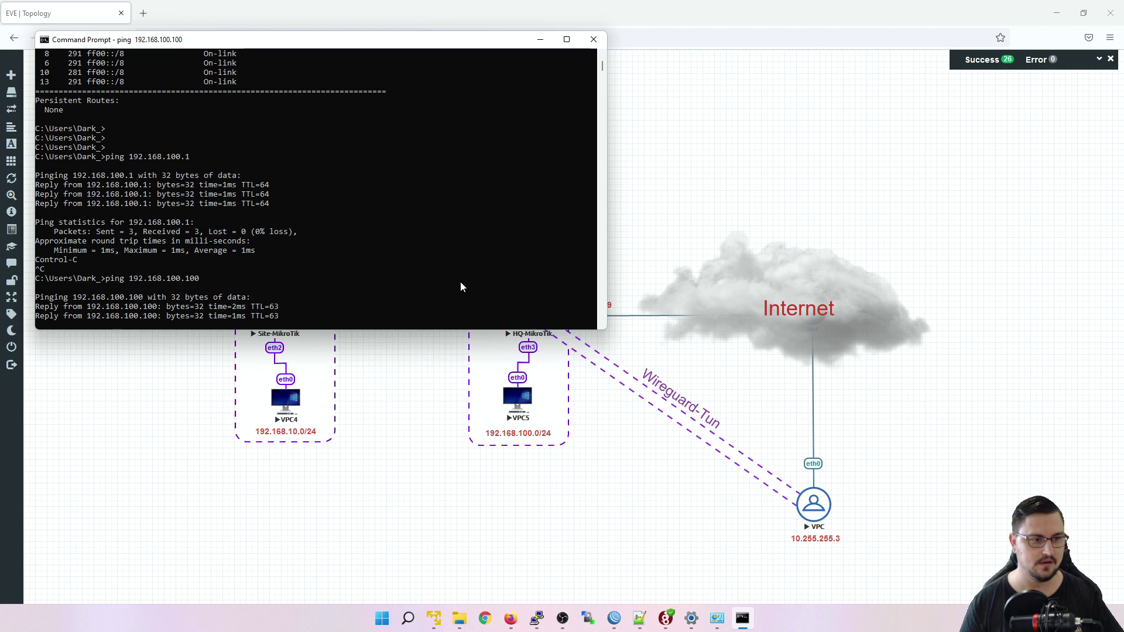
pyautogui.click(540, 40)
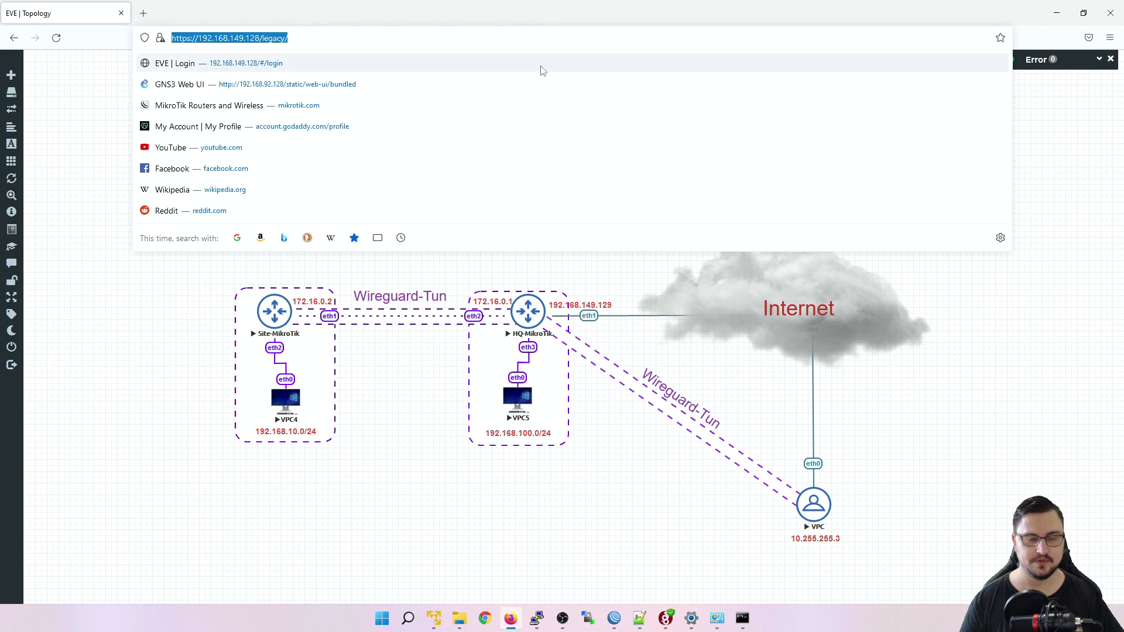
# Dismiss Firefox's address suggestions and bring the Site-MikroTik terminal forward with a fresh prompt
pyautogui.click(557, 597)
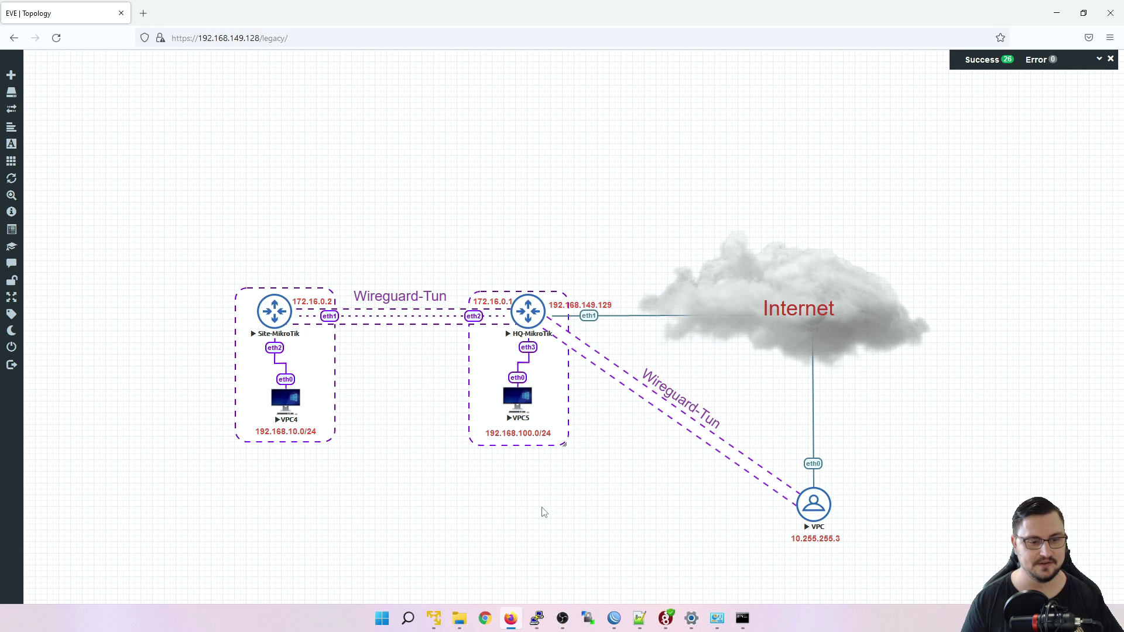
pyautogui.click(538, 619)
pyautogui.press('Return')
pyautogui.press('Return')
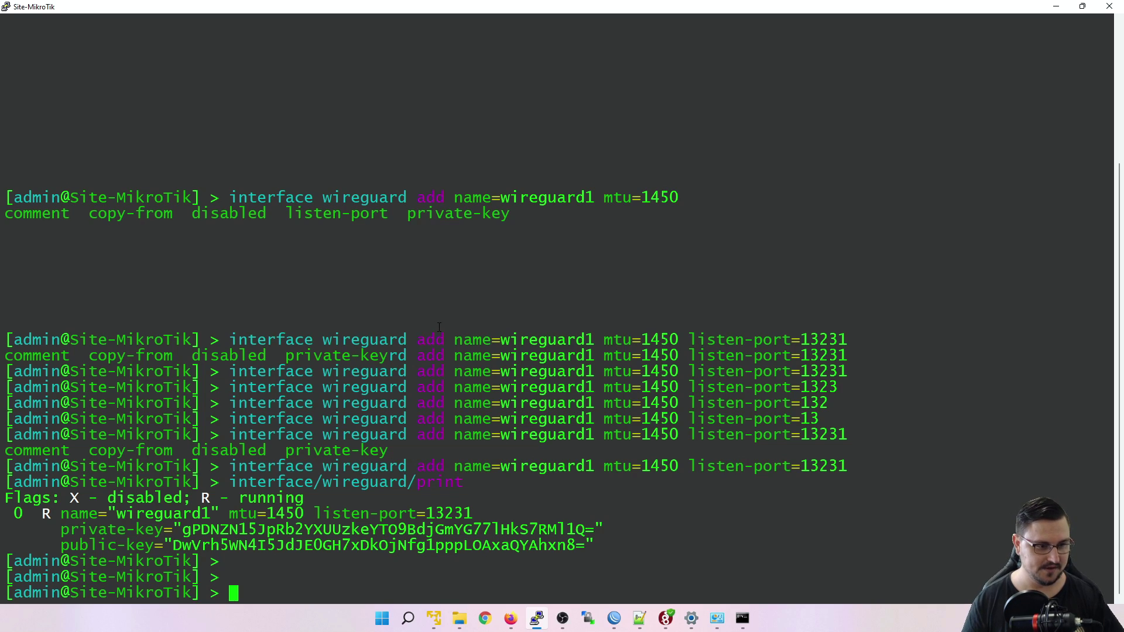
# Start an 'interface wireguard peer add' command and list its available parameters
pyautogui.write('interface/')
pyautogui.press('BackSpace')
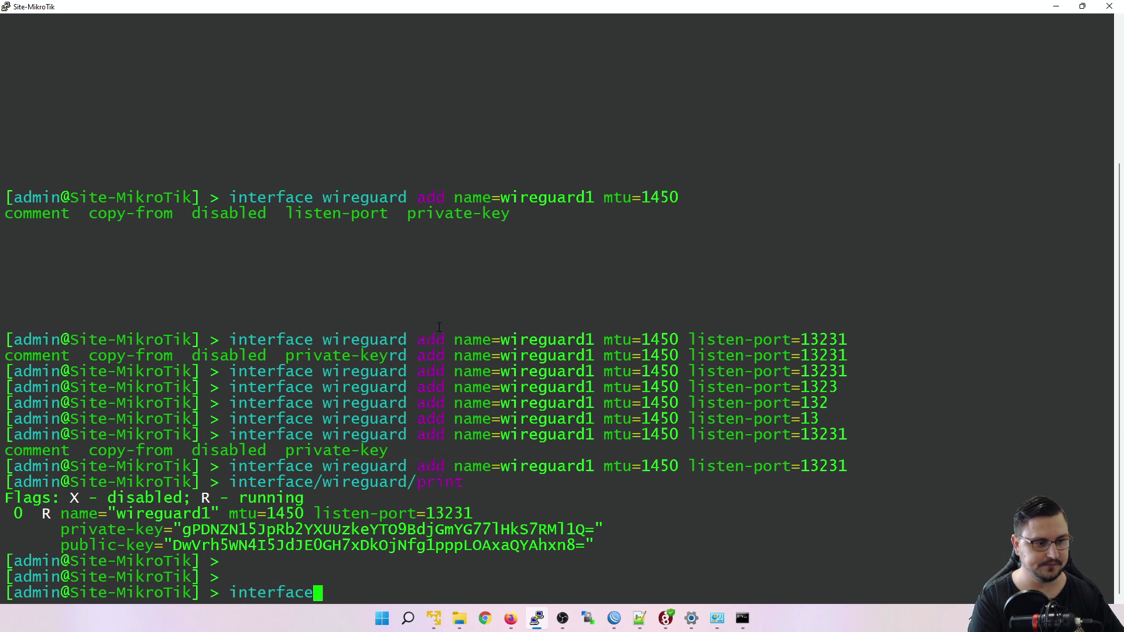
pyautogui.write('wire')
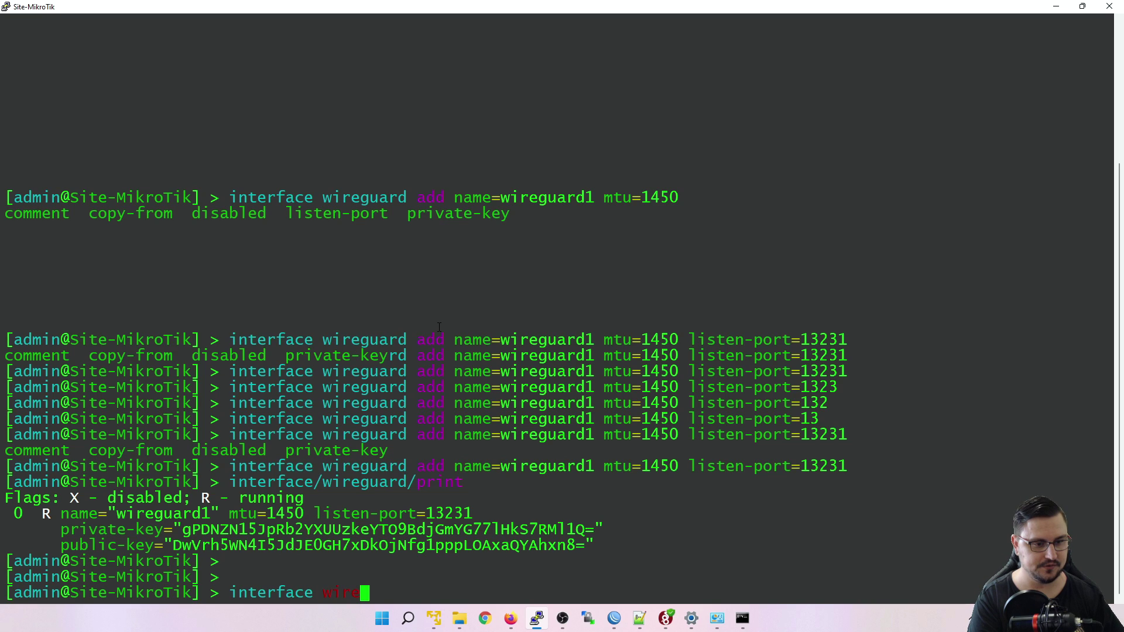
pyautogui.press('BackSpace')
pyautogui.press('BackSpace')
pyautogui.press('BackSpace')
pyautogui.press('BackSpace')
pyautogui.press('BackSpace')
pyautogui.press('BackSpace')
pyautogui.press('BackSpace')
pyautogui.press('BackSpace')
pyautogui.press('BackSpace')
pyautogui.press('BackSpace')
pyautogui.press('BackSpace')
pyautogui.press('BackSpace')
pyautogui.press('BackSpace')
pyautogui.press('BackSpace')
pyautogui.write('interface wireguard/')
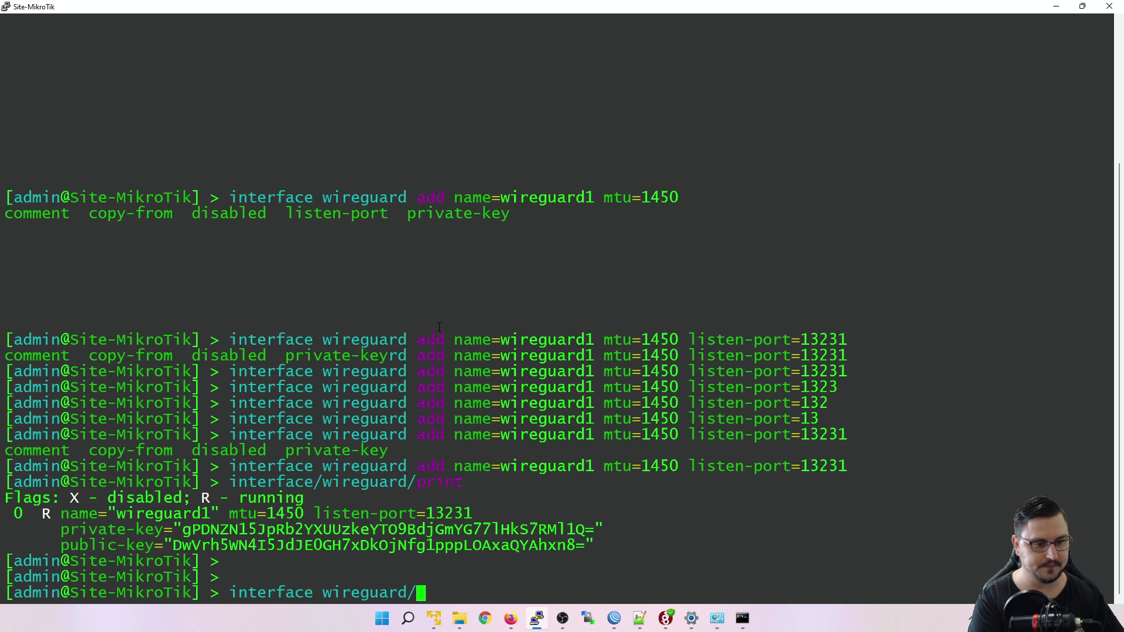
pyautogui.press('BackSpace')
pyautogui.press('BackSpace')
pyautogui.write('peer add')
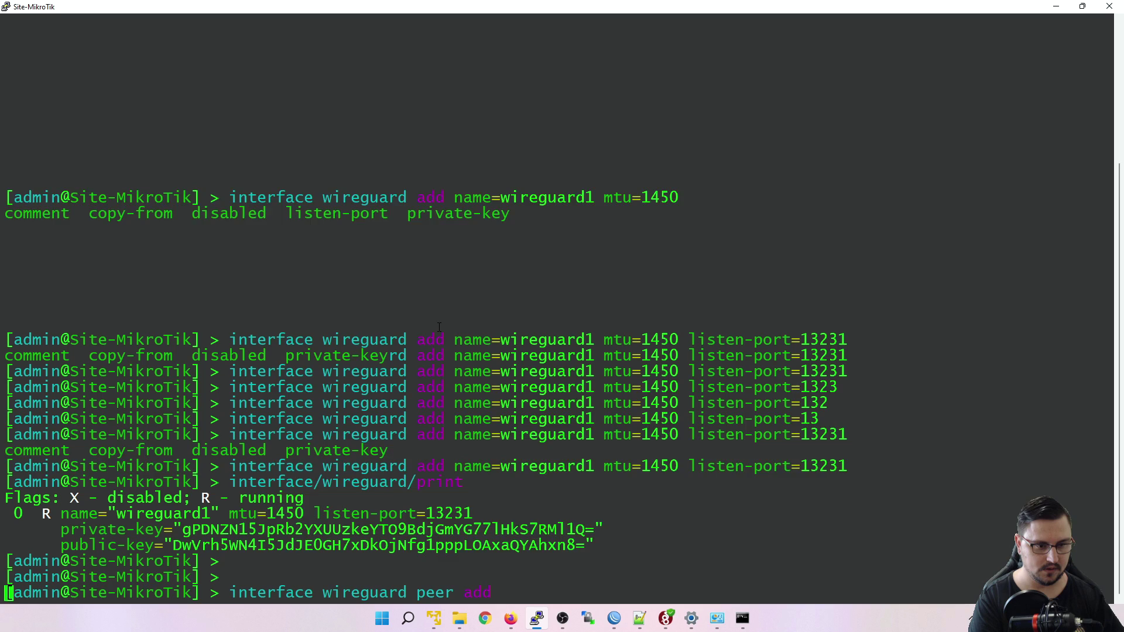
pyautogui.press('Tab')
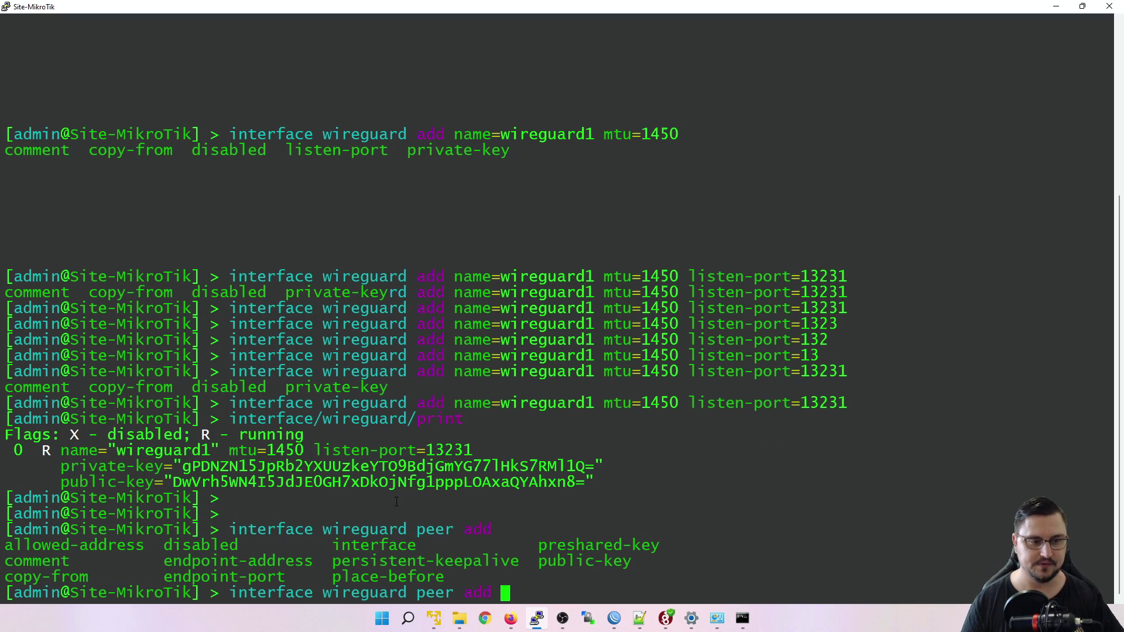
# Highlight the public-key and endpoint-address parameters in the listed options
pyautogui.doubleClick(47, 530)
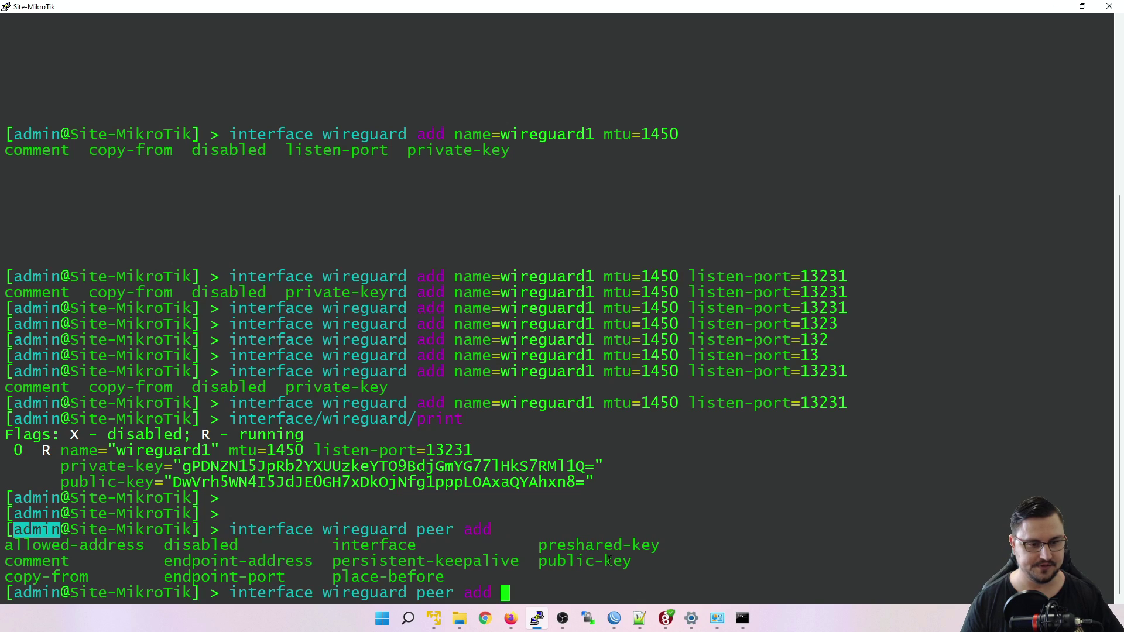
pyautogui.doubleClick(606, 562)
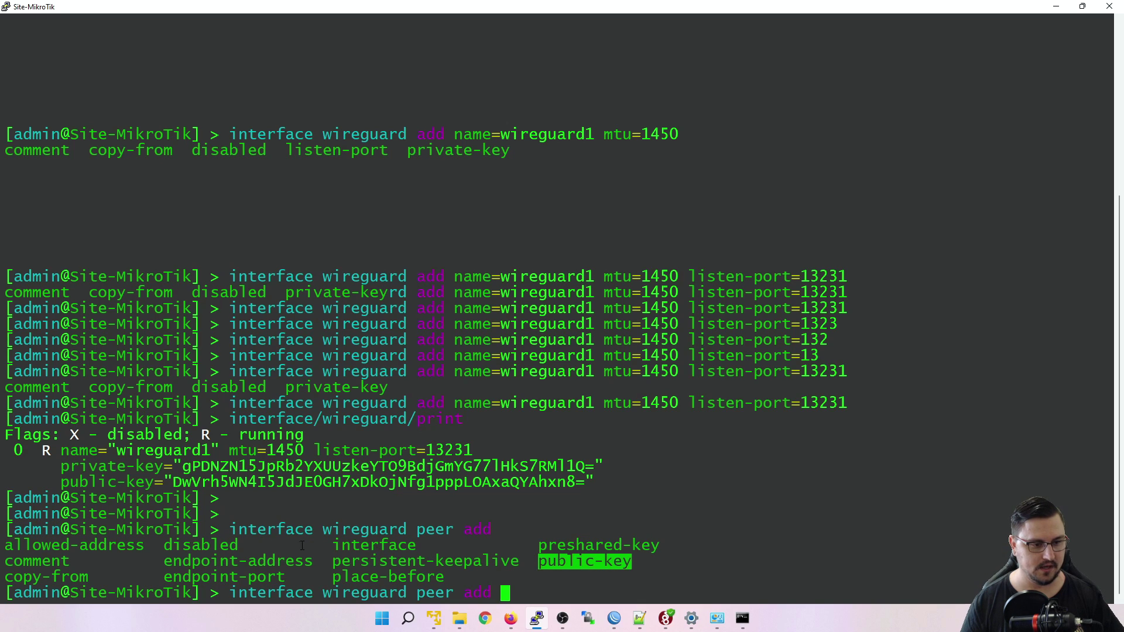
pyautogui.moveTo(184, 561); pyautogui.dragTo(293, 561)
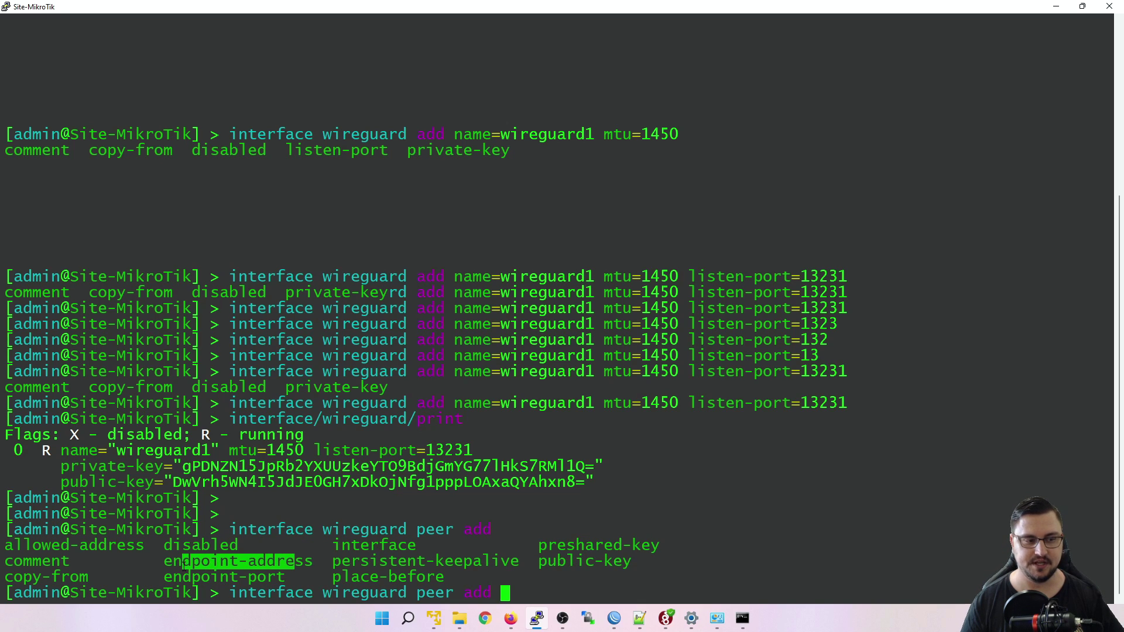
pyautogui.moveTo(184, 562); pyautogui.dragTo(264, 577)
pyautogui.click(289, 581)
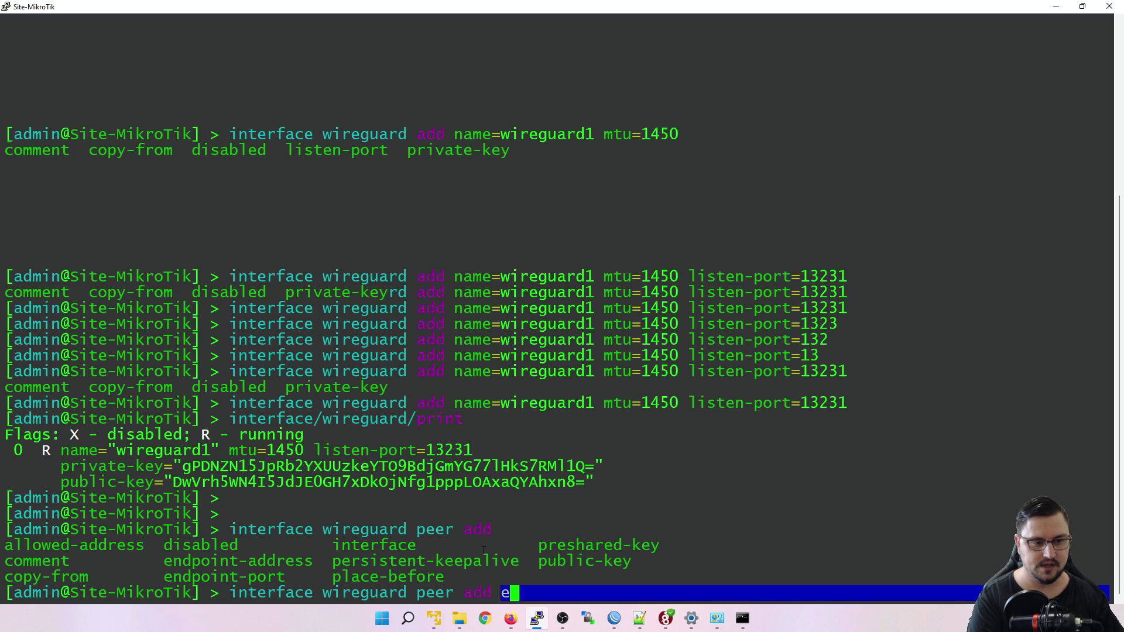
# Add endpoint-address=172.16.0.1 to the peer command and re-maximise the terminal
pyautogui.write('endpoint-a')
pyautogui.press('Tab')
pyautogui.write('172.1')
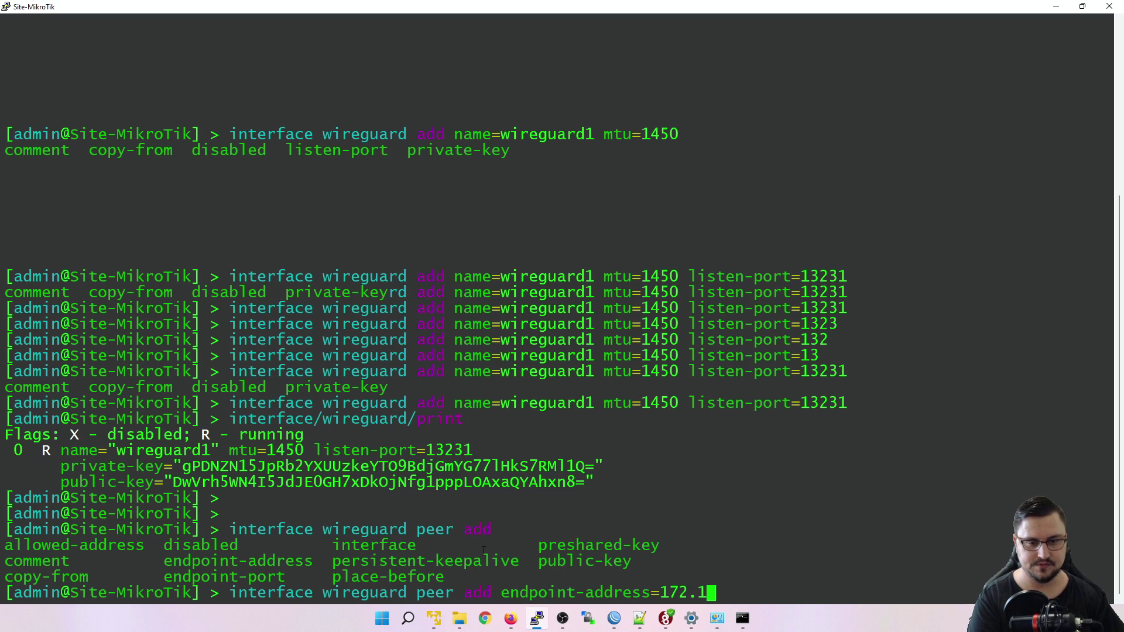
pyautogui.write('6.0.1')
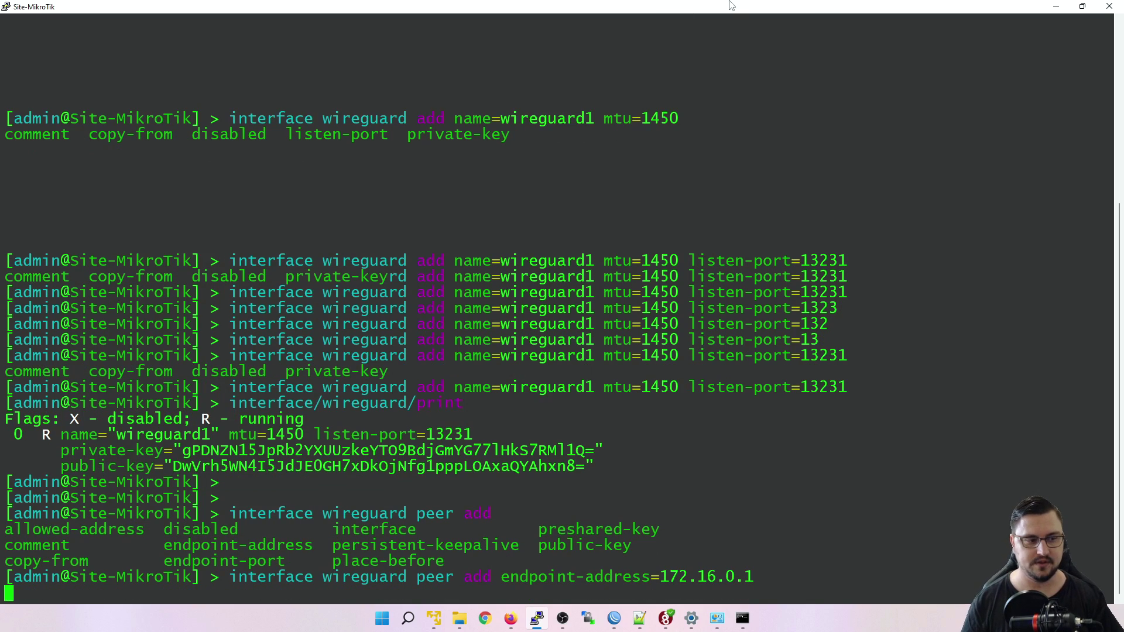
pyautogui.moveTo(861, 7); pyautogui.dragTo(838, 397)
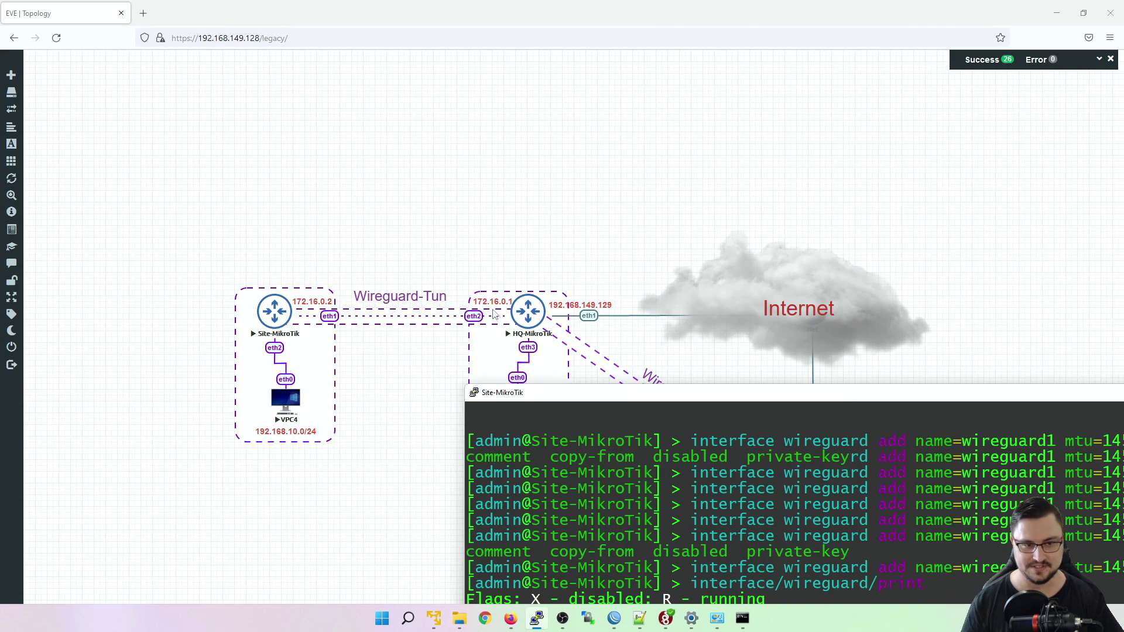
pyautogui.moveTo(574, 393); pyautogui.dragTo(378, 83)
pyautogui.doubleClick(376, 86)
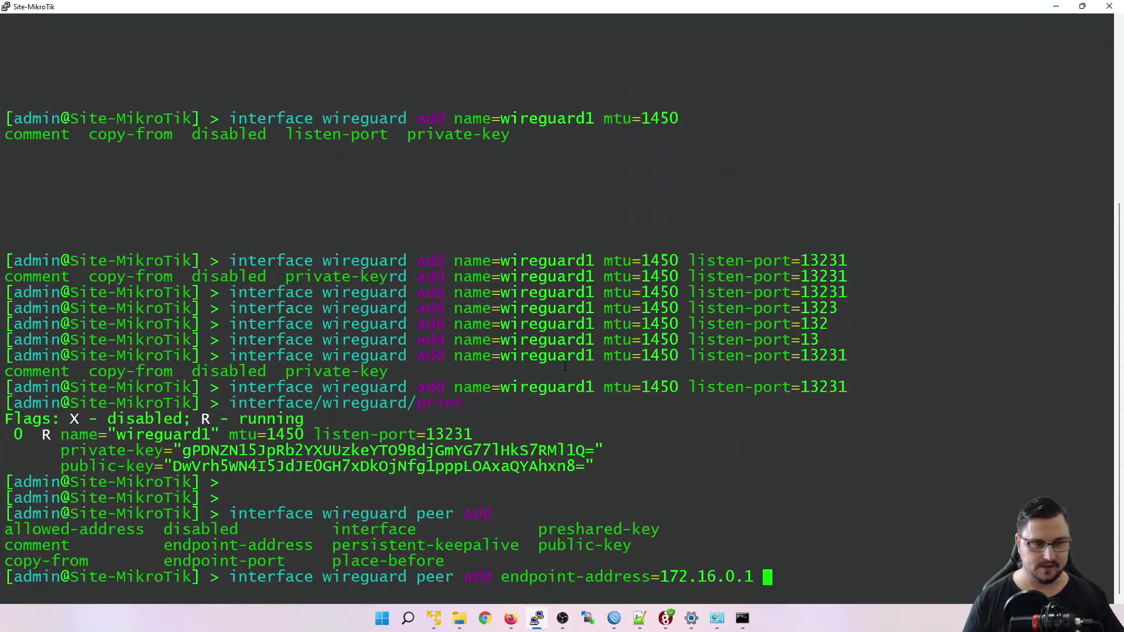
# Add endpoint-port=13231 and allowed-address=192.168.100.0/24,10.255.255.0/24 to the peer command
pyautogui.write('end')
pyautogui.press('Tab')
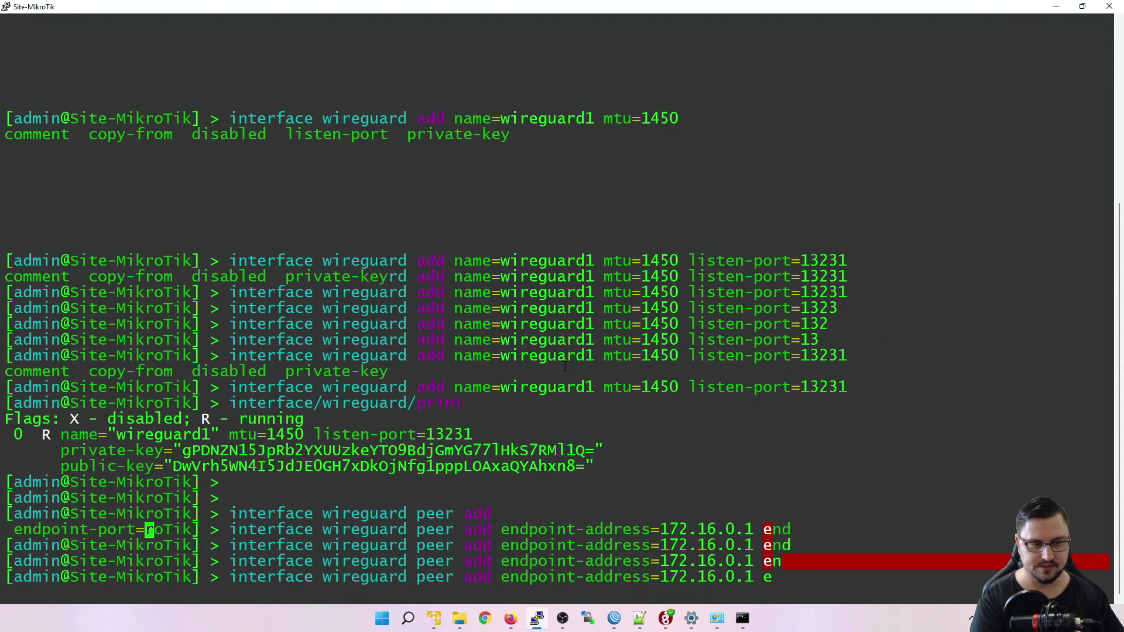
pyautogui.write('13231')
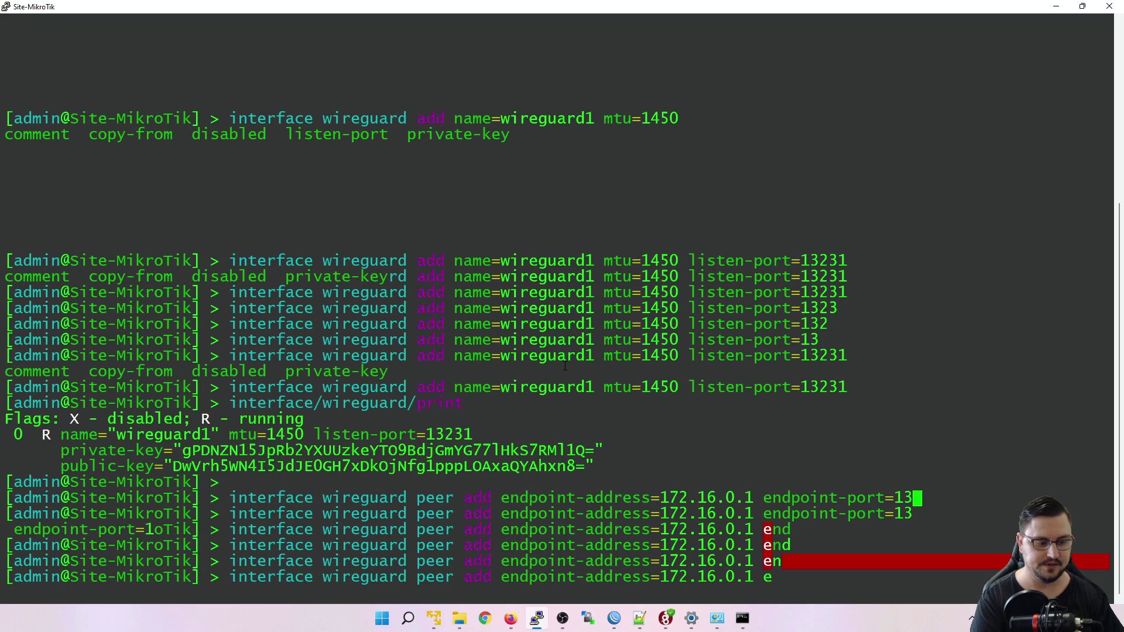
pyautogui.press('Tab')
pyautogui.press('Tab')
pyautogui.press('Tab')
pyautogui.press('Tab')
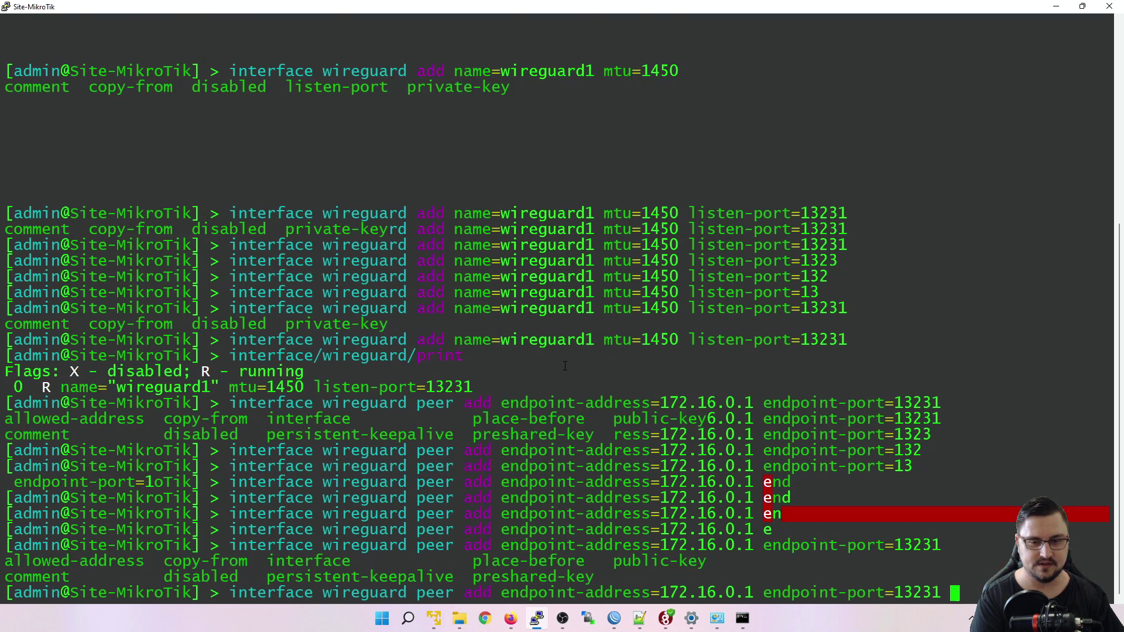
pyautogui.press('Tab')
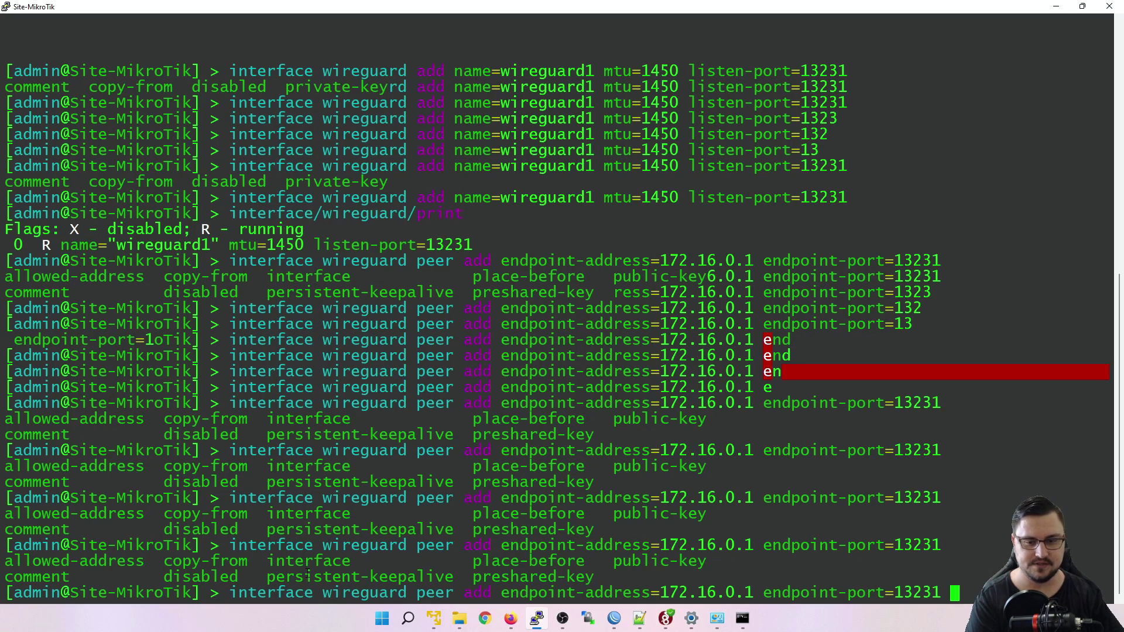
pyautogui.write('ad')
pyautogui.write('ll')
pyautogui.press('Tab')
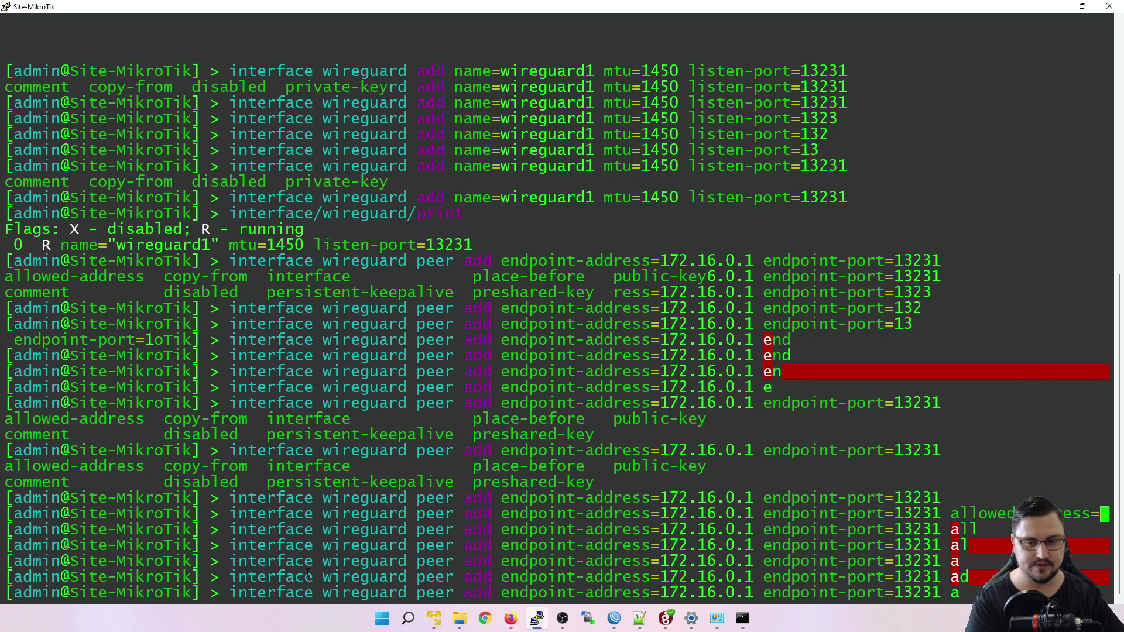
pyautogui.write('192.')
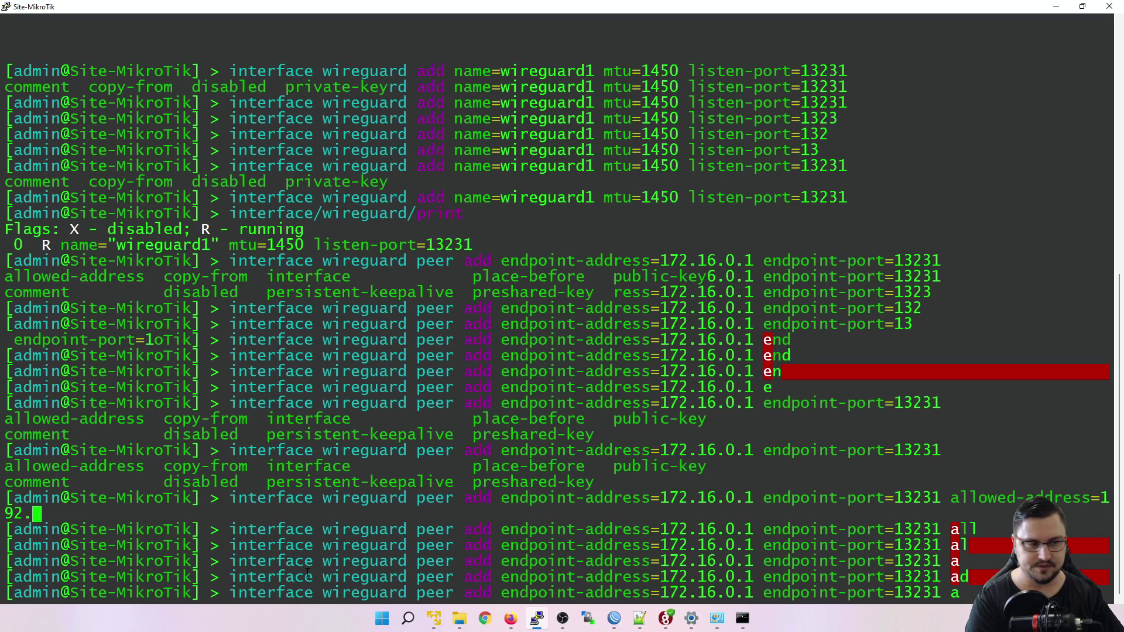
pyautogui.write('168.100.0/24')
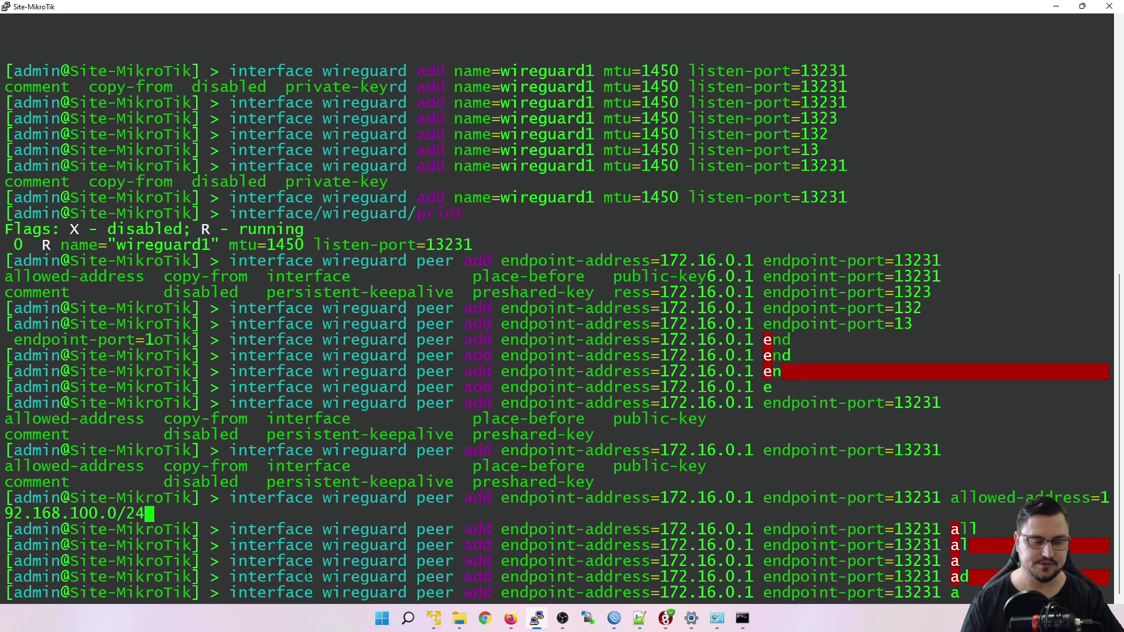
pyautogui.hotkey('alt', 'Tab')
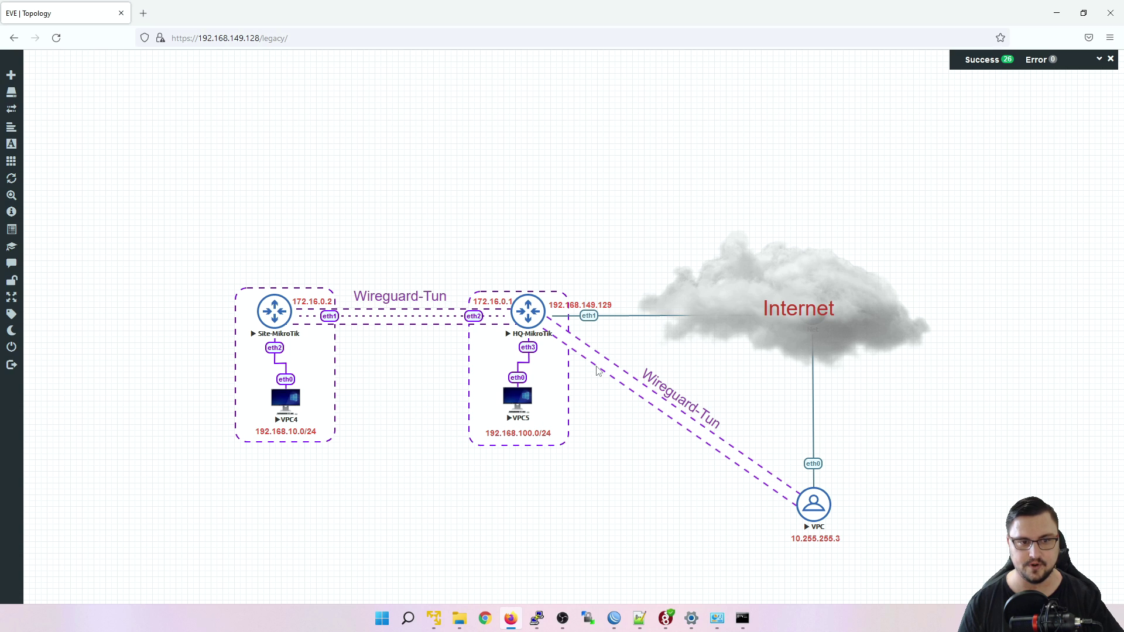
pyautogui.hotkey('alt', 'Tab')
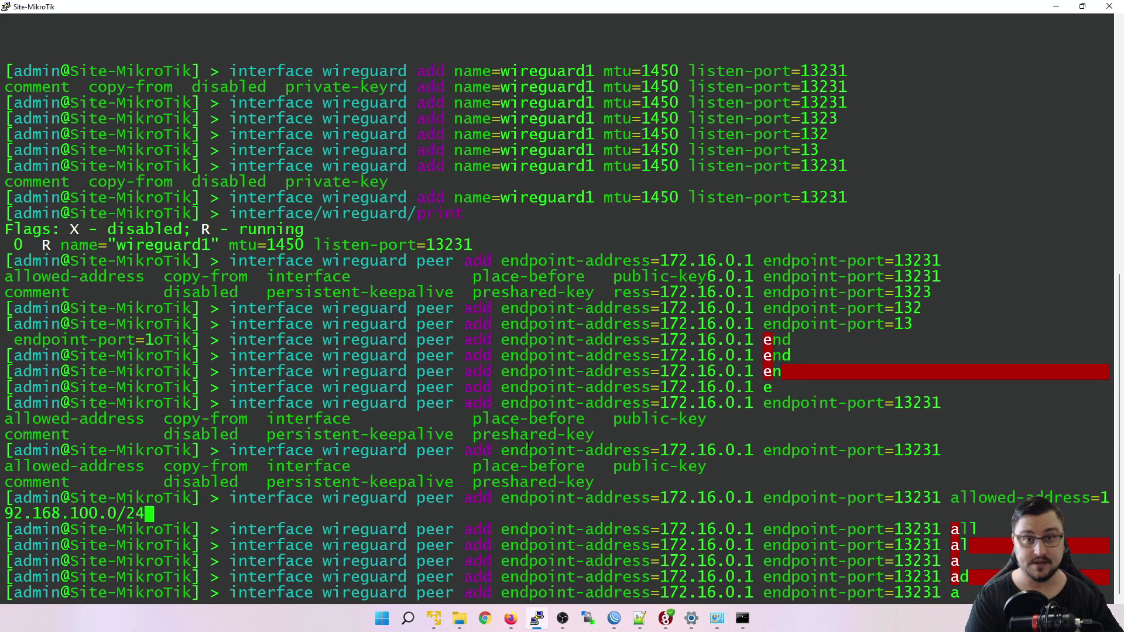
pyautogui.write(',')
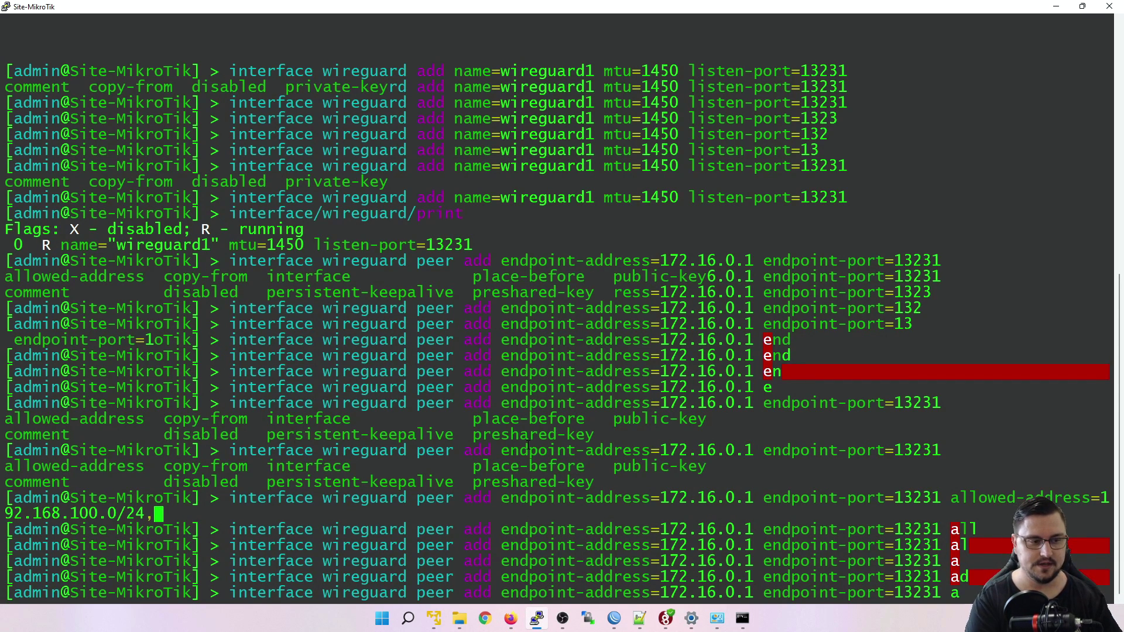
pyautogui.write('10.255.255')
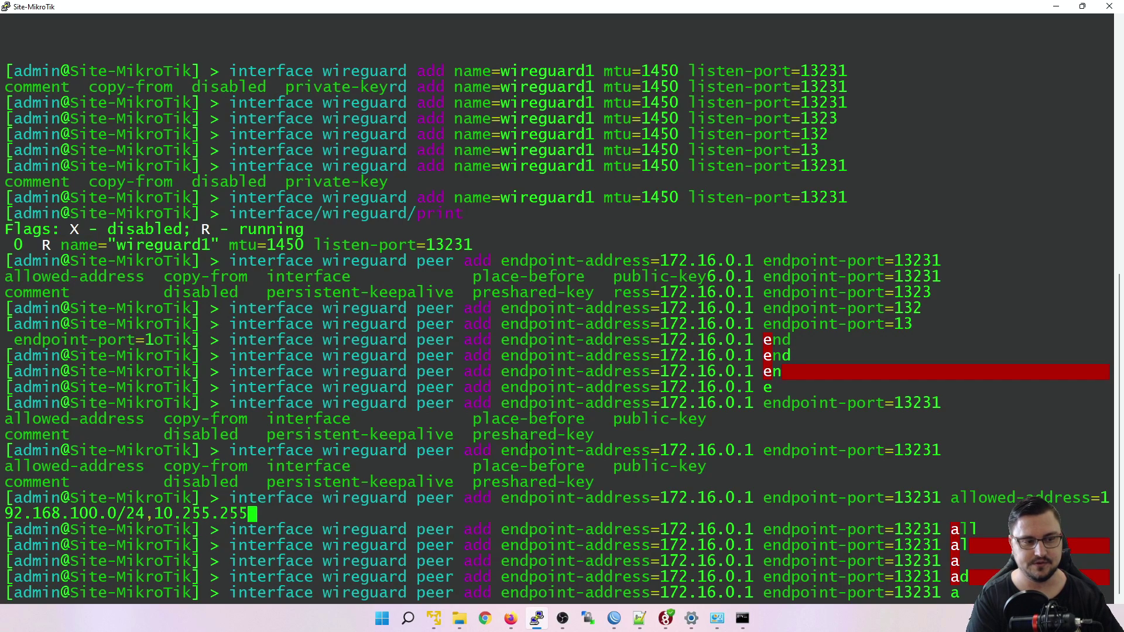
pyautogui.write('.0/24')
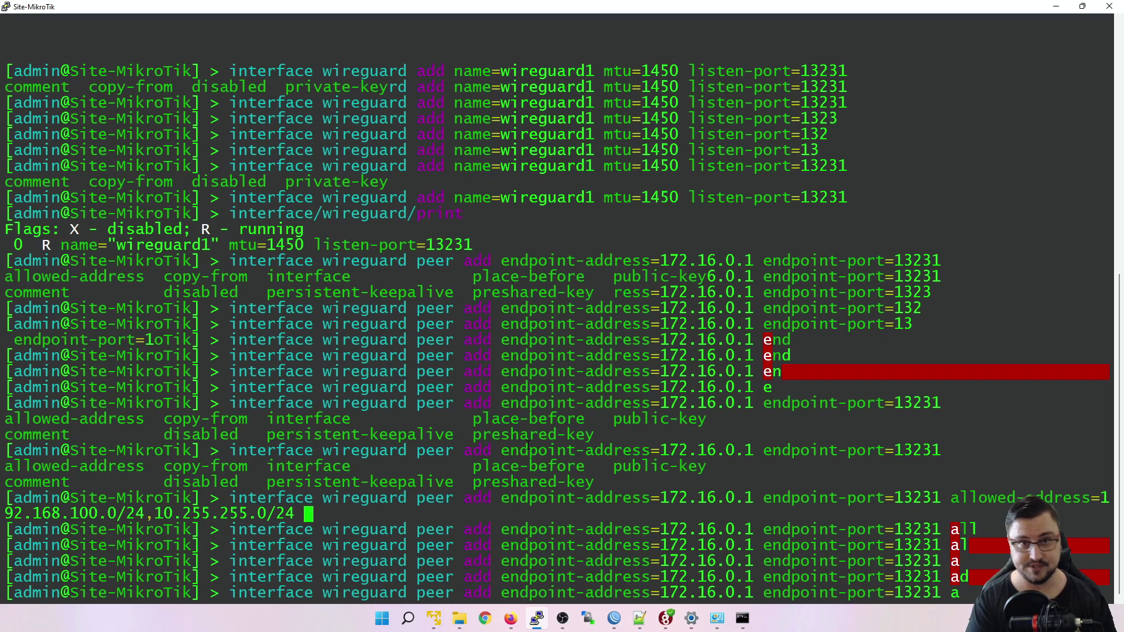
# Add interface=wireguard1 and an empty public-key="" to the peer command
pyautogui.press('Tab')
pyautogui.press('Tab')
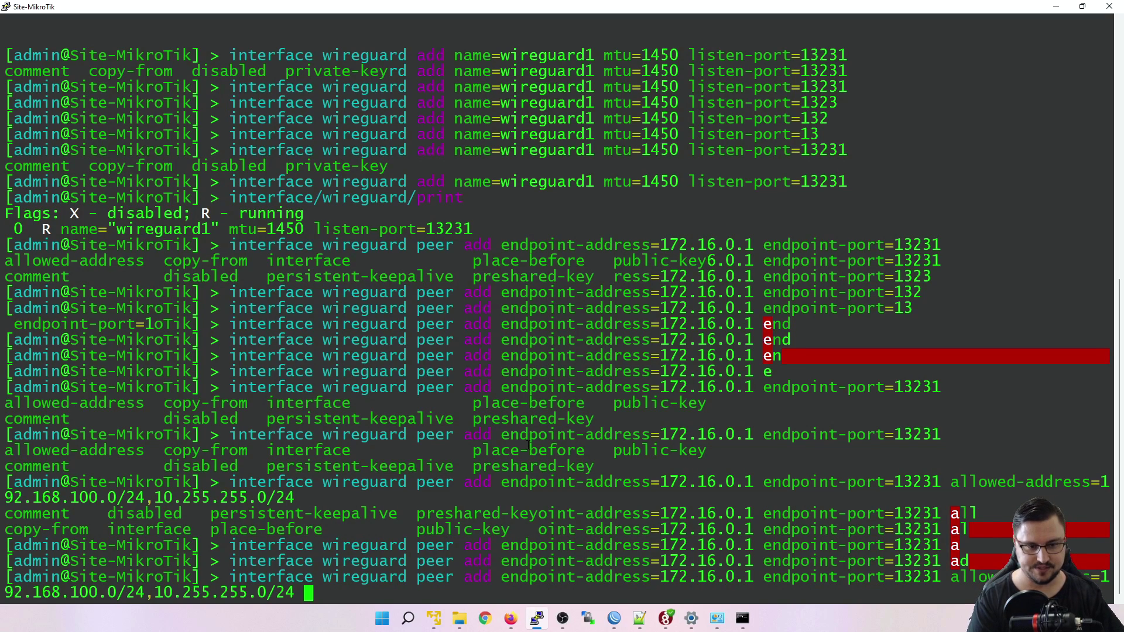
pyautogui.write('inter')
pyautogui.press('Tab')
pyautogui.press('Tab')
pyautogui.press('Tab')
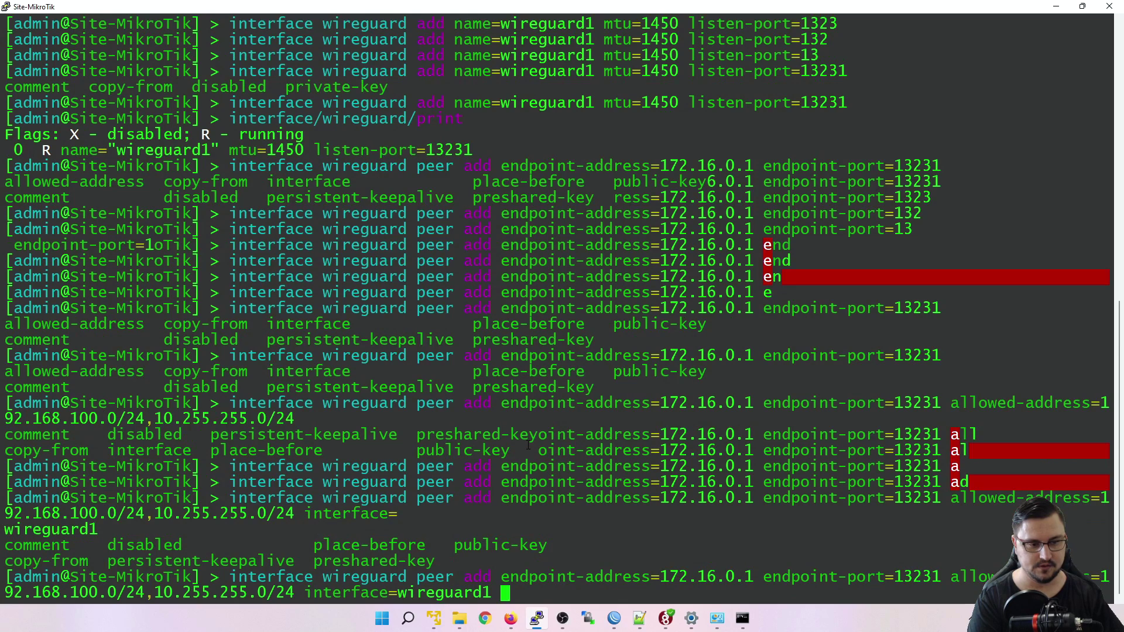
pyautogui.press('Tab')
pyautogui.press('Tab')
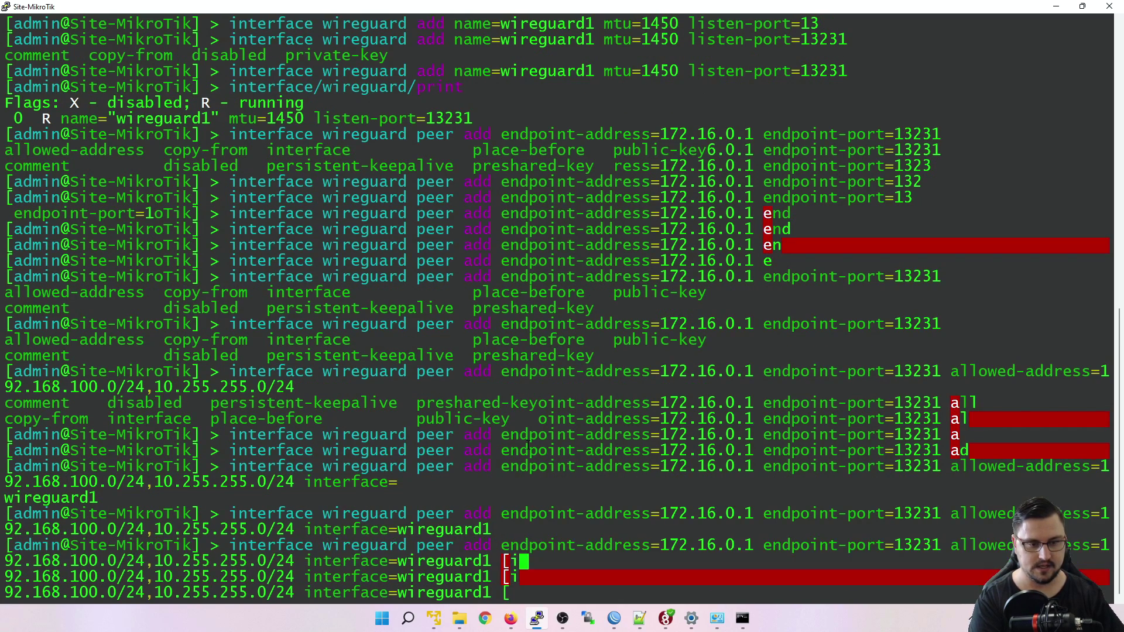
pyautogui.write('pub')
pyautogui.press('Tab')
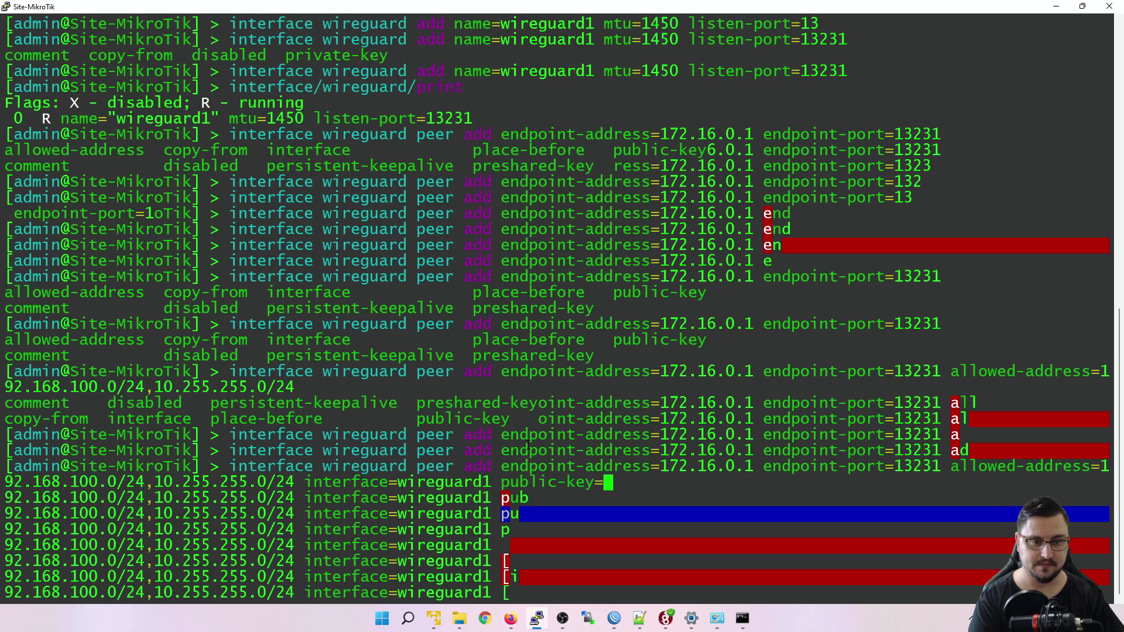
pyautogui.write('""')
pyautogui.press('Left')
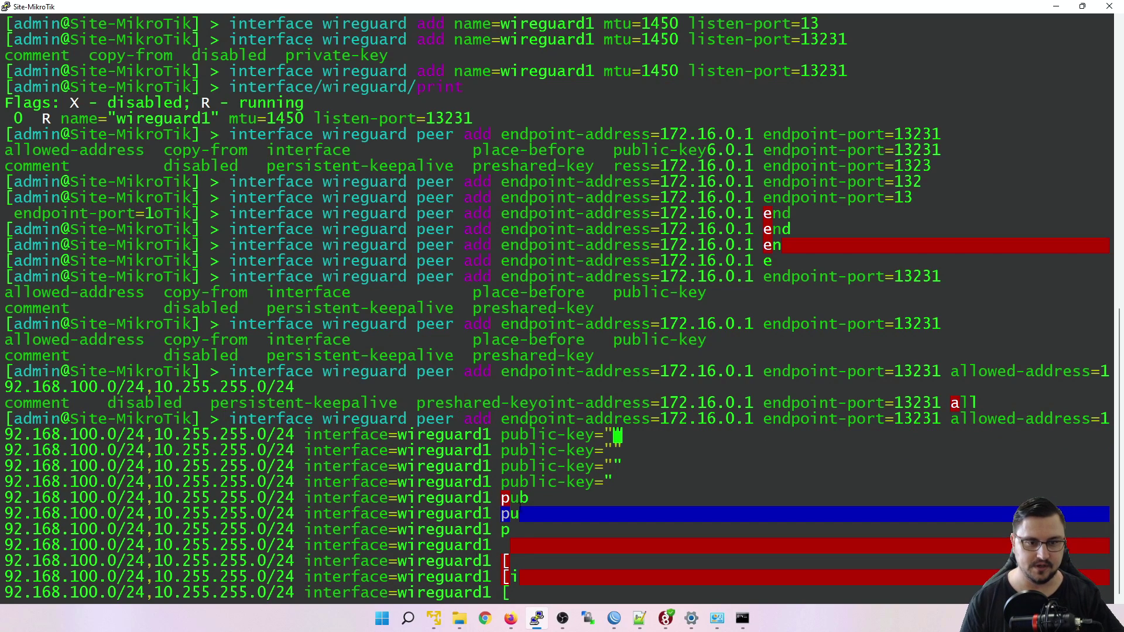
pyautogui.hotkey('alt', 'Tab')
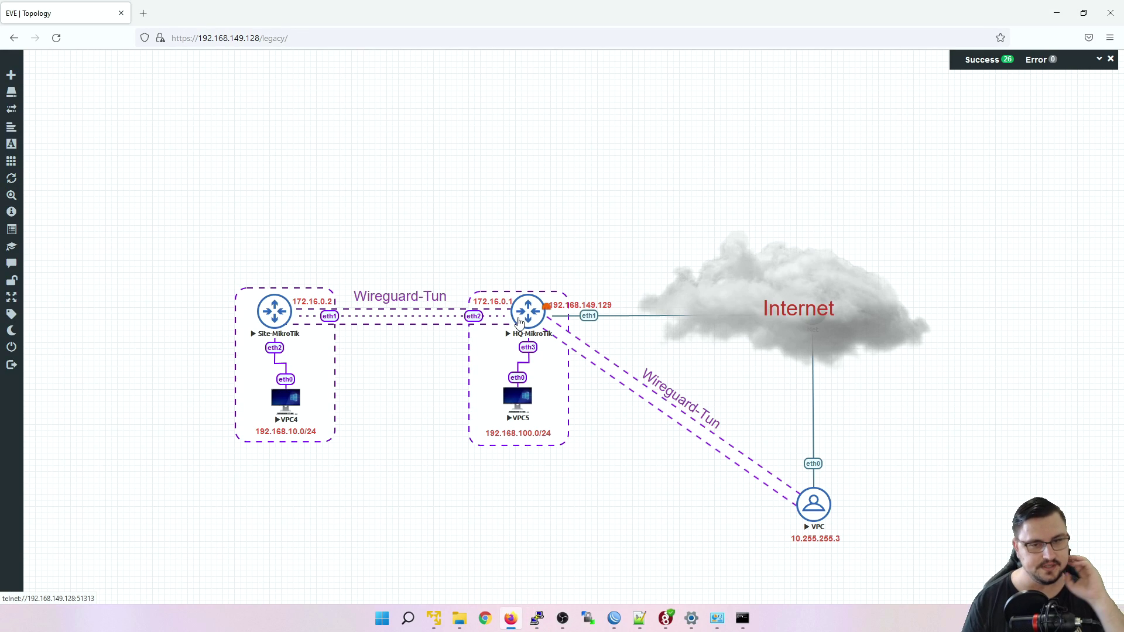
# Copy HQ wireguard1's public key in WinBox and paste it into the Site peer's public-key value
pyautogui.click(614, 618)
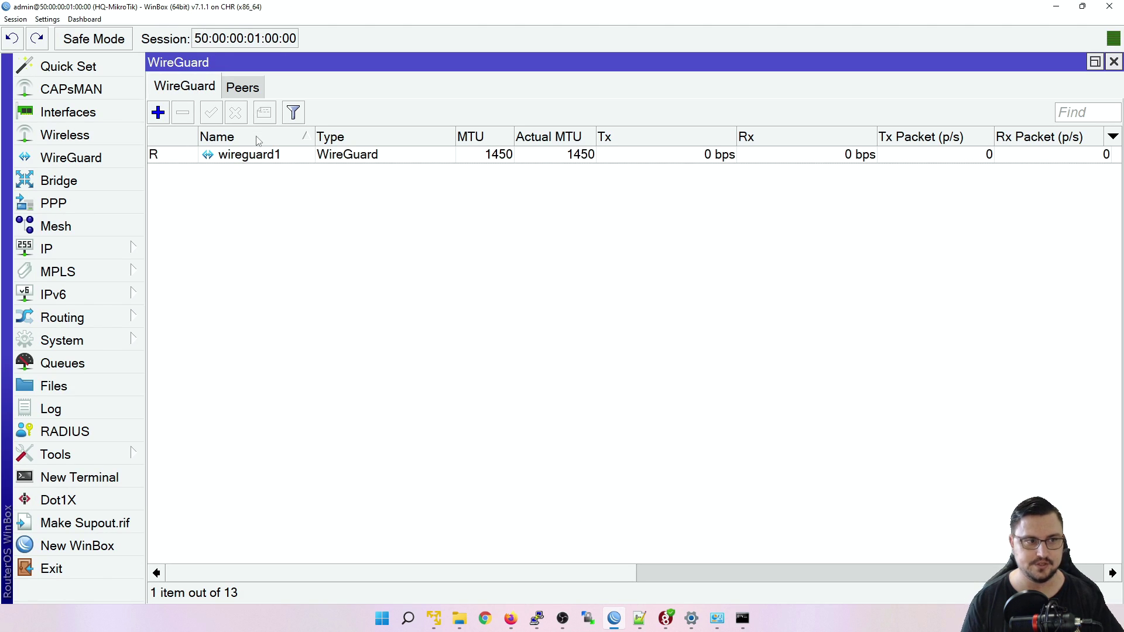
pyautogui.doubleClick(252, 156)
pyautogui.tripleClick(807, 376)
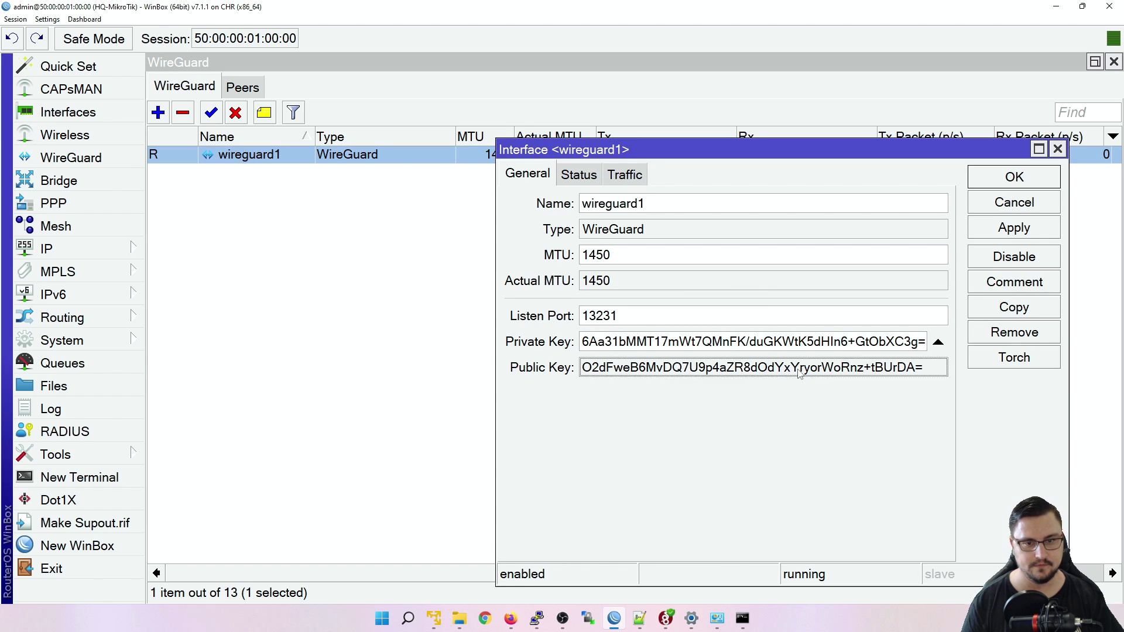
pyautogui.rightClick(800, 375)
pyautogui.click(827, 377)
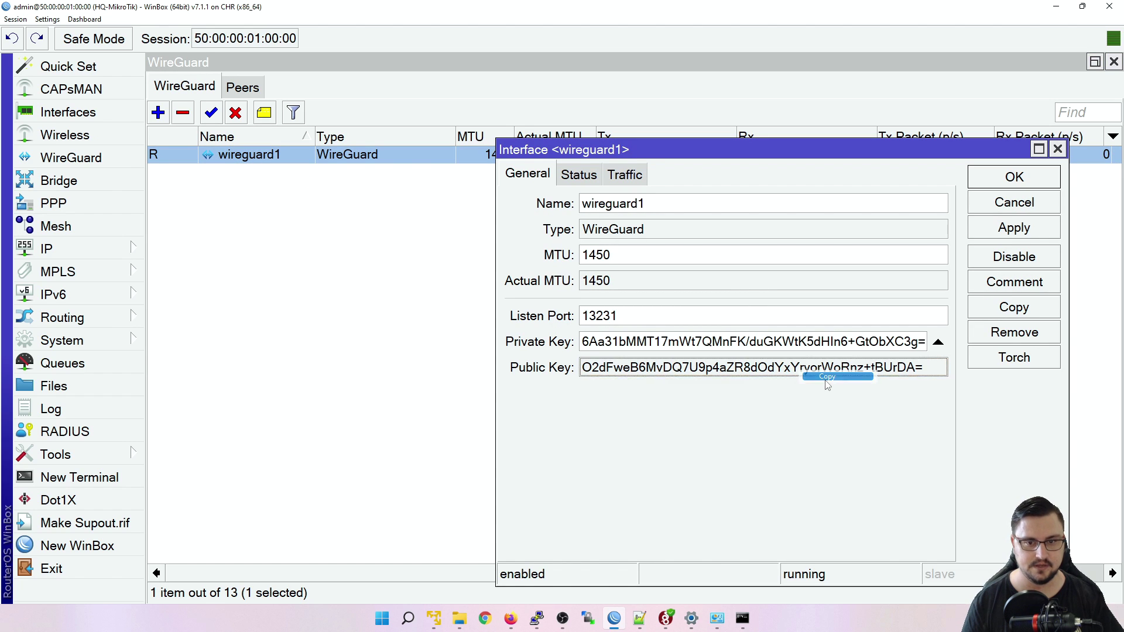
pyautogui.click(1057, 149)
pyautogui.hotkey('alt', 'Tab')
pyautogui.hotkey('alt', 'Tab')
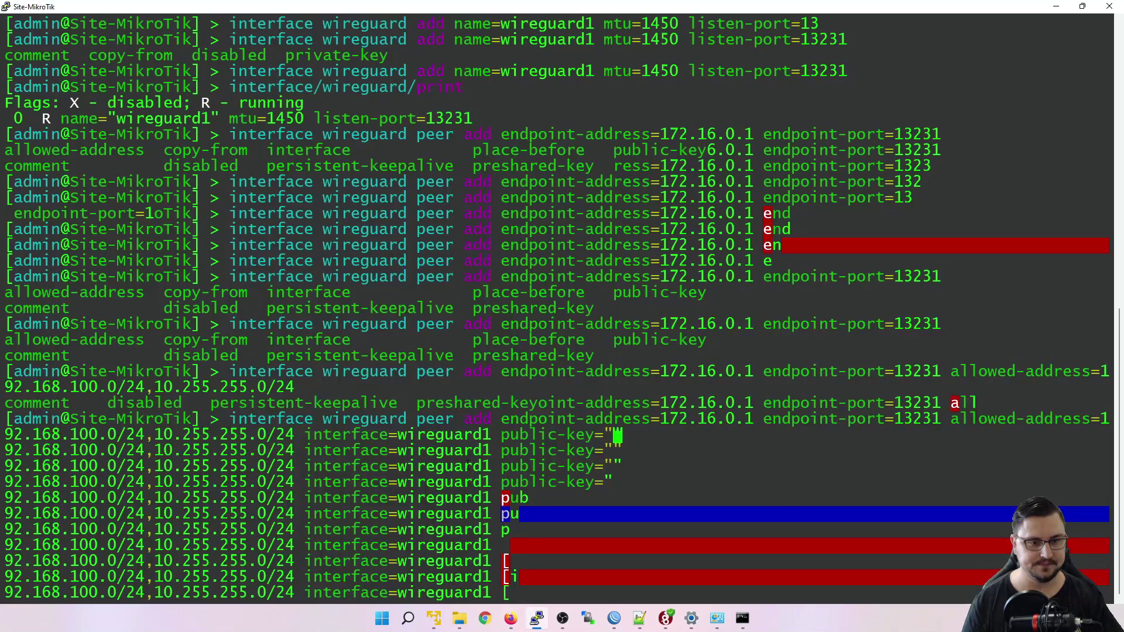
pyautogui.rightClick(497, 489)
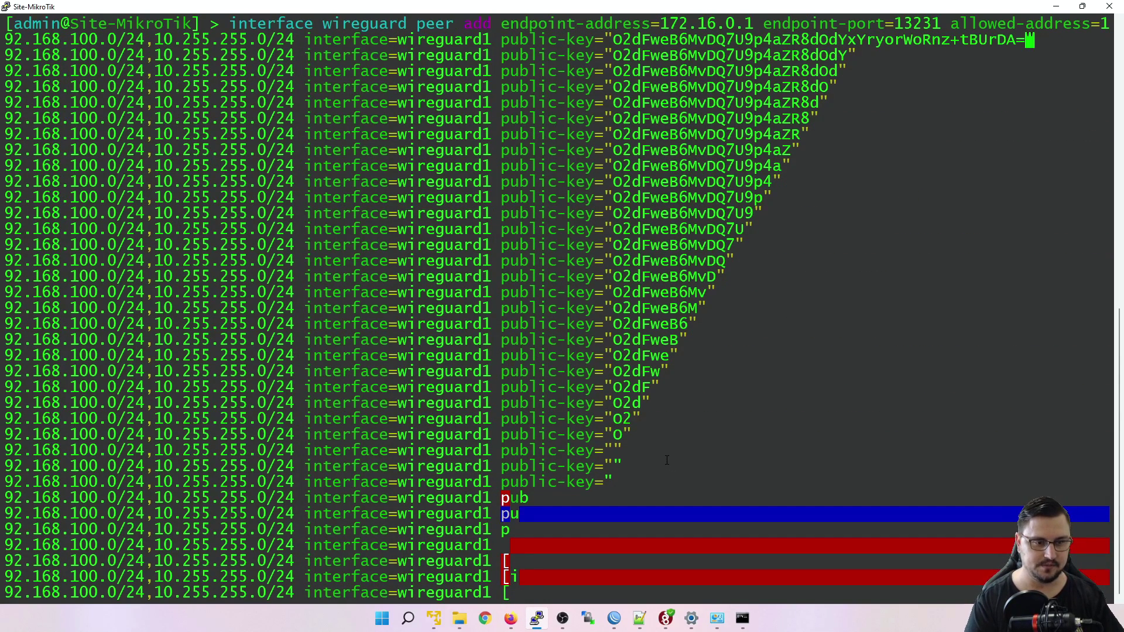
# Run the Site peer add command, then list peers with 'interface wireguard peers print'
pyautogui.press('Return')
pyautogui.press('Return')
pyautogui.press('Return')
pyautogui.press('Return')
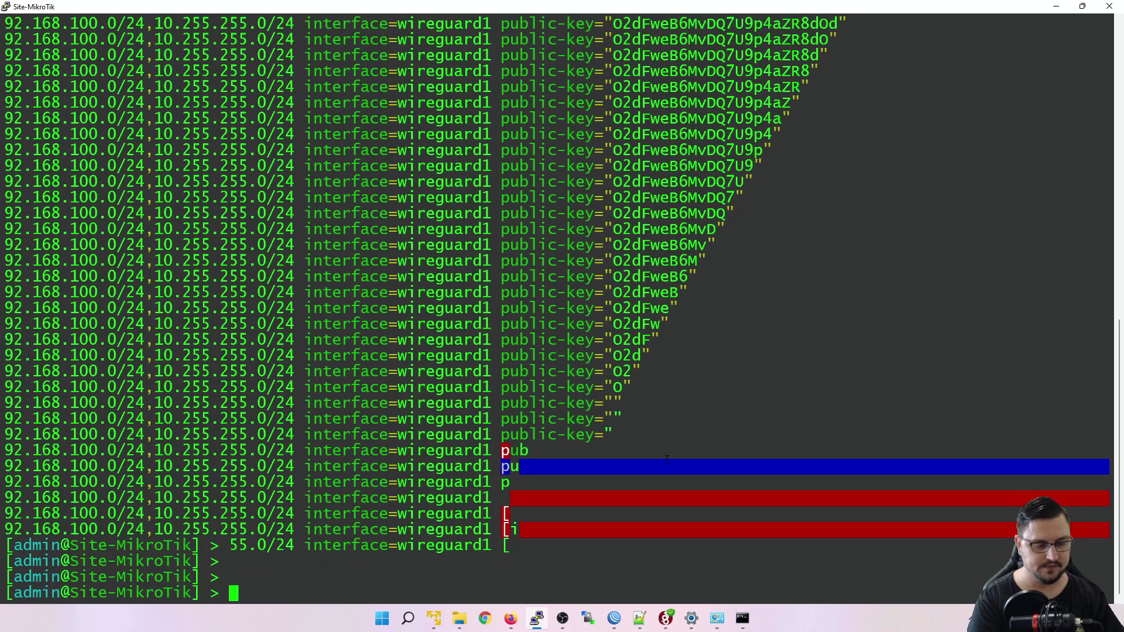
pyautogui.write('interface/')
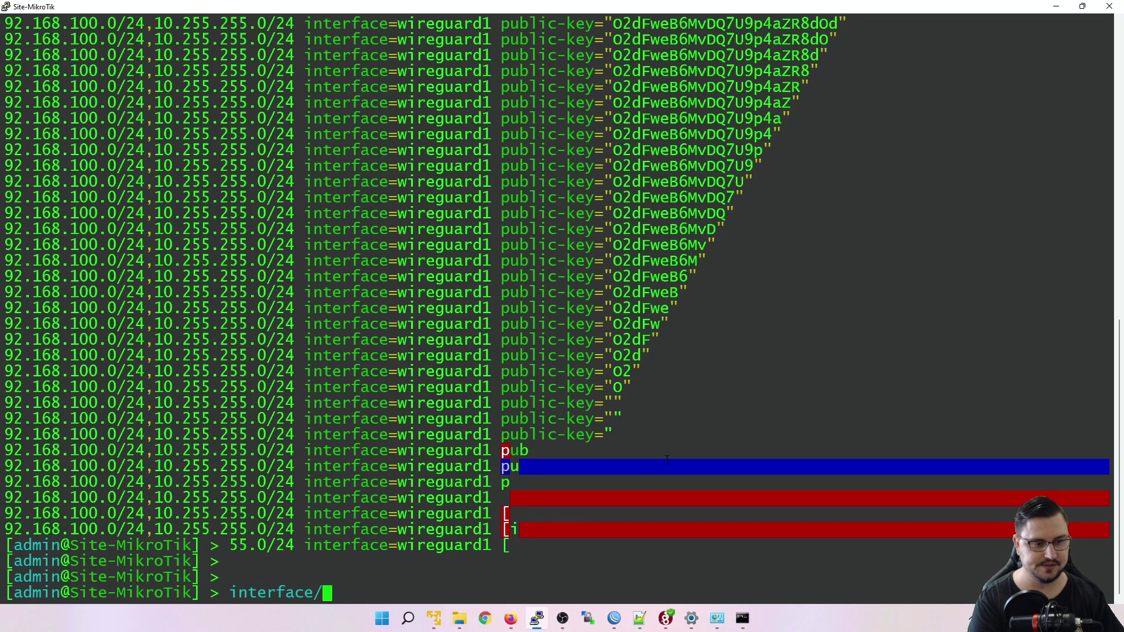
pyautogui.press('BackSpace')
pyautogui.write('wire')
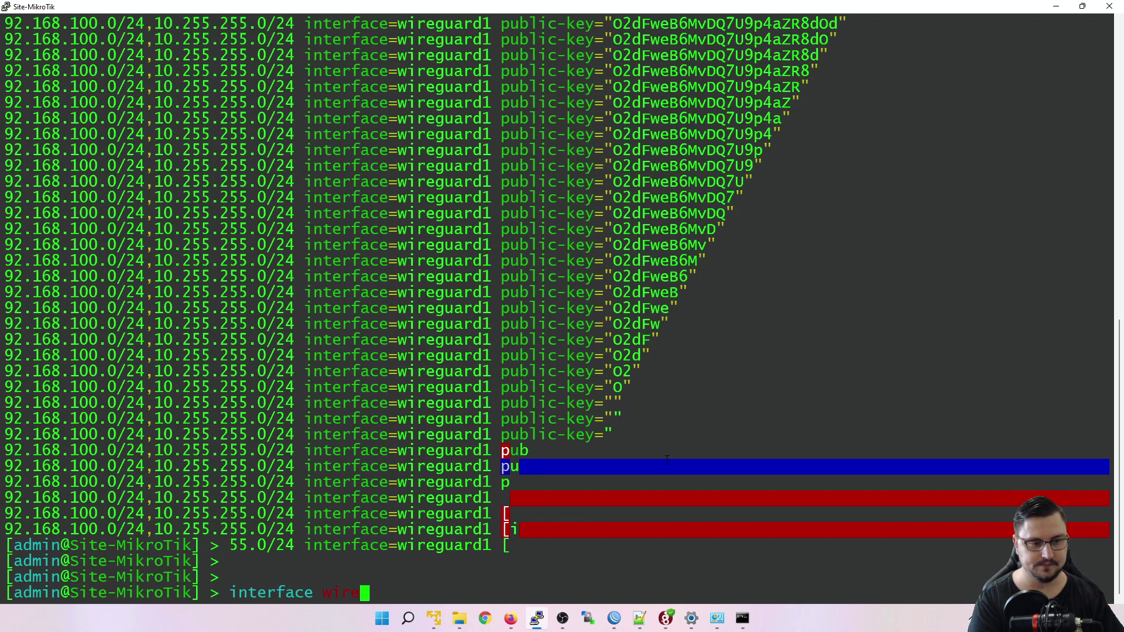
pyautogui.press('Tab')
pyautogui.write('peers/')
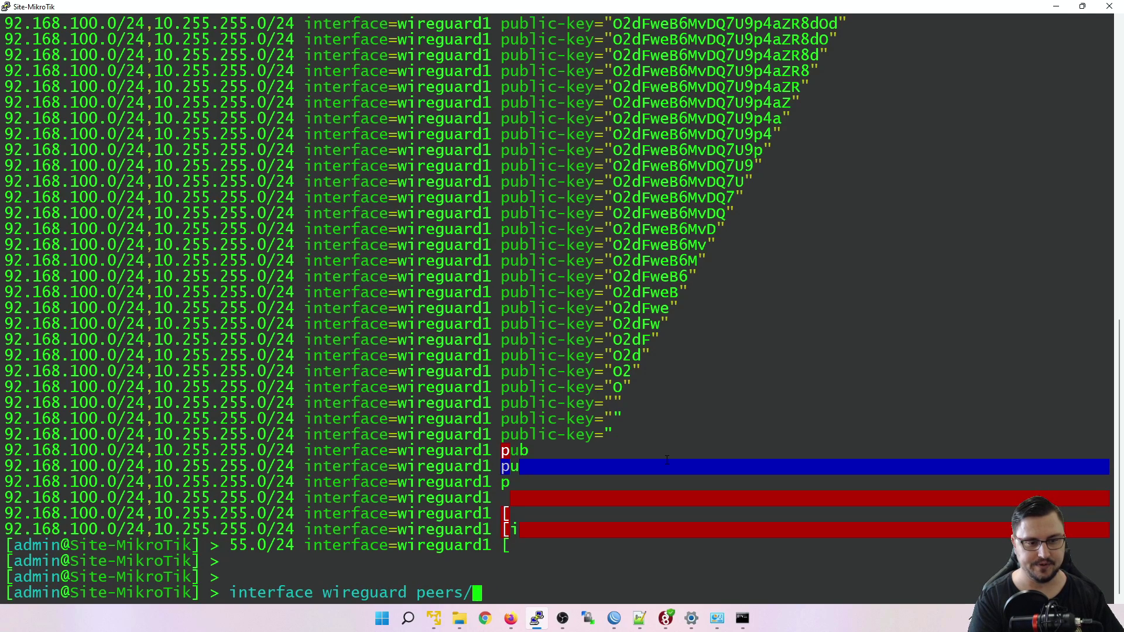
pyautogui.press('BackSpace')
pyautogui.write('print')
pyautogui.press('Return')
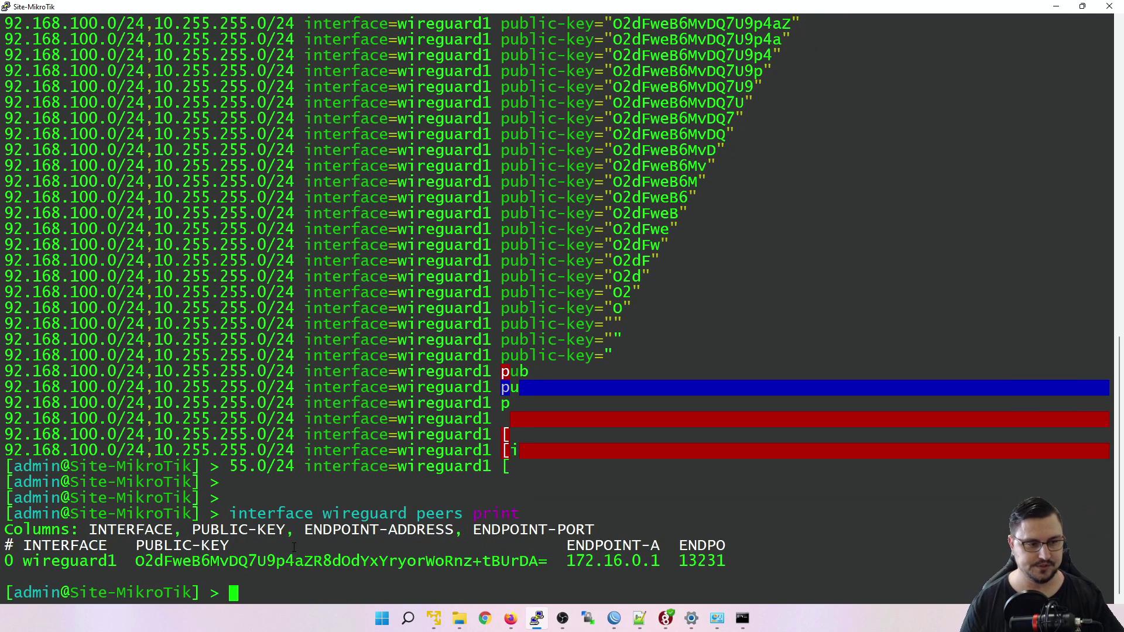
# Run 'interface wireguard peers export' and review the exported peer configuration lines
pyautogui.press('Up')
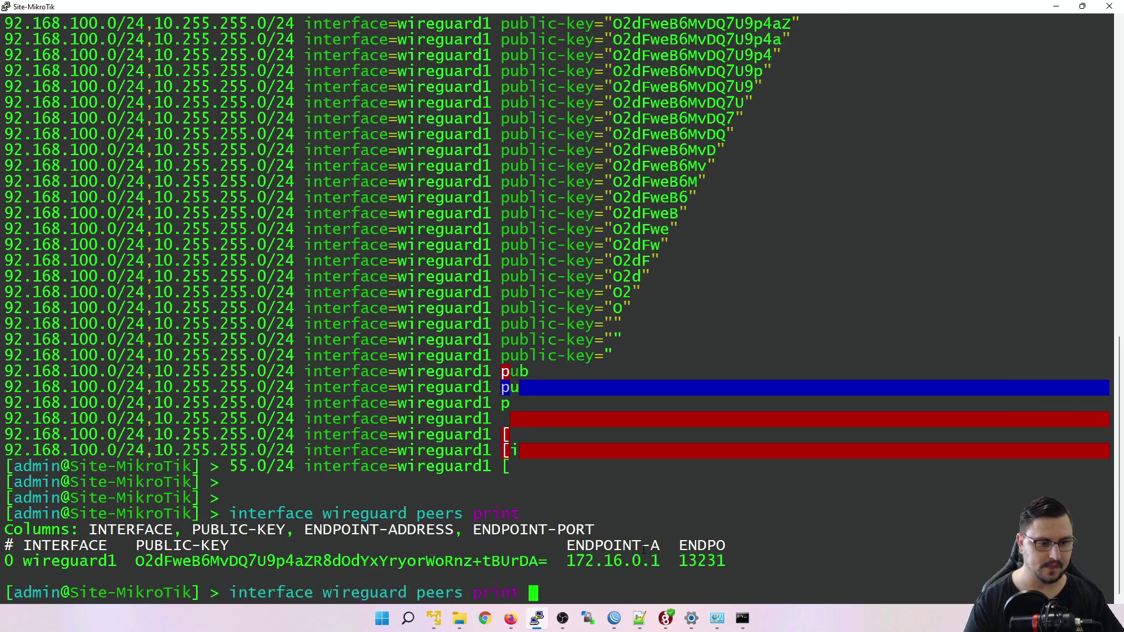
pyautogui.press('BackSpace')
pyautogui.press('BackSpace')
pyautogui.press('BackSpace')
pyautogui.press('BackSpace')
pyautogui.press('BackSpace')
pyautogui.press('BackSpace')
pyautogui.write('export')
pyautogui.press('Return')
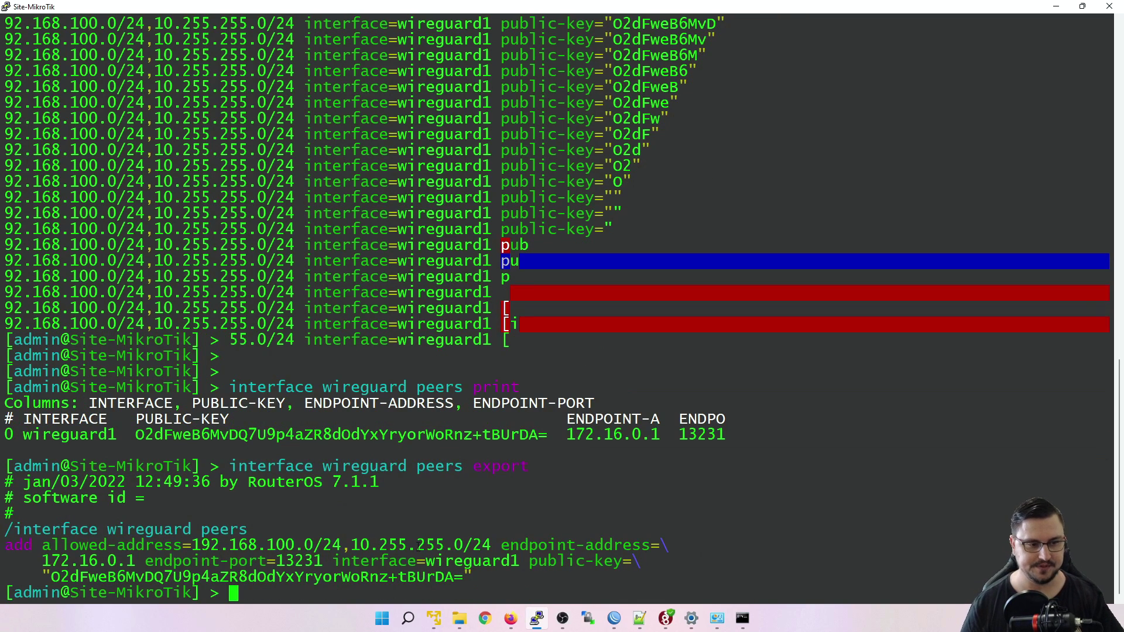
pyautogui.moveTo(925, 595); pyautogui.dragTo(186, 530)
pyautogui.click(307, 559)
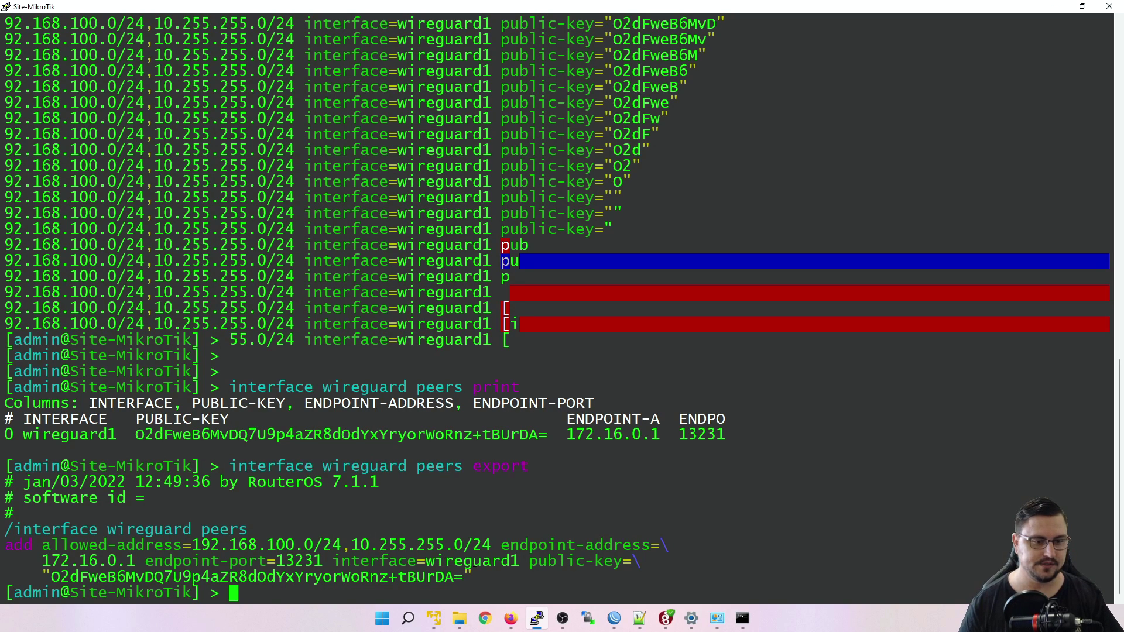
pyautogui.moveTo(487, 561); pyautogui.dragTo(185, 498)
pyautogui.hotkey('alt', 'Tab')
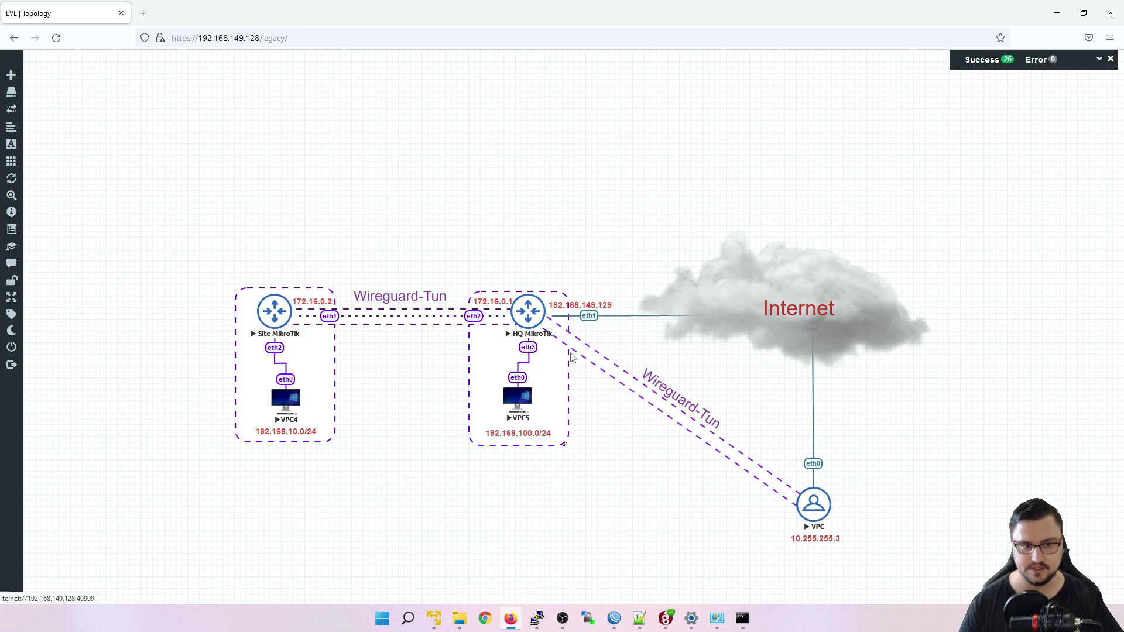
pyautogui.hotkey('alt', 'Tab')
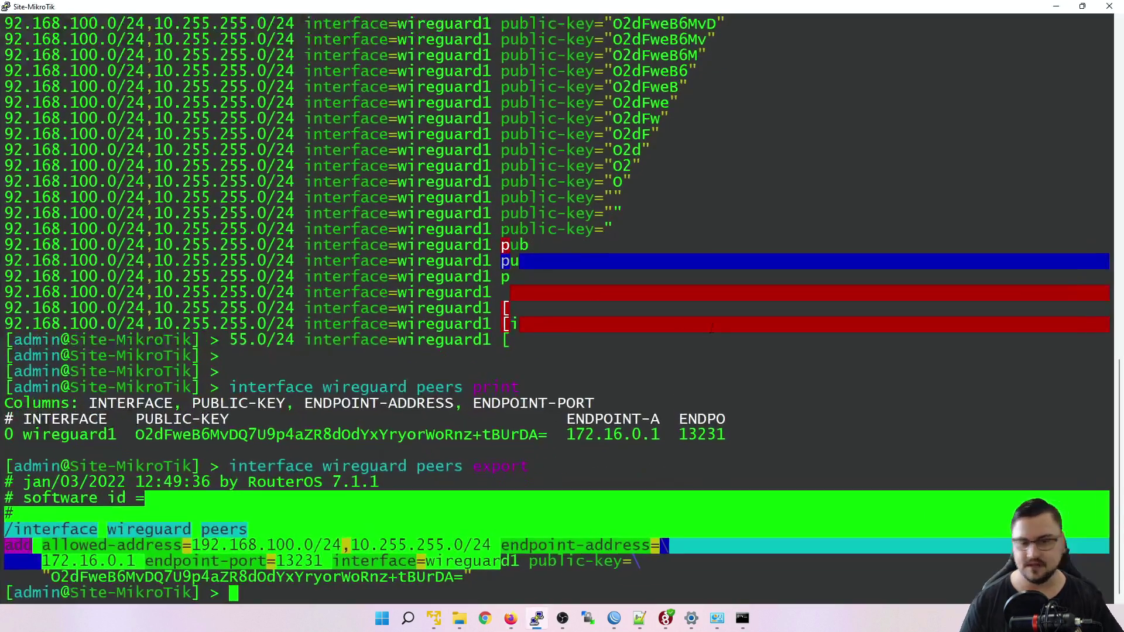
pyautogui.click(699, 329)
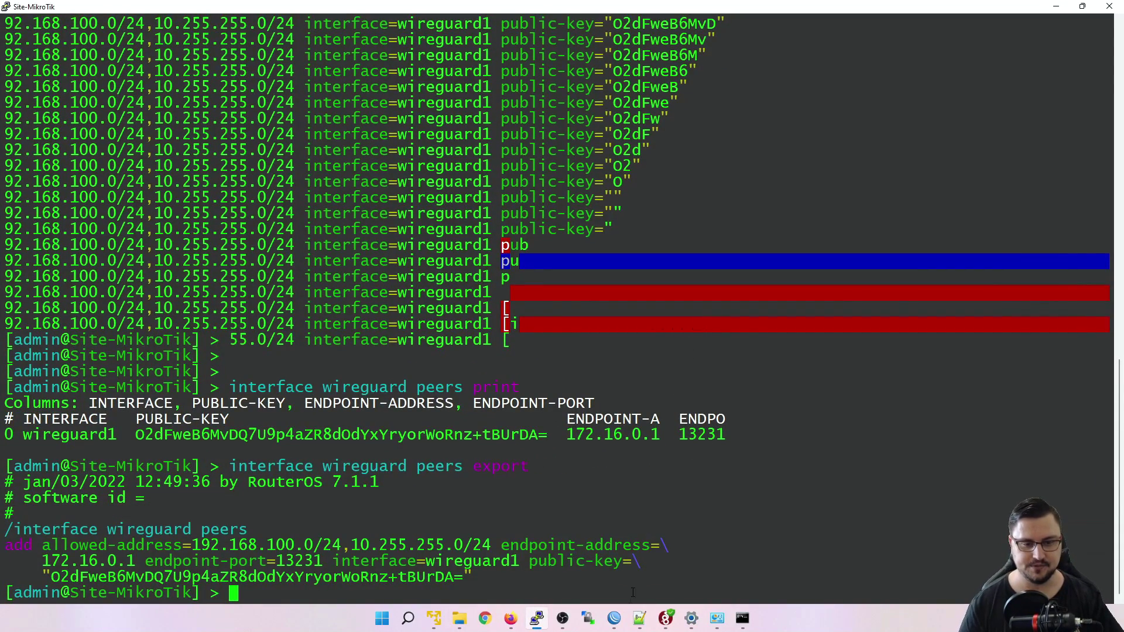
# Start a new WireGuard peer on HQ-MikroTik in WinBox with interface wireguard1
pyautogui.click(614, 618)
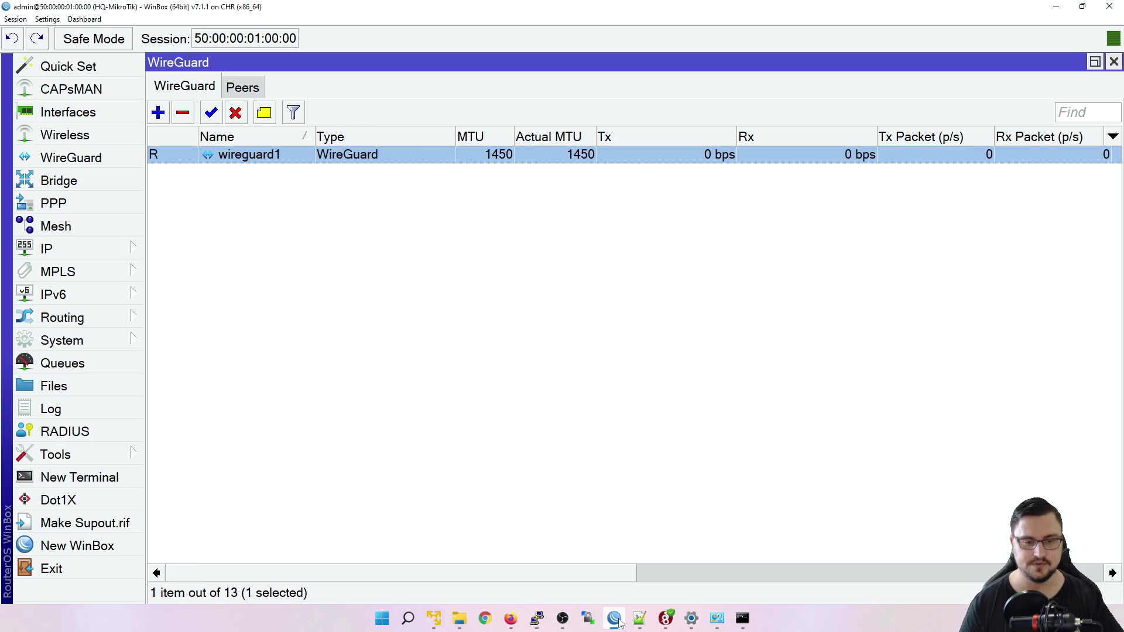
pyautogui.click(258, 89)
pyautogui.click(158, 113)
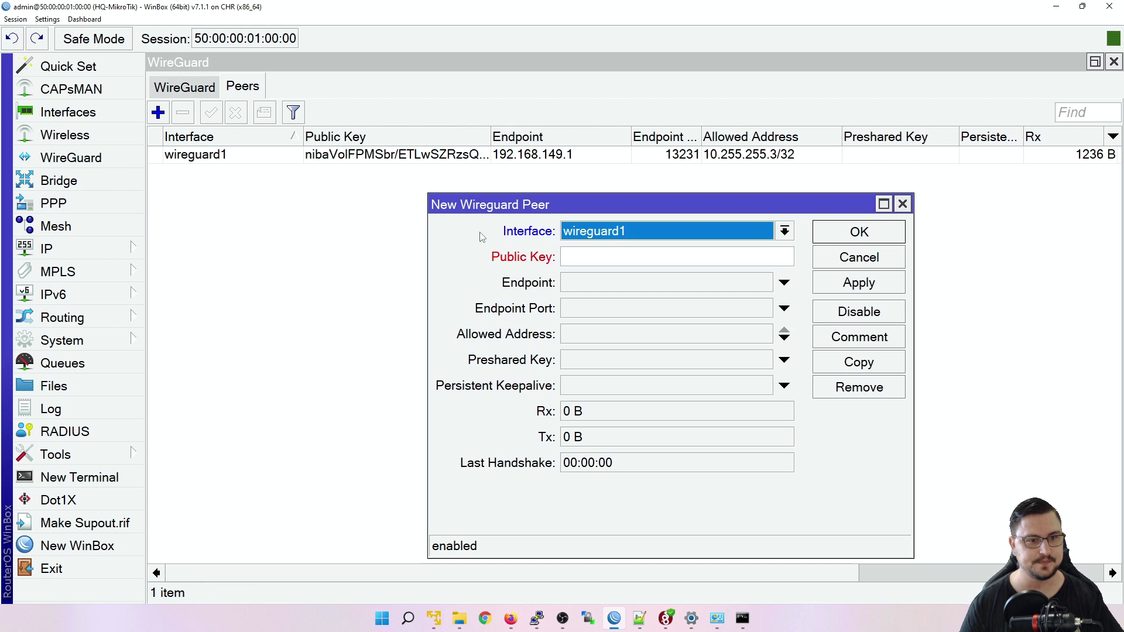
pyautogui.click(627, 237)
pyautogui.click(617, 241)
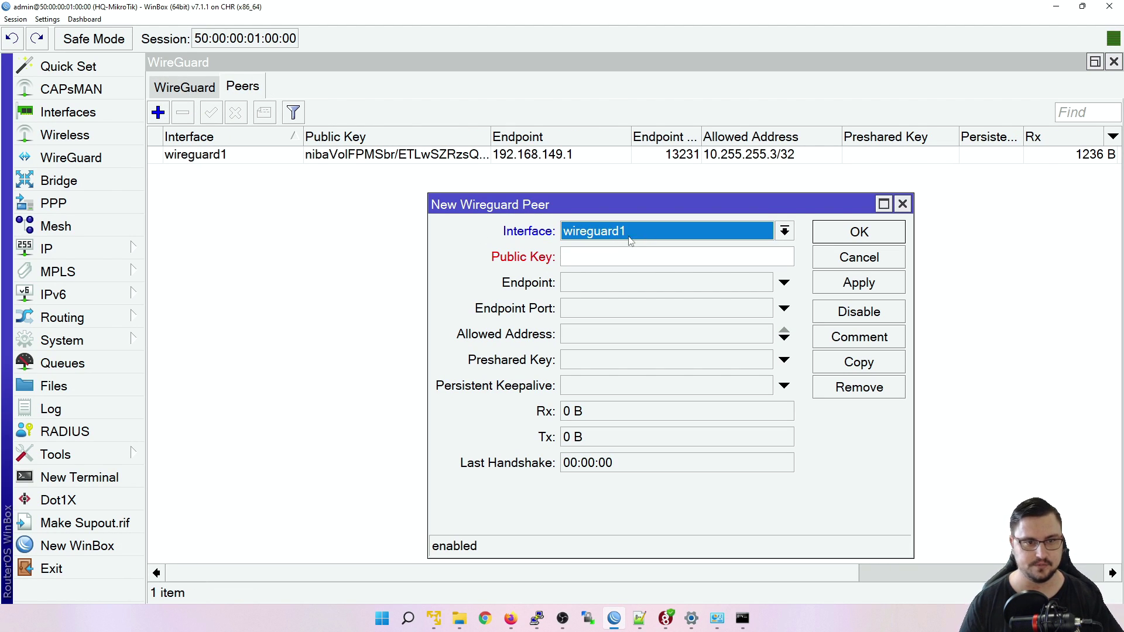
# Print the Site router's wireguard1 details and copy its public key for HQ's new peer
pyautogui.click(618, 255)
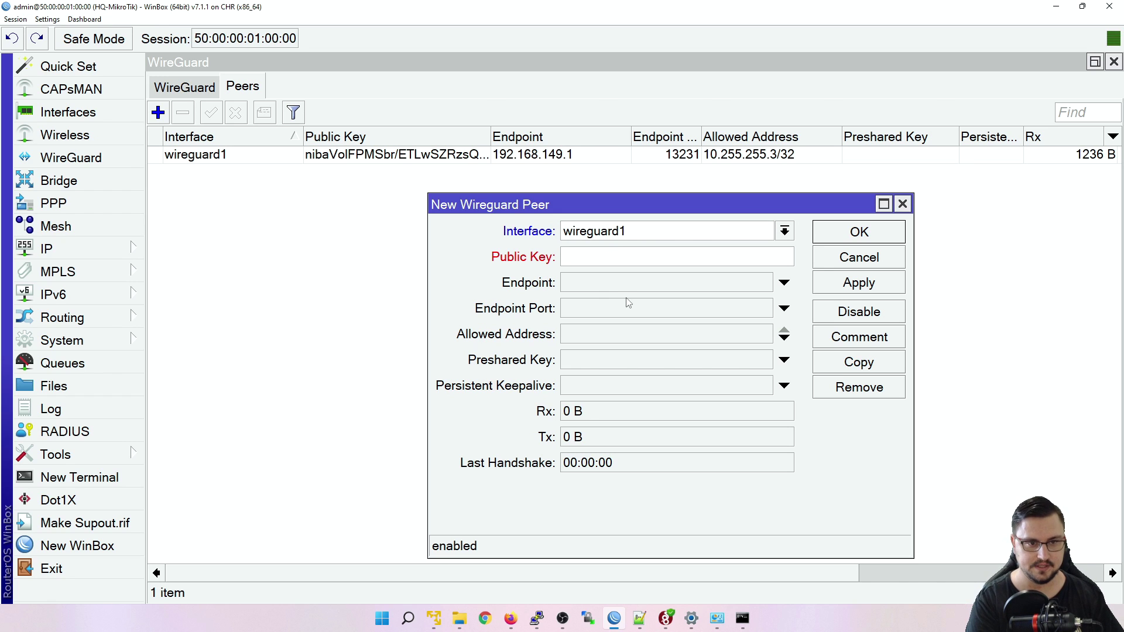
pyautogui.hotkey('alt', 'Tab')
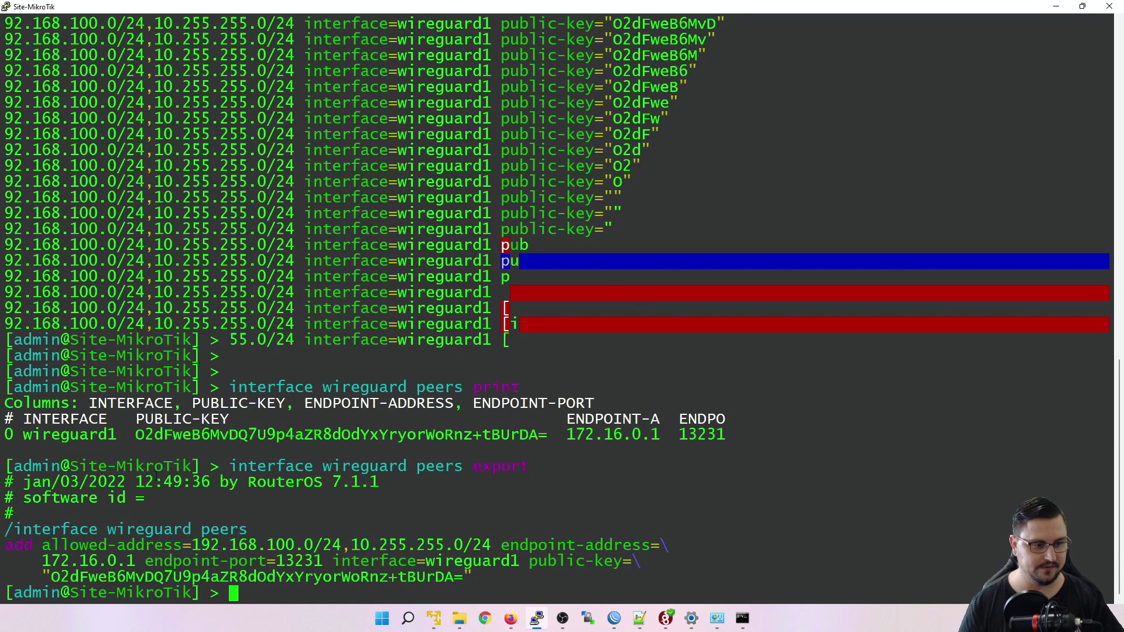
pyautogui.write('interface/')
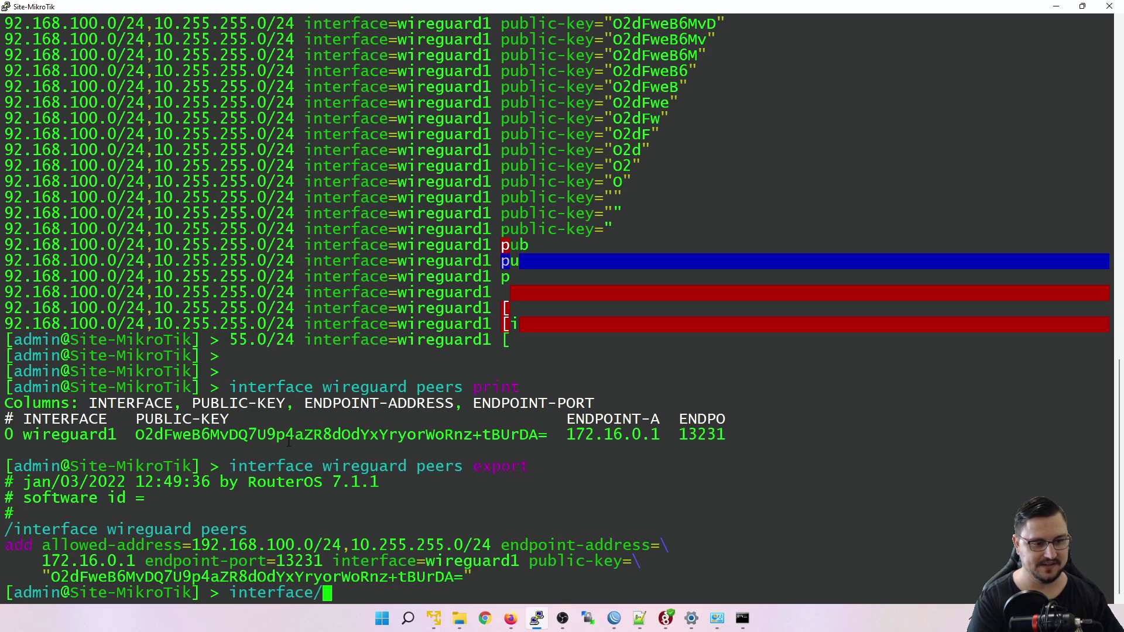
pyautogui.write('wireguard/print')
pyautogui.press('Return')
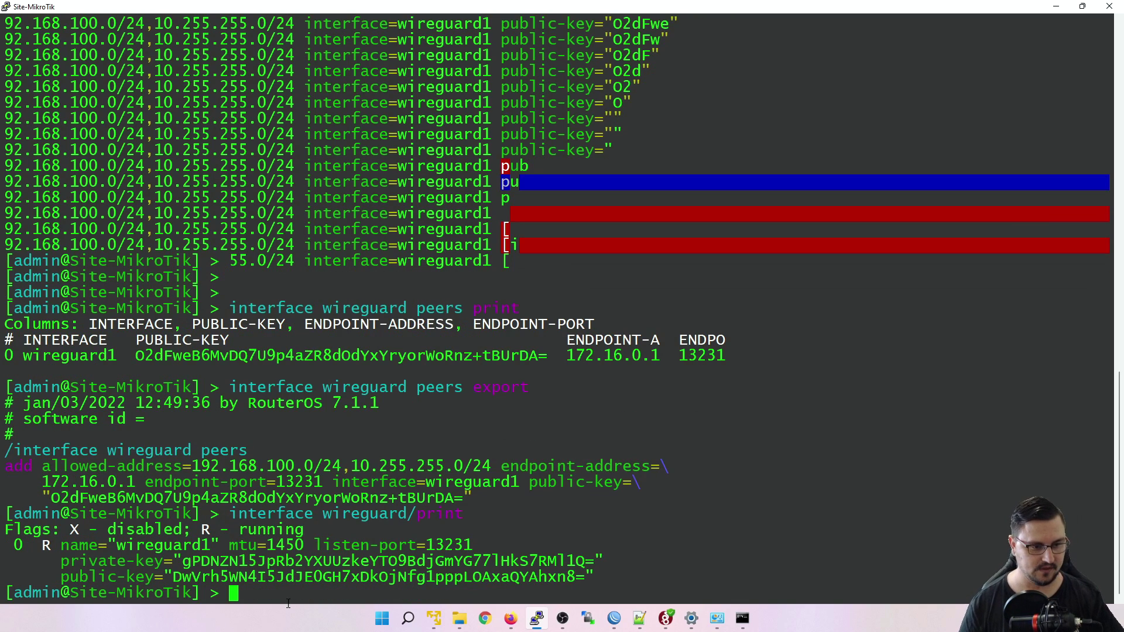
pyautogui.doubleClick(316, 580)
pyautogui.hotkey('alt', 'Tab')
pyautogui.hotkey('alt', 'Tab')
pyautogui.click(323, 582)
pyautogui.moveTo(585, 579); pyautogui.dragTo(164, 578)
pyautogui.hotkey('ctrl', 'c')
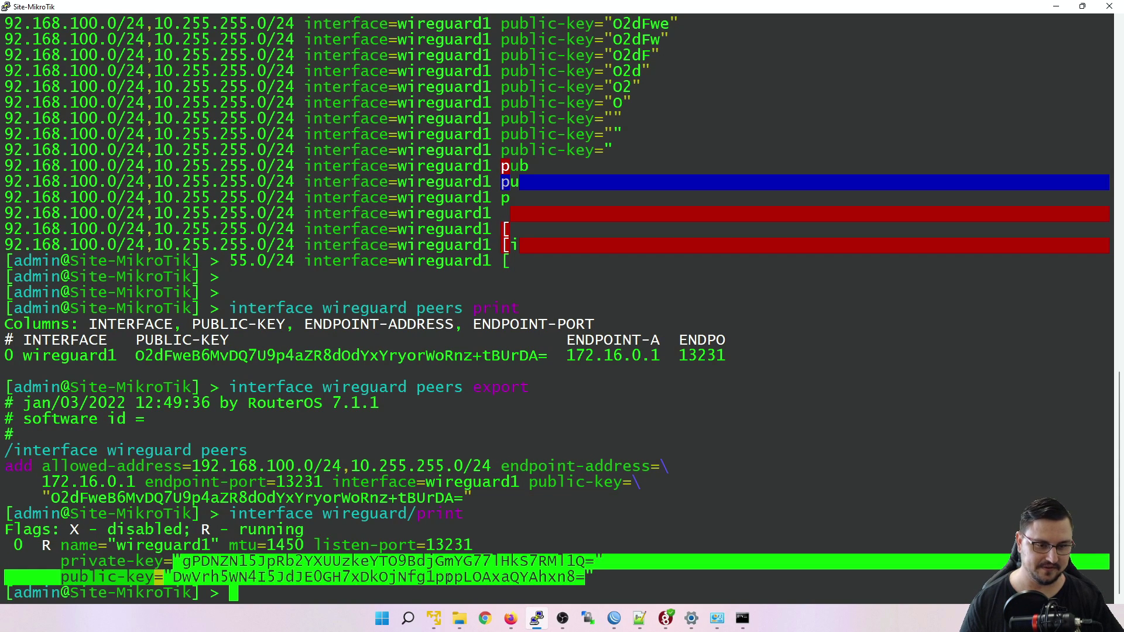
pyautogui.moveTo(502, 561); pyautogui.dragTo(519, 561)
pyautogui.moveTo(586, 578); pyautogui.dragTo(183, 578)
pyautogui.hotkey('alt', 'Tab')
pyautogui.click(592, 258)
# Paste the Site public key and set the peer endpoint to 172.16.0.2, port 13231
pyautogui.hotkey('ctrl', 'v')
pyautogui.click(592, 286)
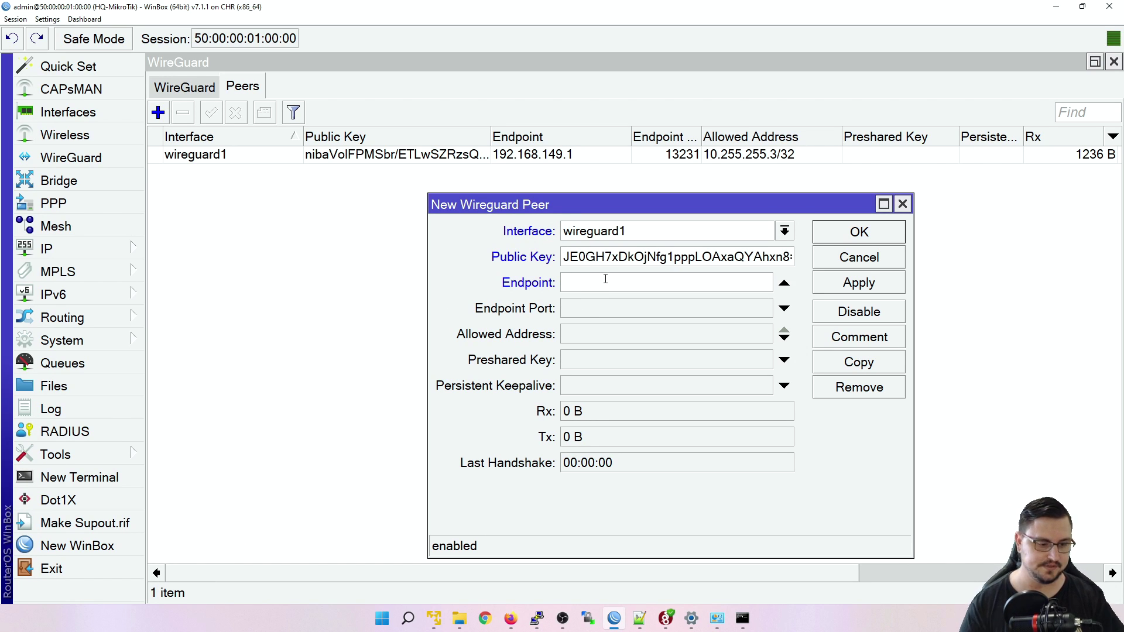
pyautogui.write('172.16')
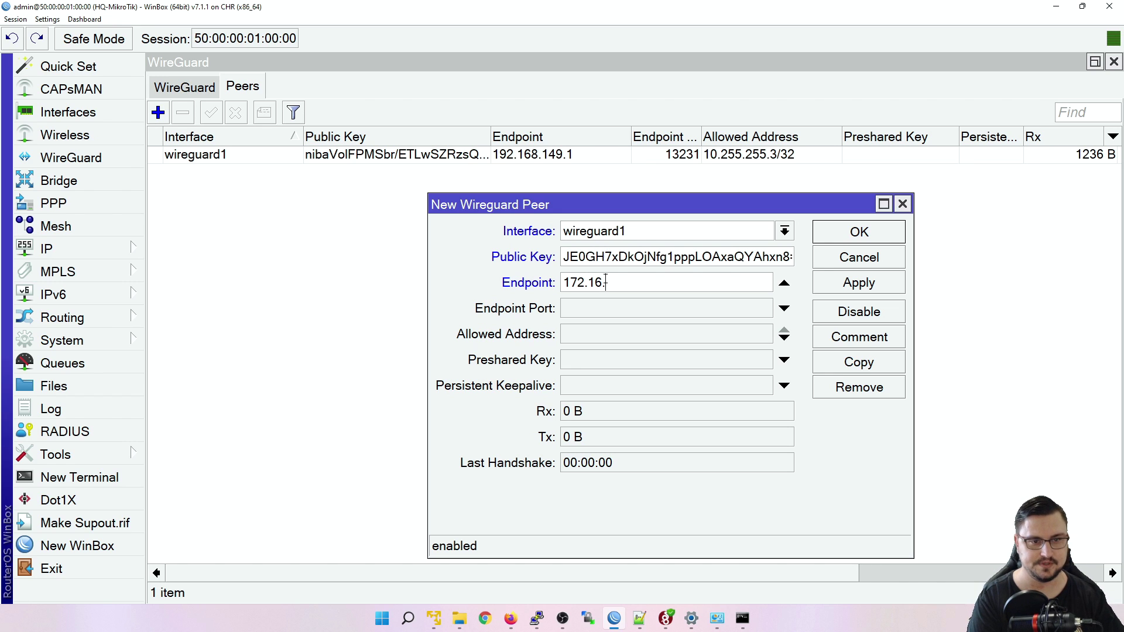
pyautogui.write('.0.2')
pyautogui.doubleClick(348, 6)
pyautogui.click(1057, 6)
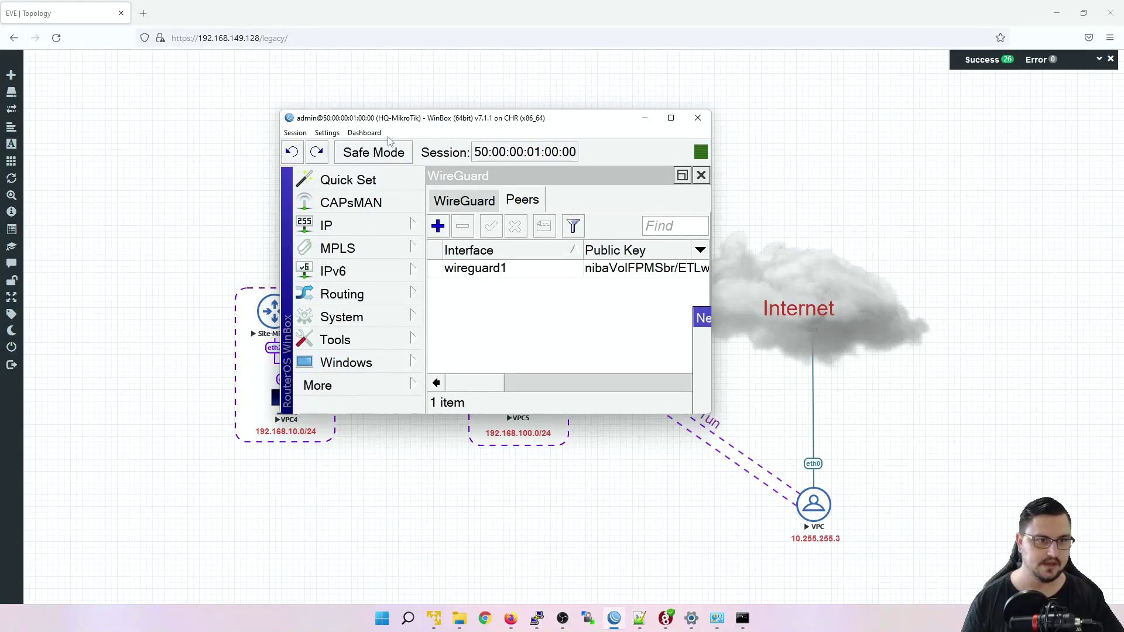
pyautogui.moveTo(421, 122); pyautogui.dragTo(712, 126)
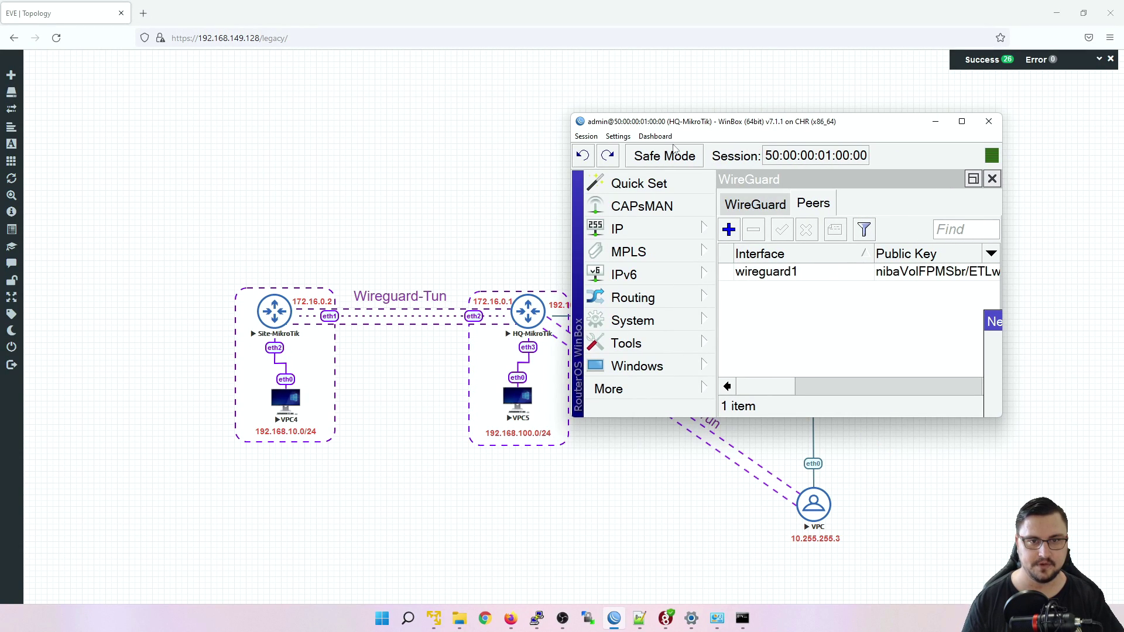
pyautogui.doubleClick(675, 123)
pyautogui.click(615, 310)
pyautogui.write('1')
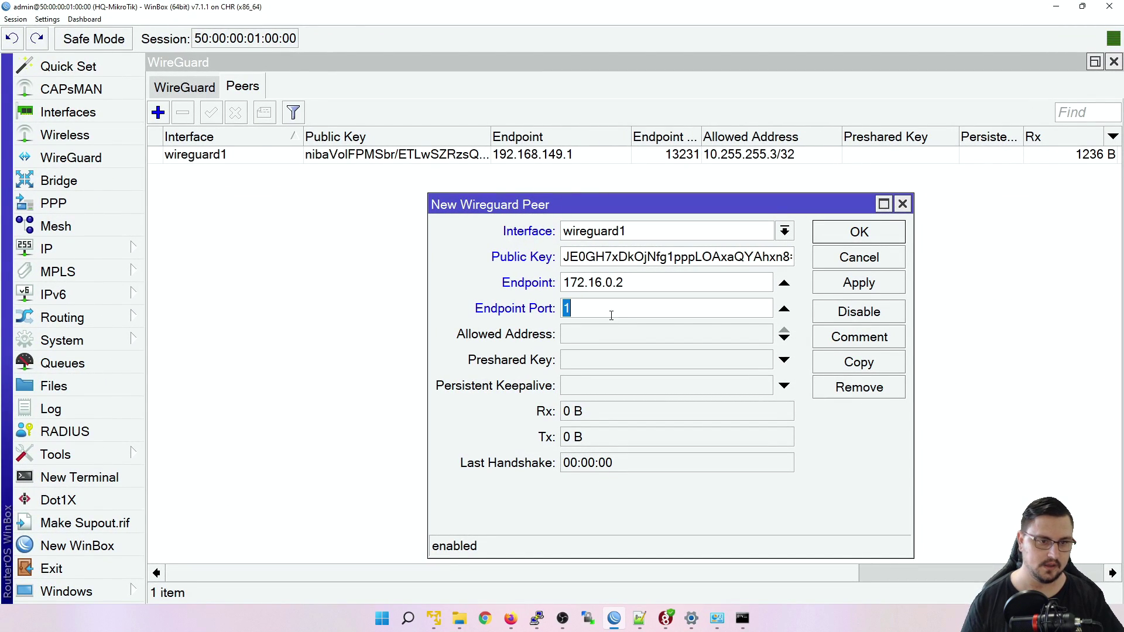
pyautogui.write('13231')
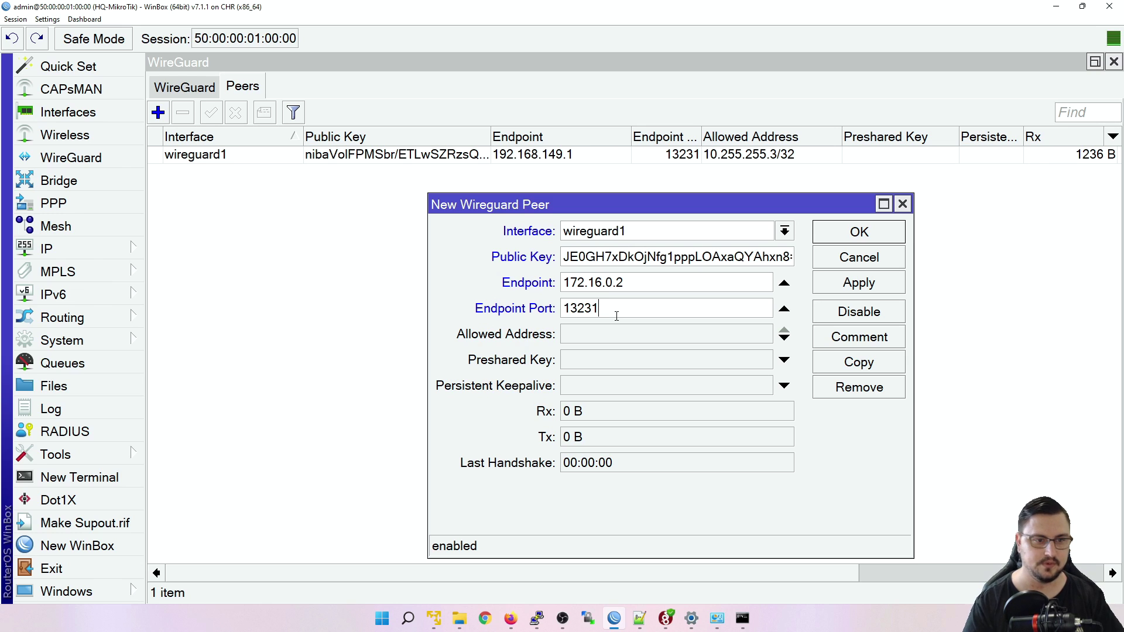
# Allow addresses 192.168.10.0/24 and 10.255.255.2/32, then apply and save the peer
pyautogui.press('Tab')
pyautogui.write('192.1')
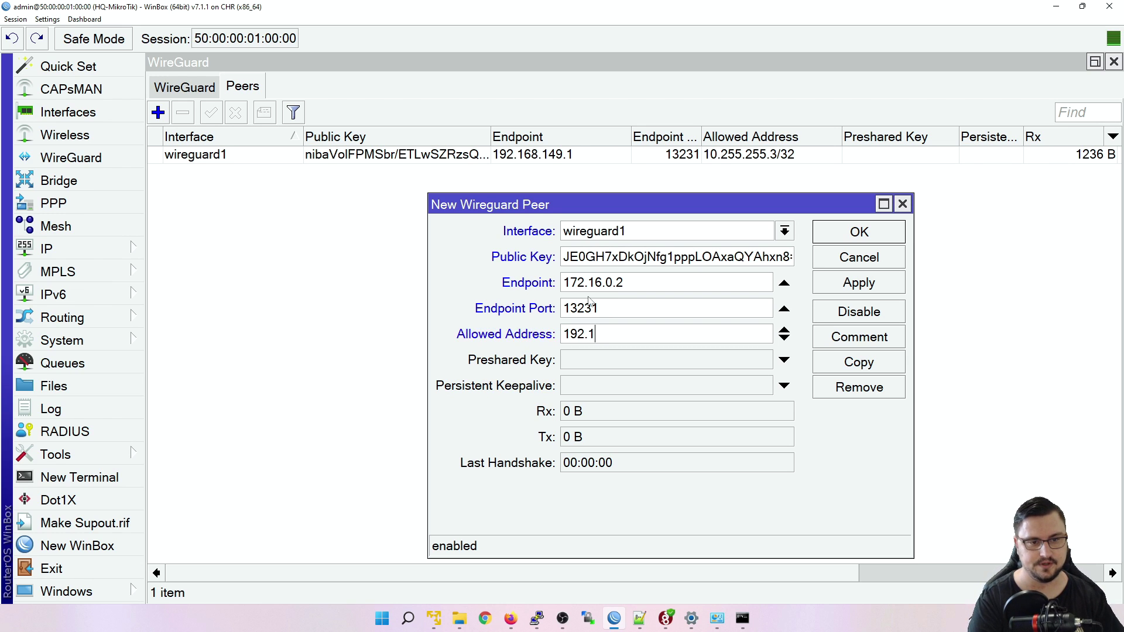
pyautogui.write('68.10.0/24')
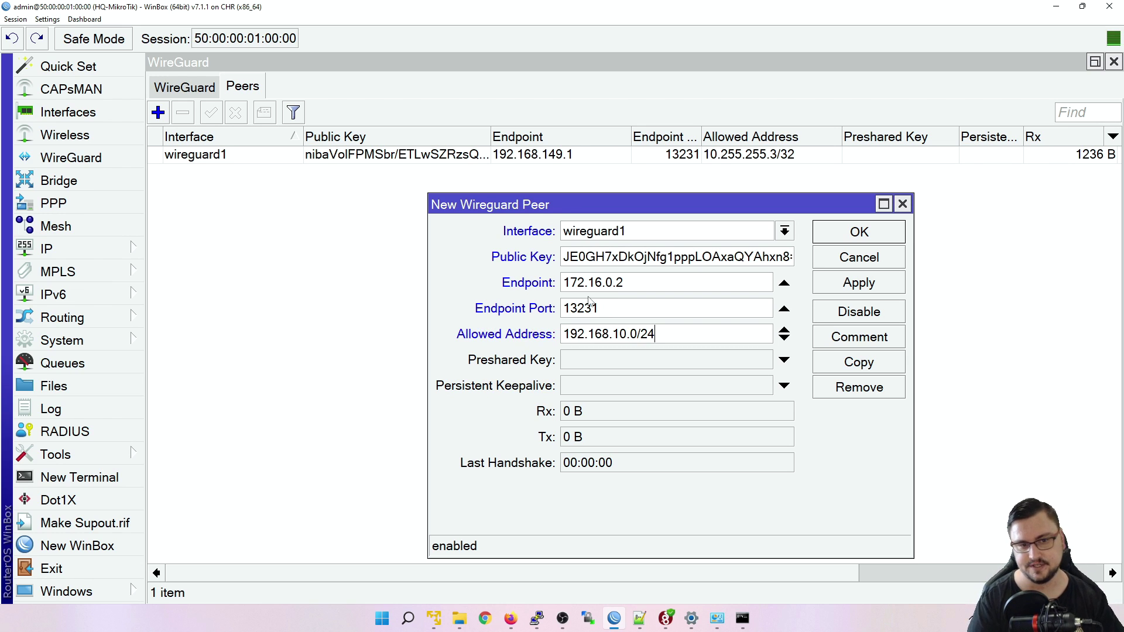
pyautogui.hotkey('ctrl', 'a')
pyautogui.doubleClick(524, 17)
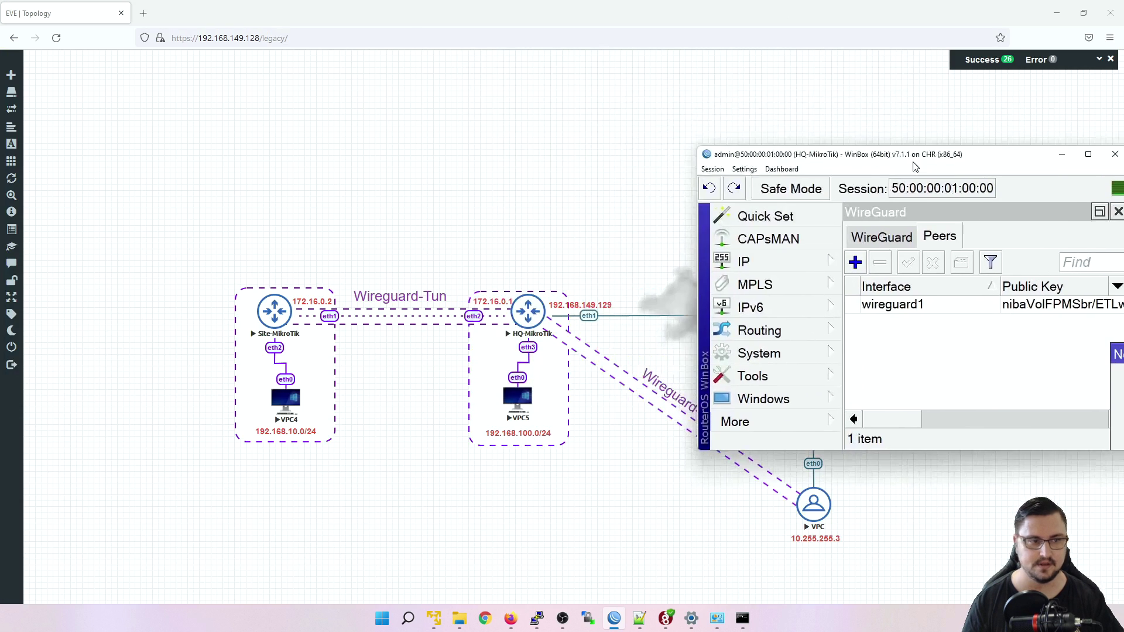
pyautogui.moveTo(801, 157); pyautogui.dragTo(534, 169)
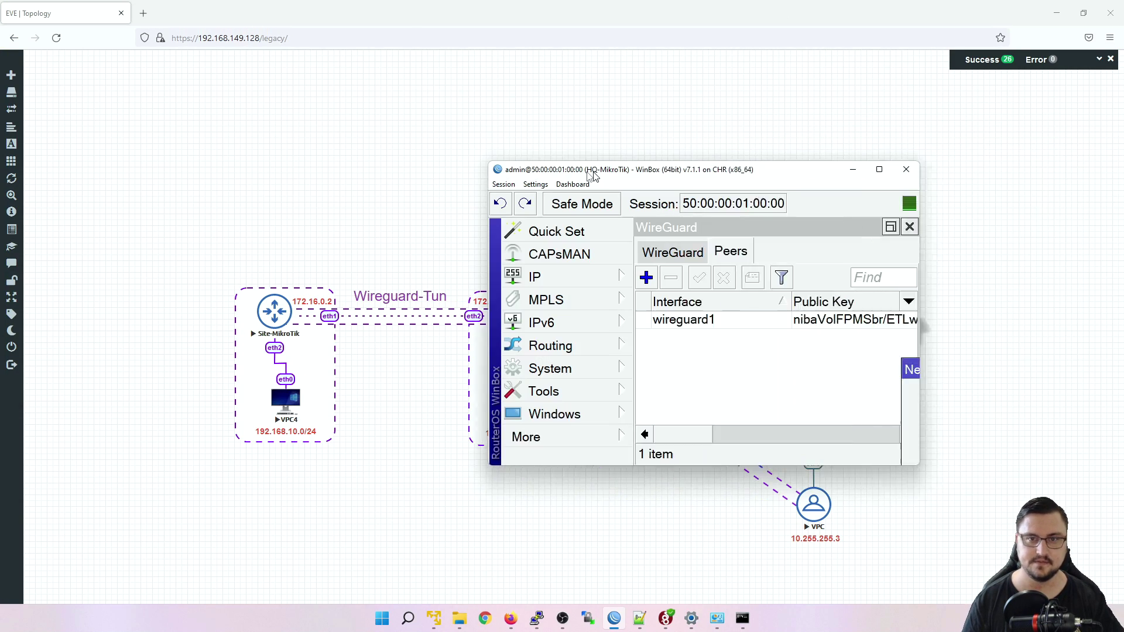
pyautogui.doubleClick(535, 168)
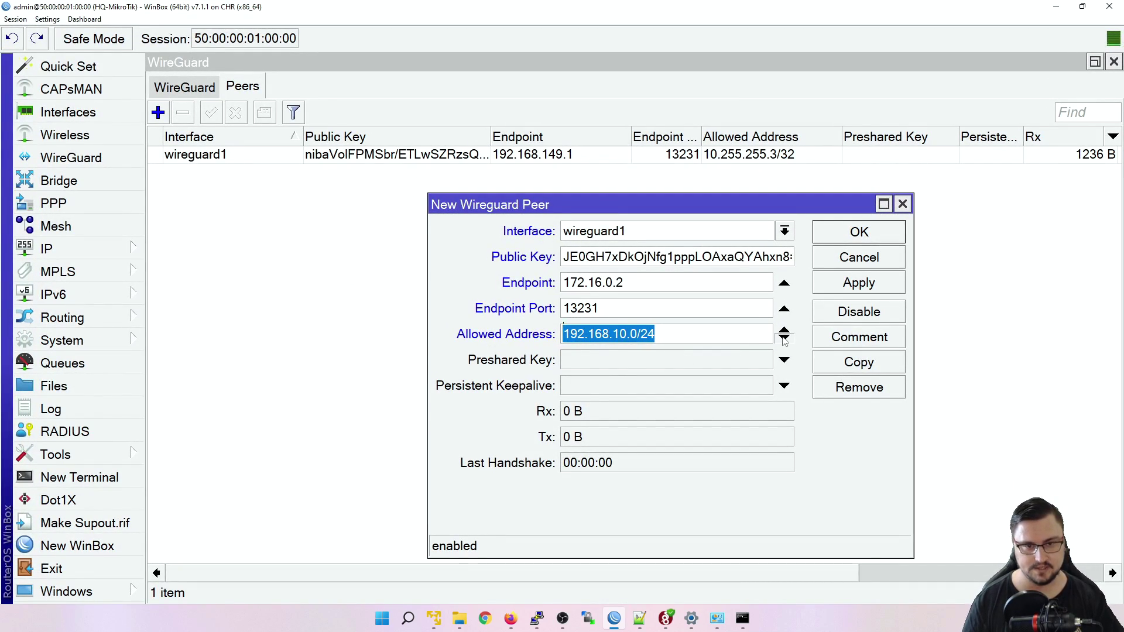
pyautogui.click(785, 338)
pyautogui.write('10.25')
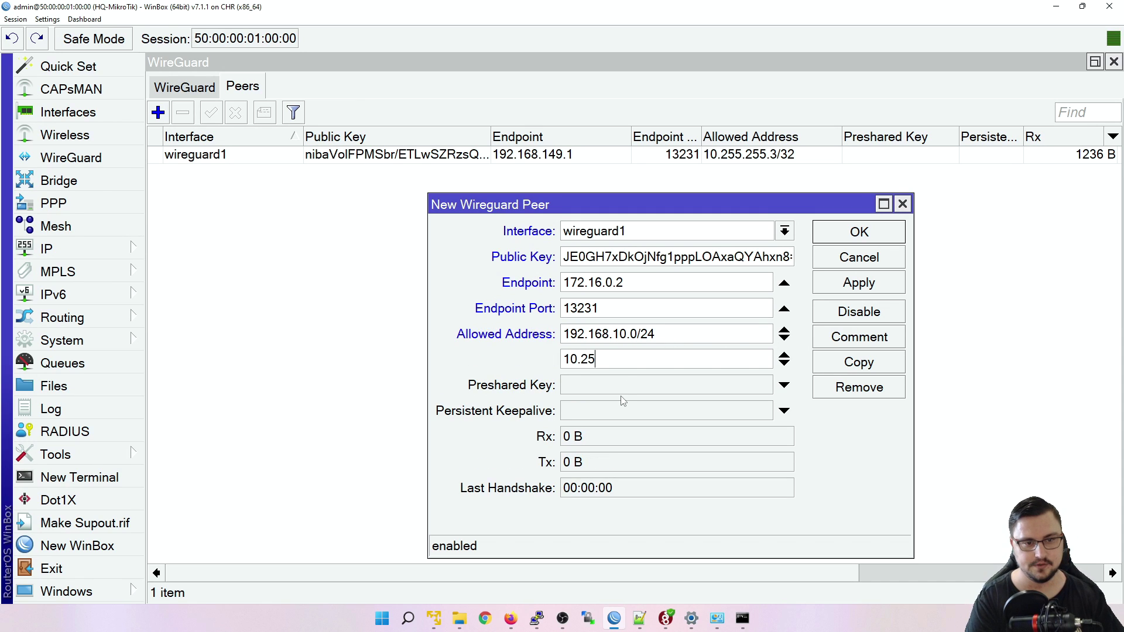
pyautogui.write('5.255.2/32')
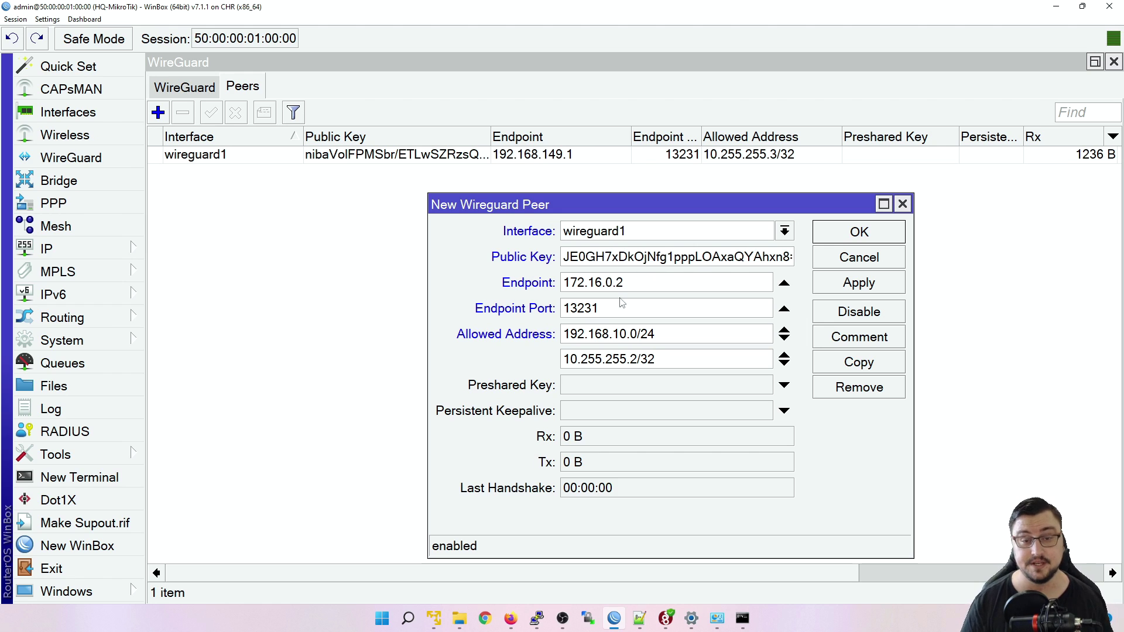
pyautogui.click(841, 285)
pyautogui.click(847, 237)
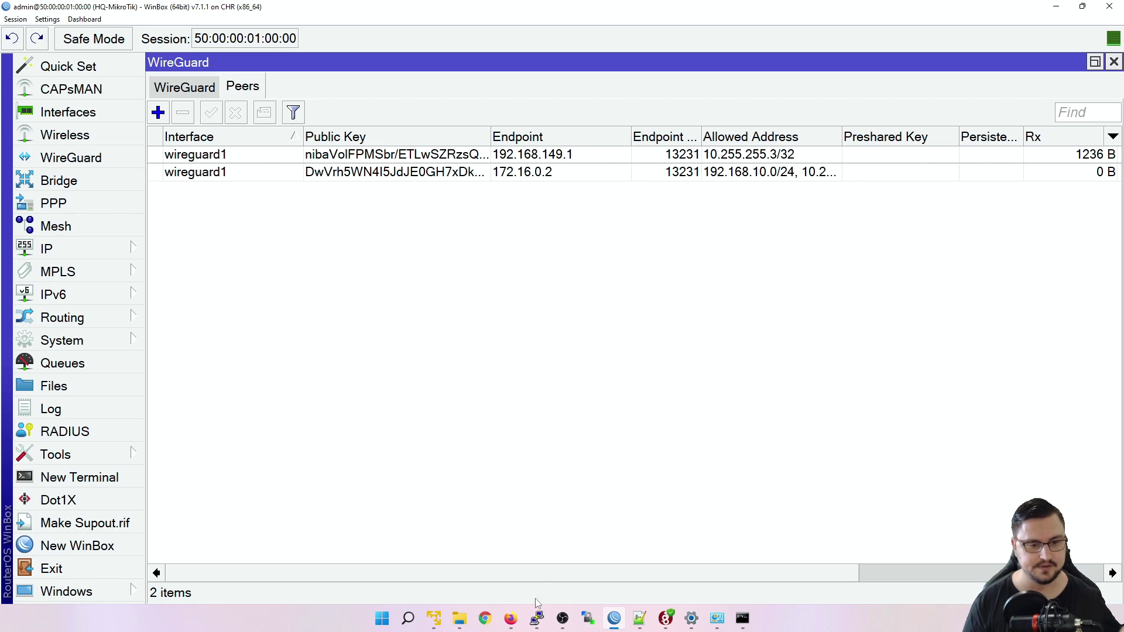
# List the Site router's IP addresses, then add 10.255.255.2/24 on wireguard1
pyautogui.click(537, 618)
pyautogui.click(499, 480)
pyautogui.press('Return')
pyautogui.press('Return')
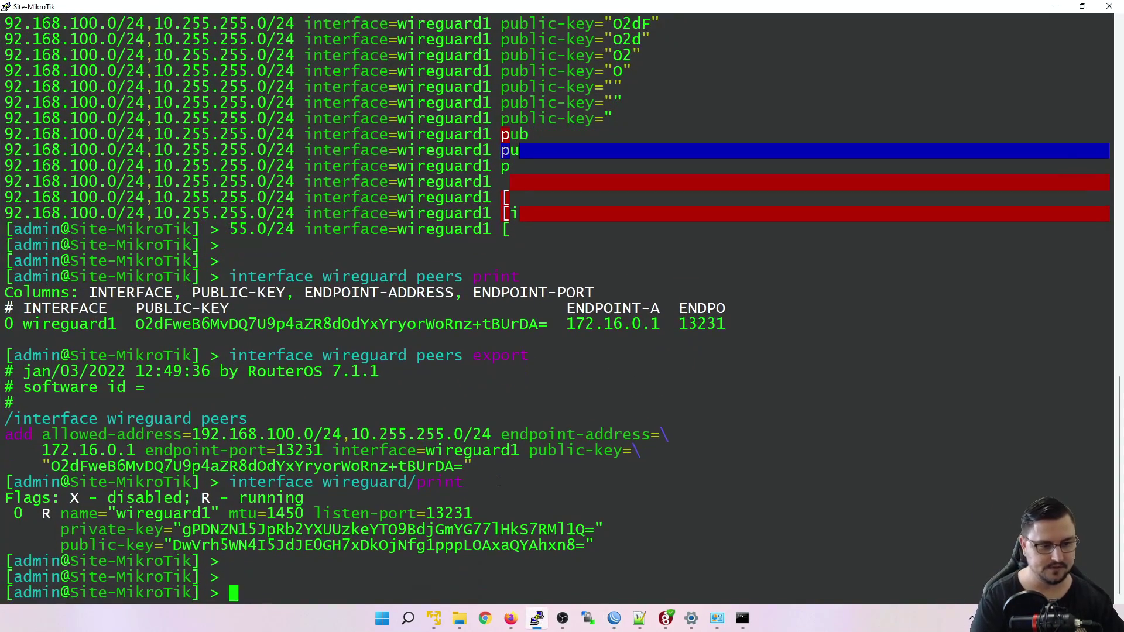
pyautogui.write('ip address/print')
pyautogui.press('Return')
pyautogui.write('ip address/add ')
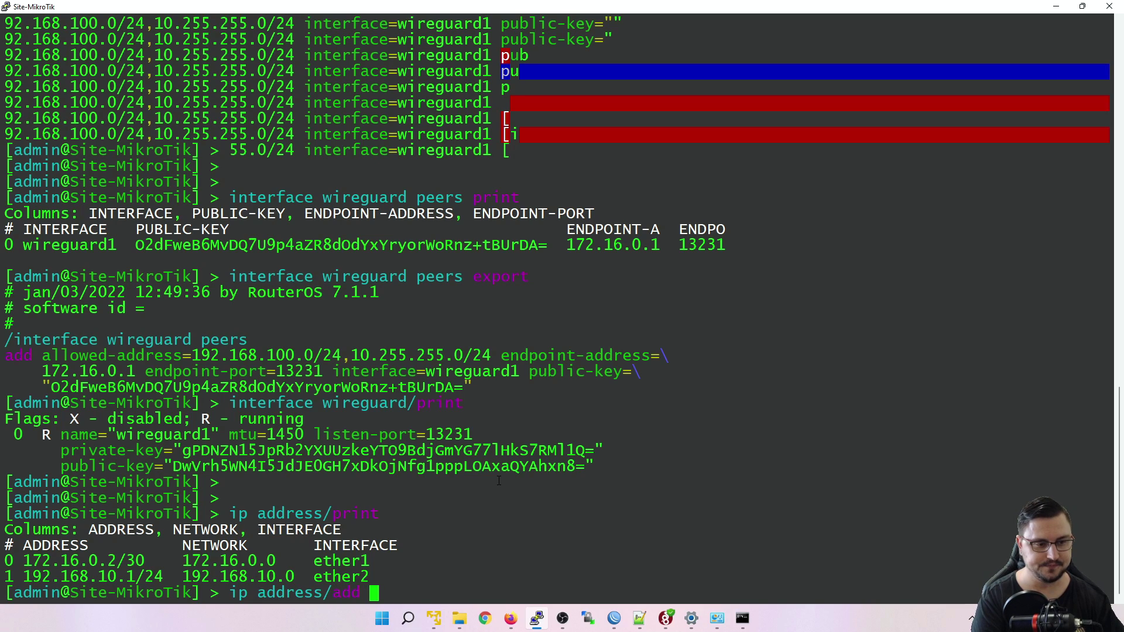
pyautogui.write('address=10.255')
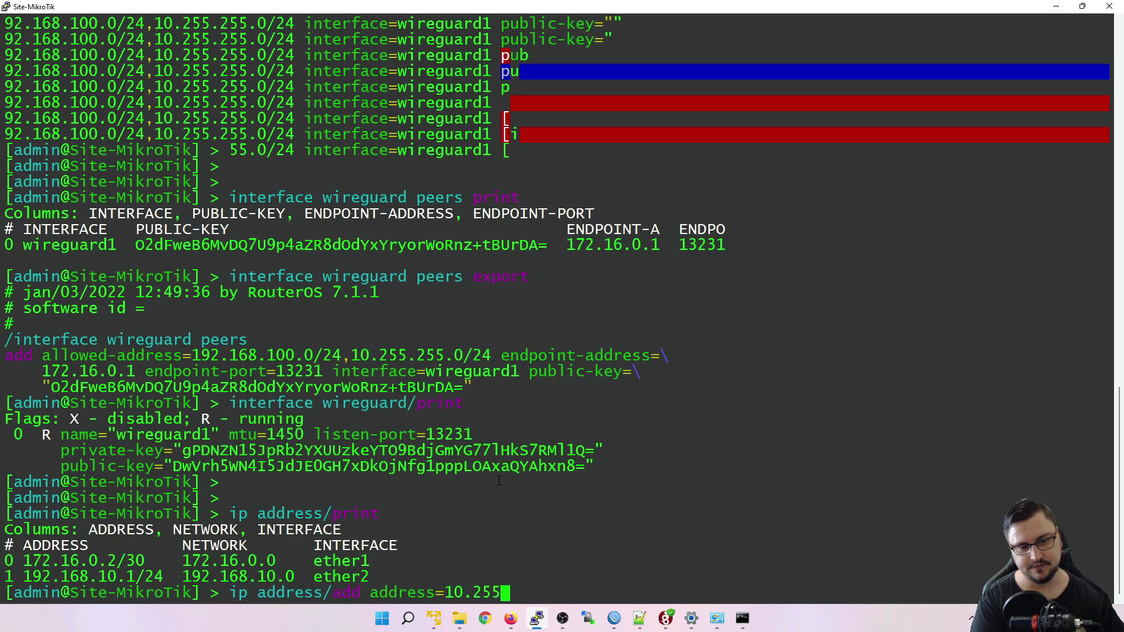
pyautogui.write('.255.2/24 interface=wi')
pyautogui.press('Tab')
pyautogui.press('Return')
pyautogui.press('Return')
pyautogui.press('Return')
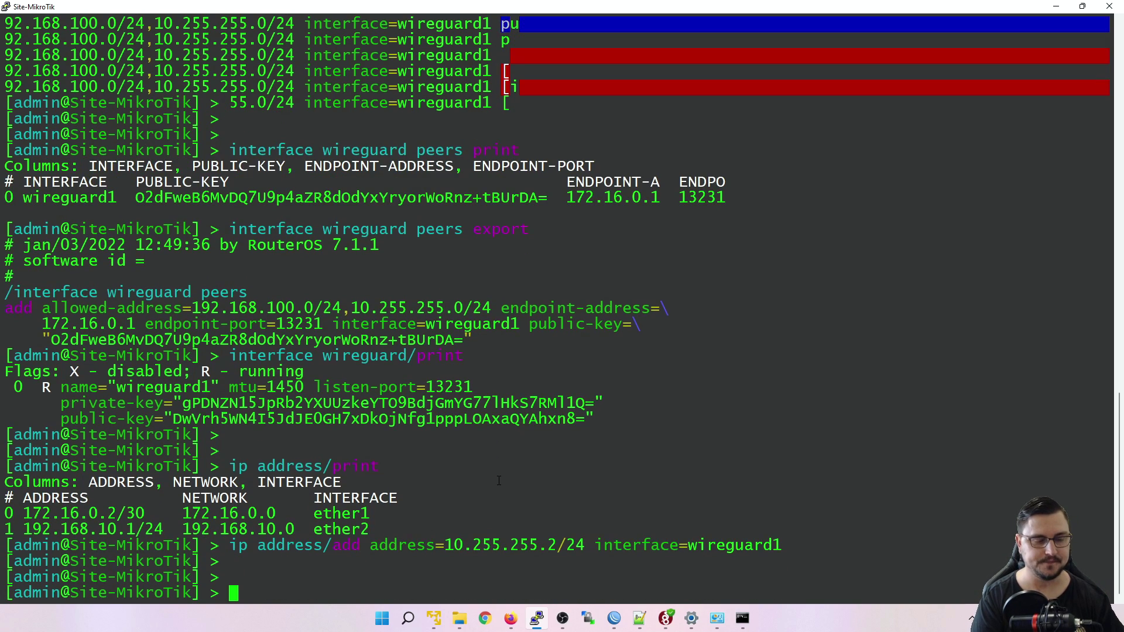
pyautogui.hotkey('alt', 'Tab')
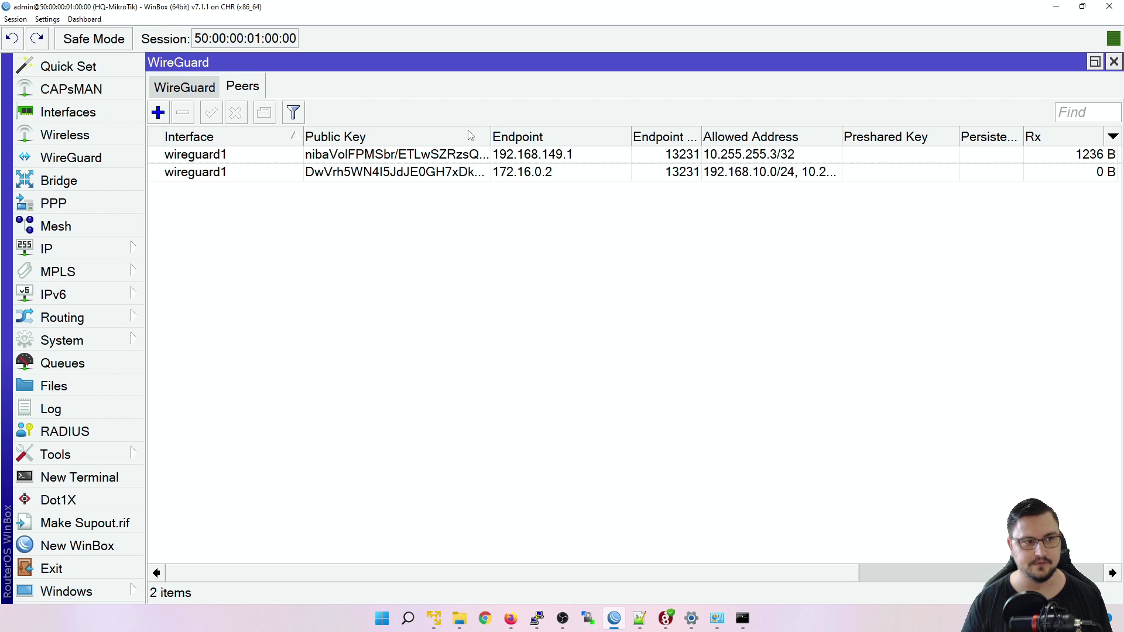
# Open HQ's IP route list and remove the old 192.168.10.0/24 route
pyautogui.click(62, 254)
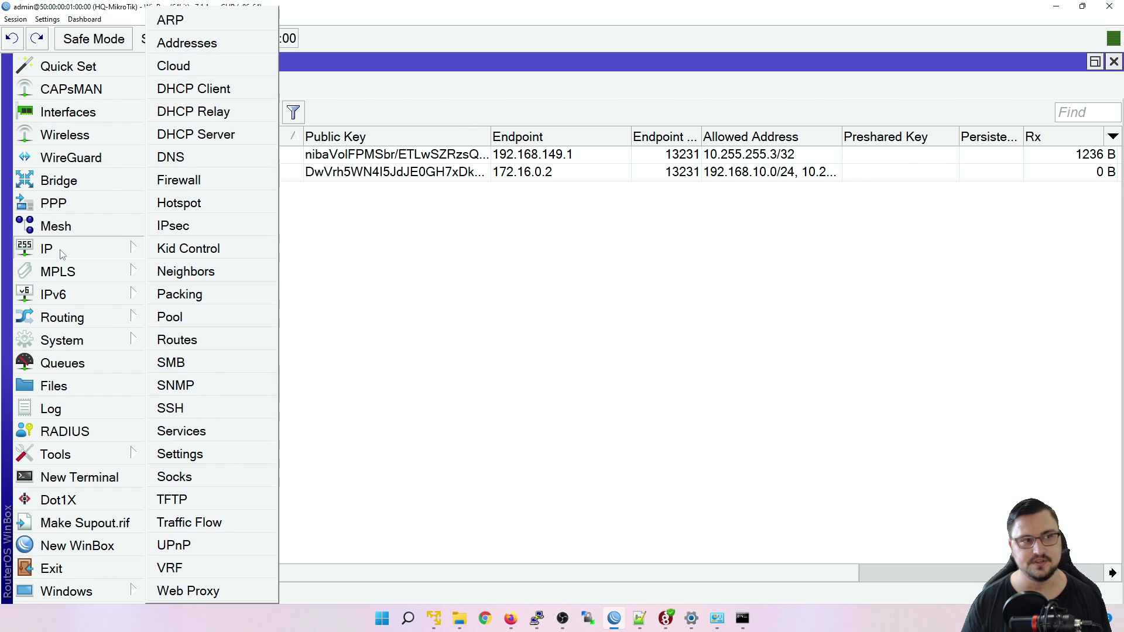
pyautogui.click(170, 20)
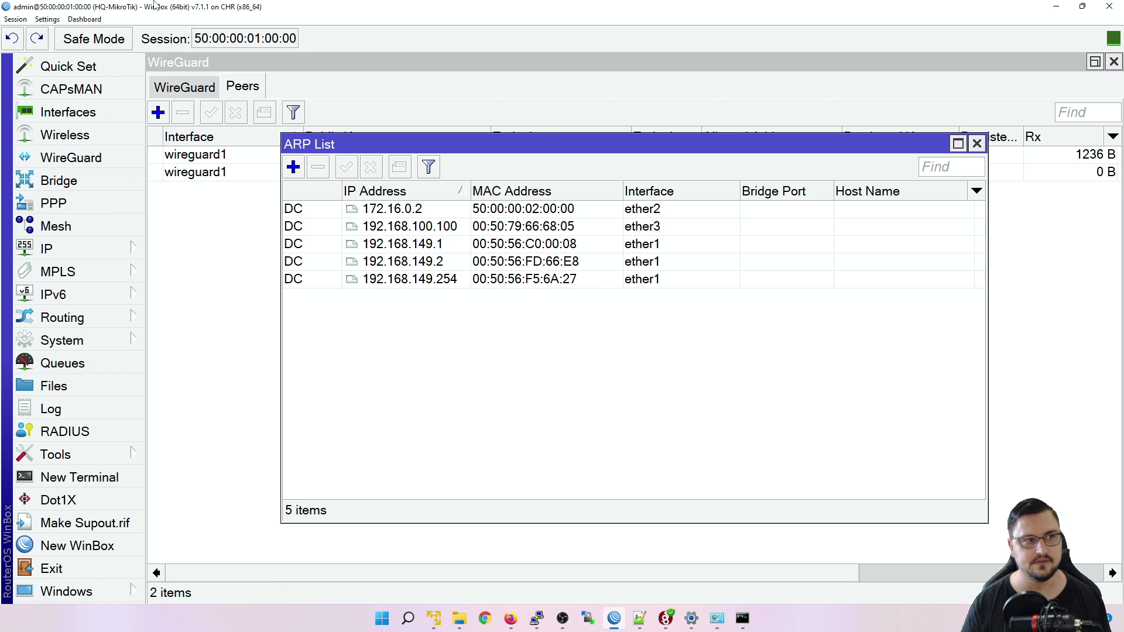
pyautogui.click(977, 143)
pyautogui.click(82, 252)
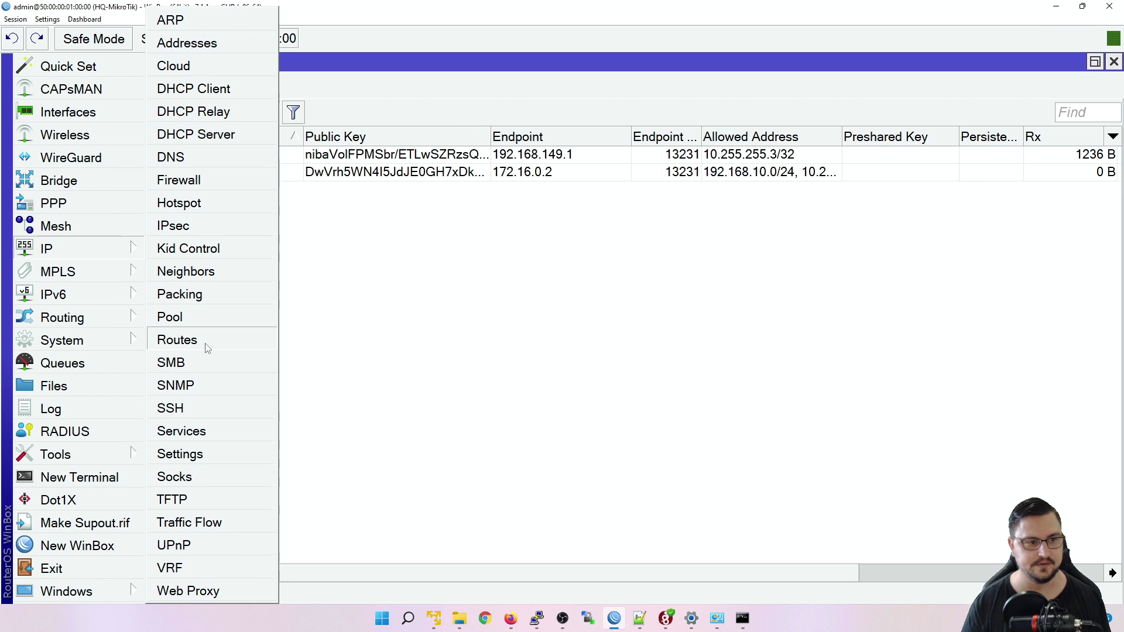
pyautogui.click(177, 340)
pyautogui.doubleClick(277, 60)
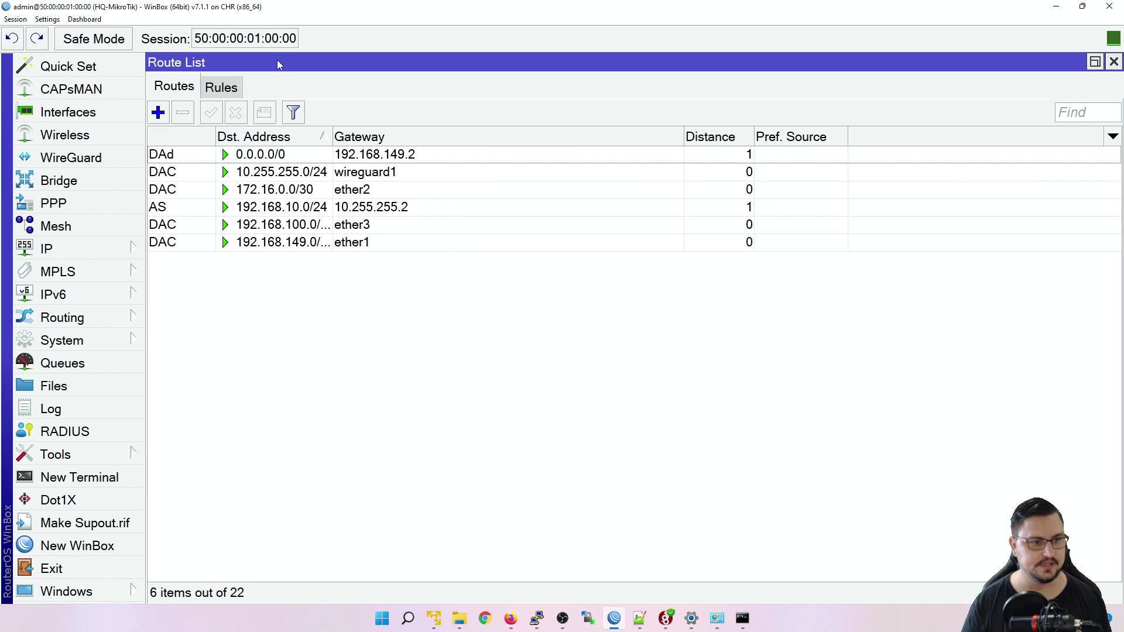
pyautogui.click(290, 208)
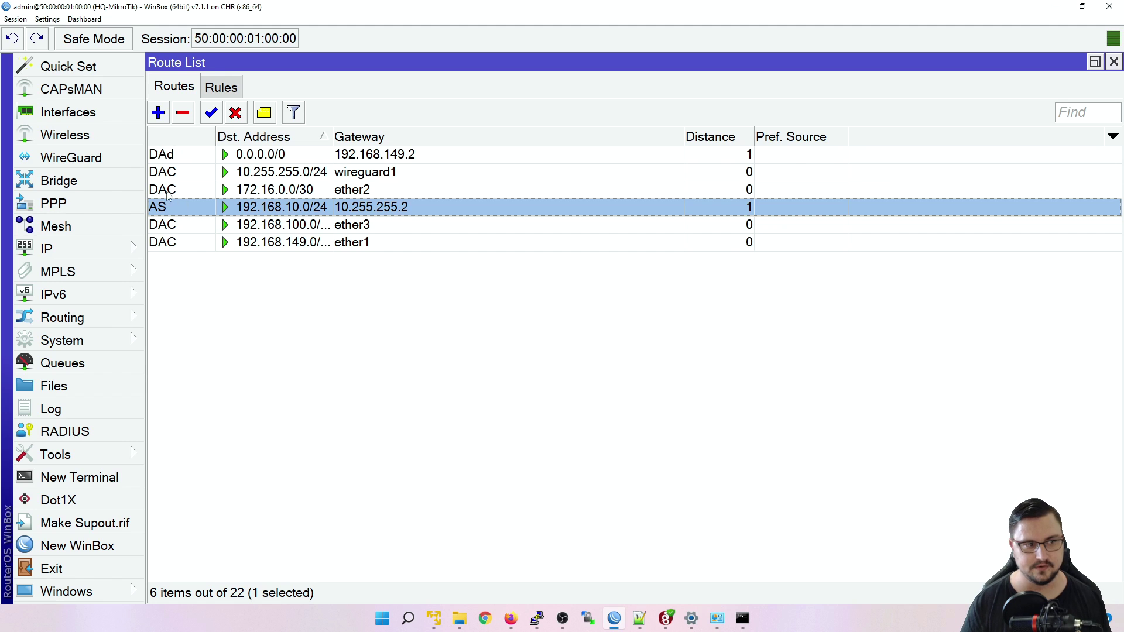
pyautogui.click(182, 114)
# Add a static route to 192.168.10.0/24 via gateway 10.255.255.2
pyautogui.click(164, 118)
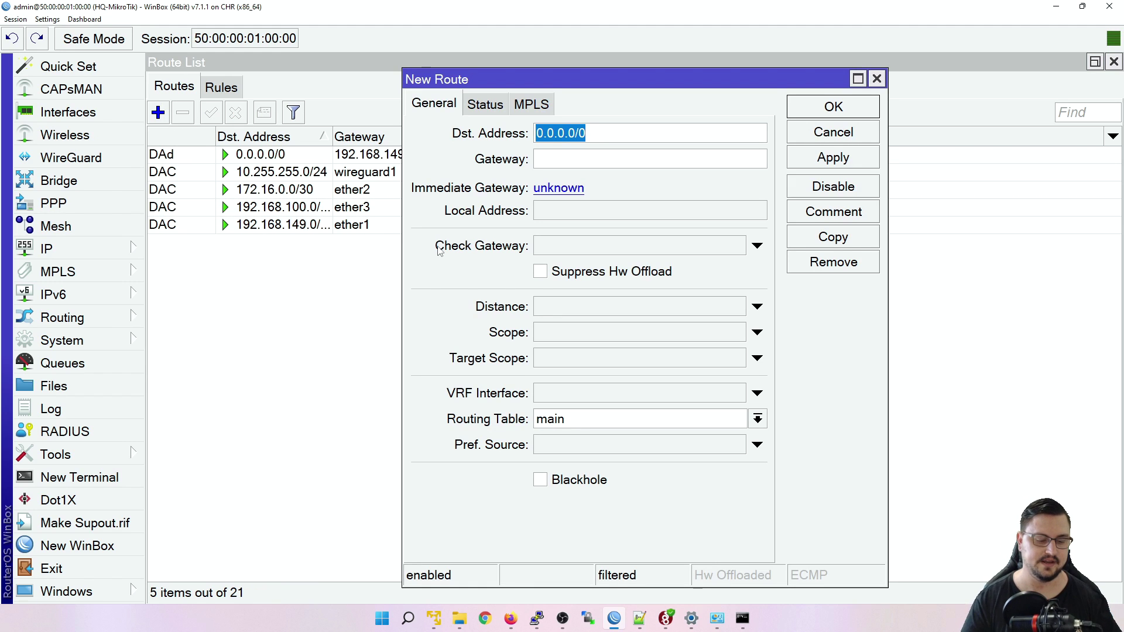
pyautogui.write('192.168')
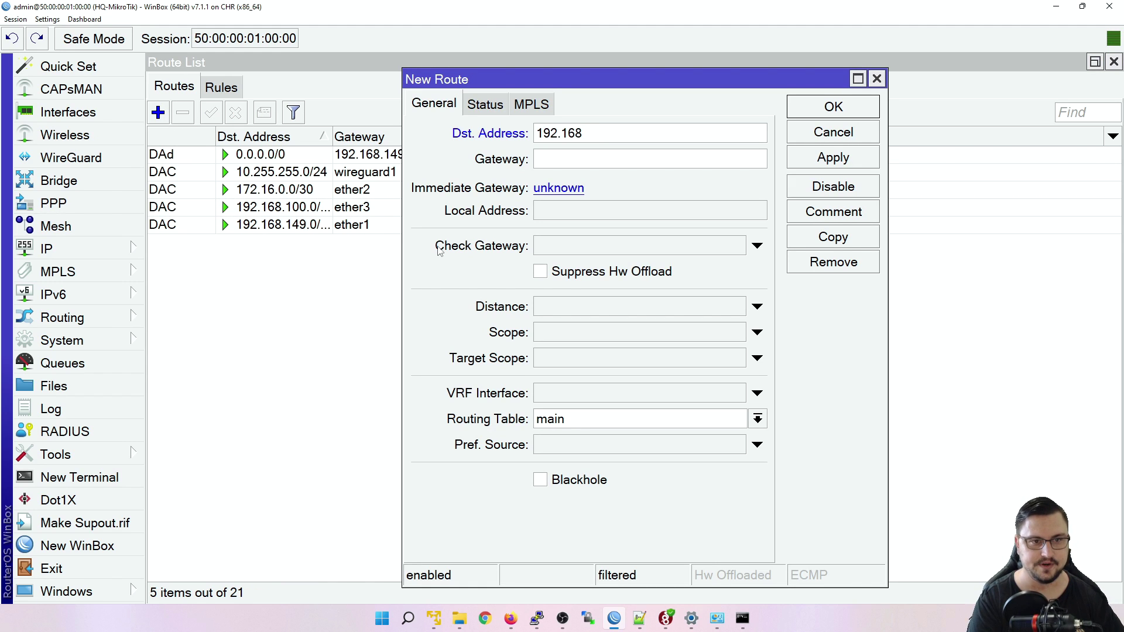
pyautogui.write('.10.0/24')
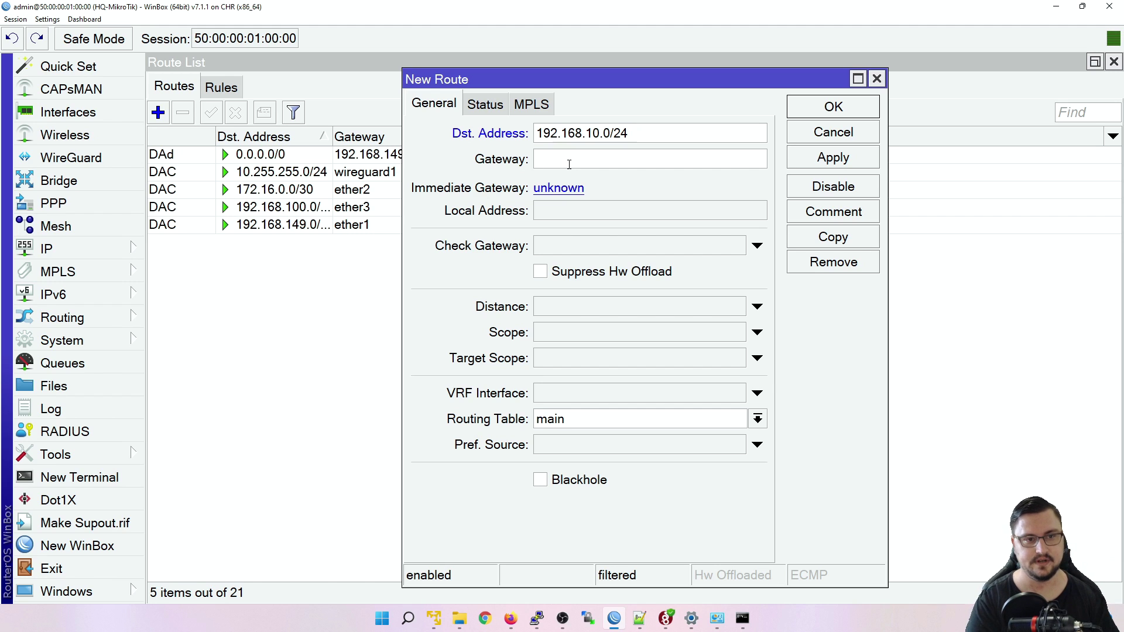
pyautogui.write('10.255.255.2')
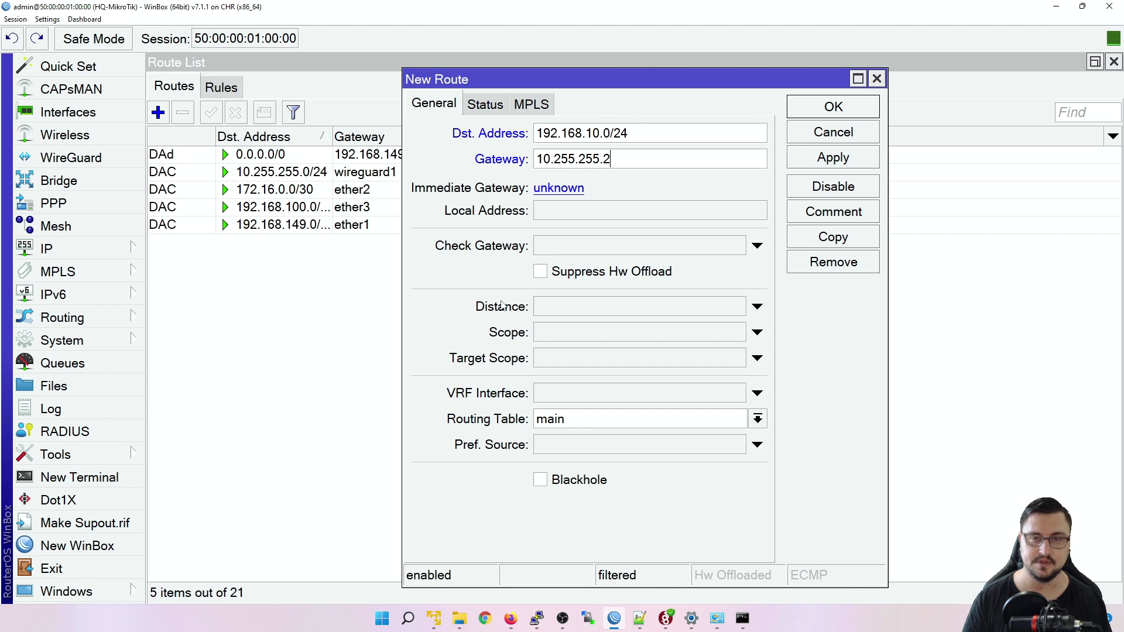
pyautogui.click(839, 161)
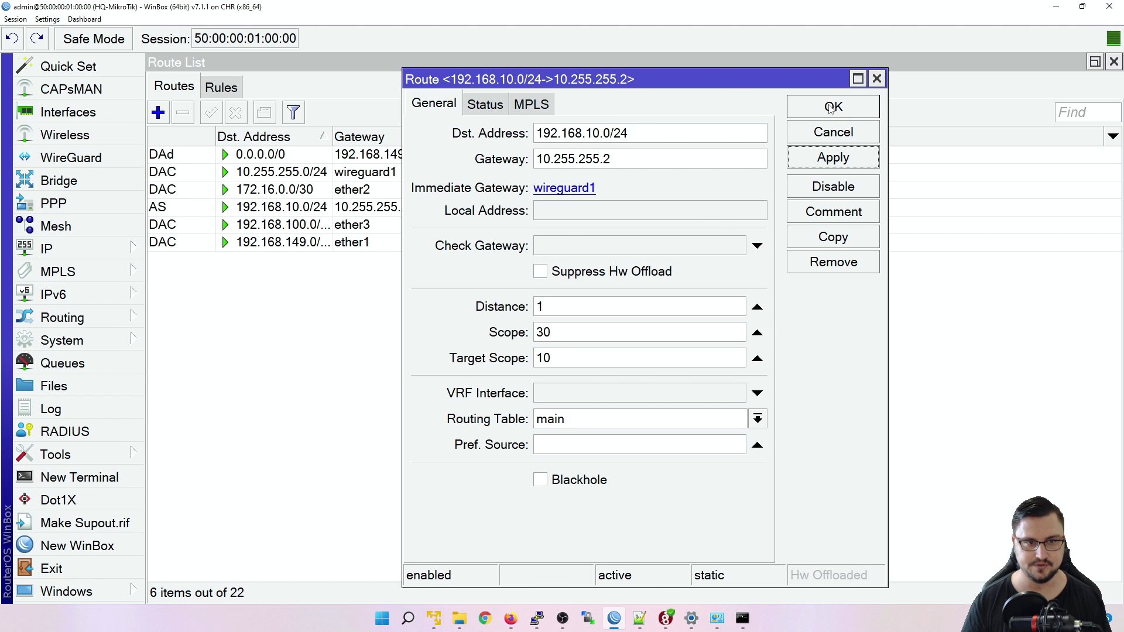
pyautogui.click(837, 111)
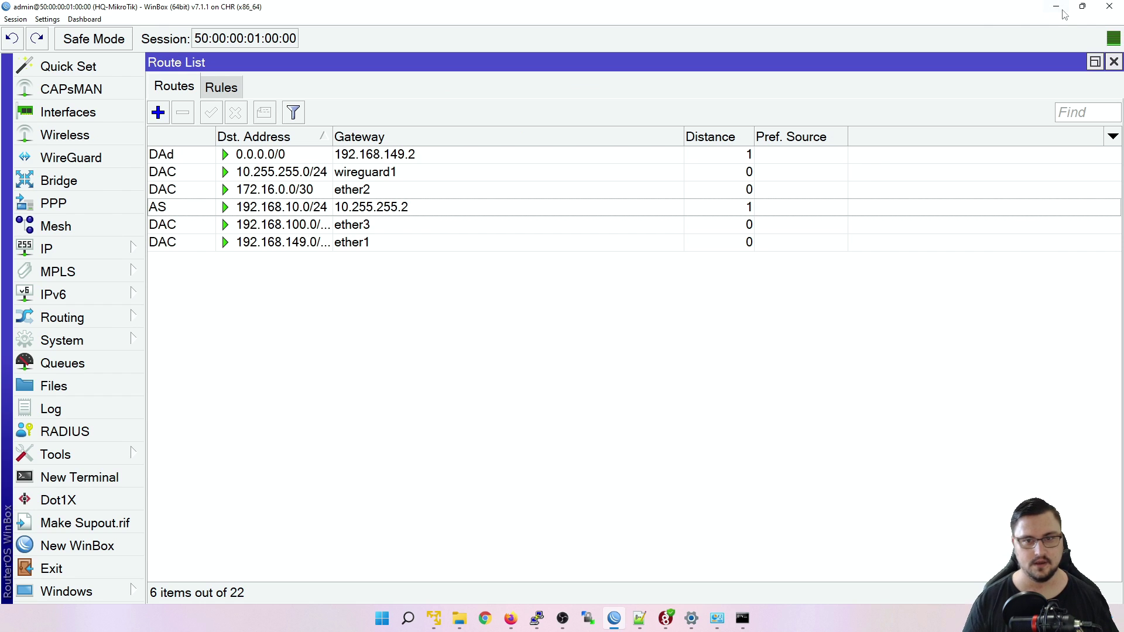
# Show the Site router's route table, confirming 192.168.100.0/24 via 10.255.255.1
pyautogui.click(1061, 9)
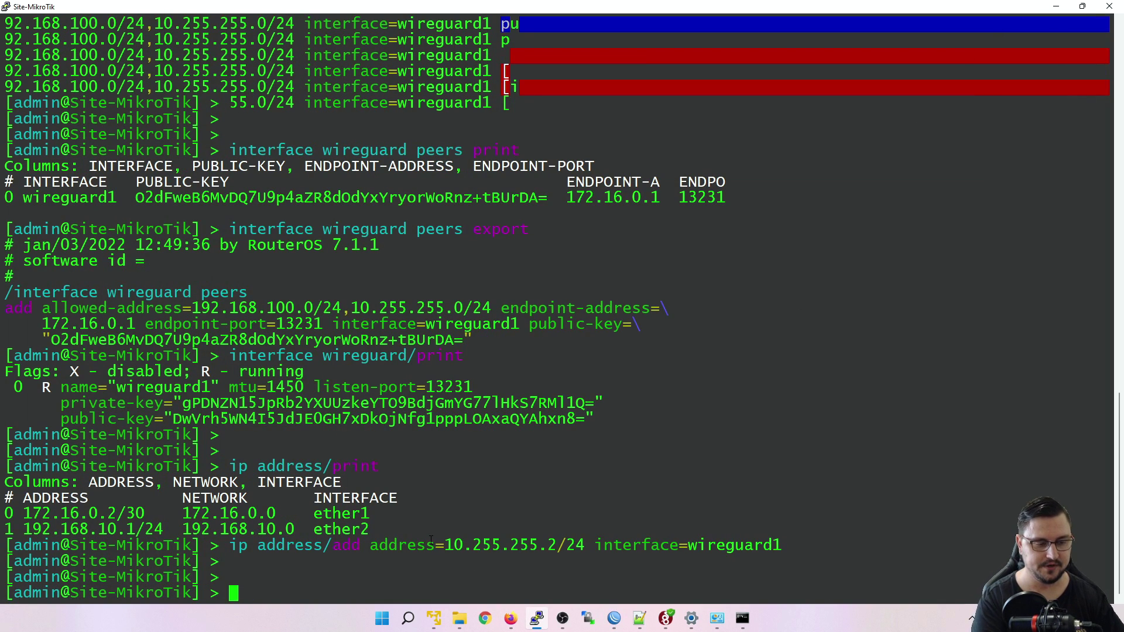
pyautogui.write('ip route print')
pyautogui.press('Return')
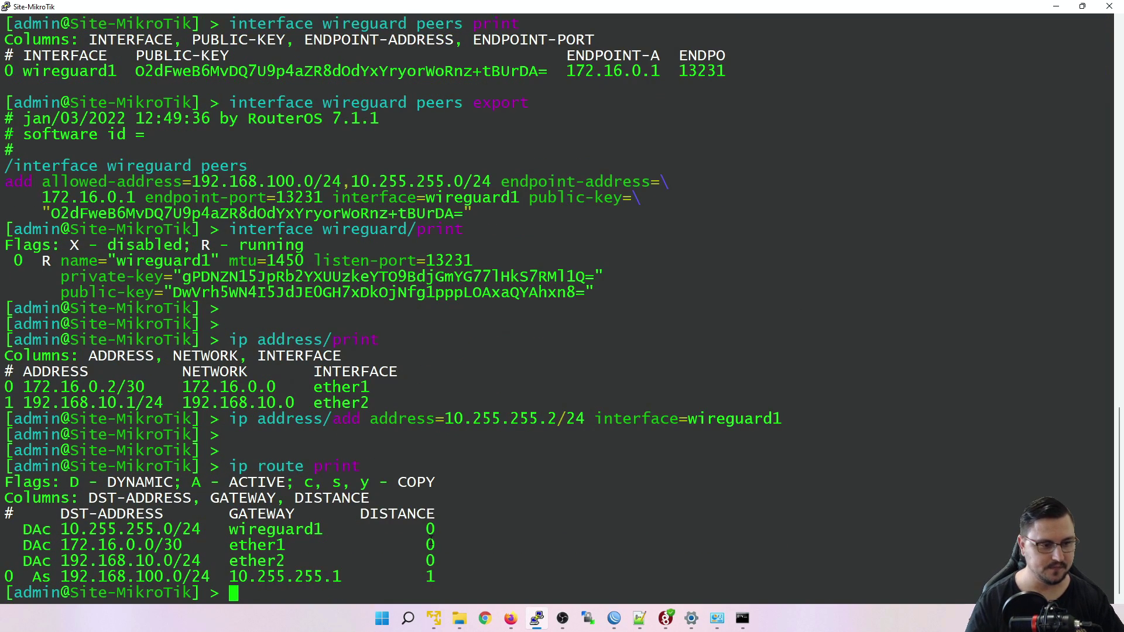
pyautogui.moveTo(98, 578); pyautogui.dragTo(343, 578)
pyautogui.click(275, 579)
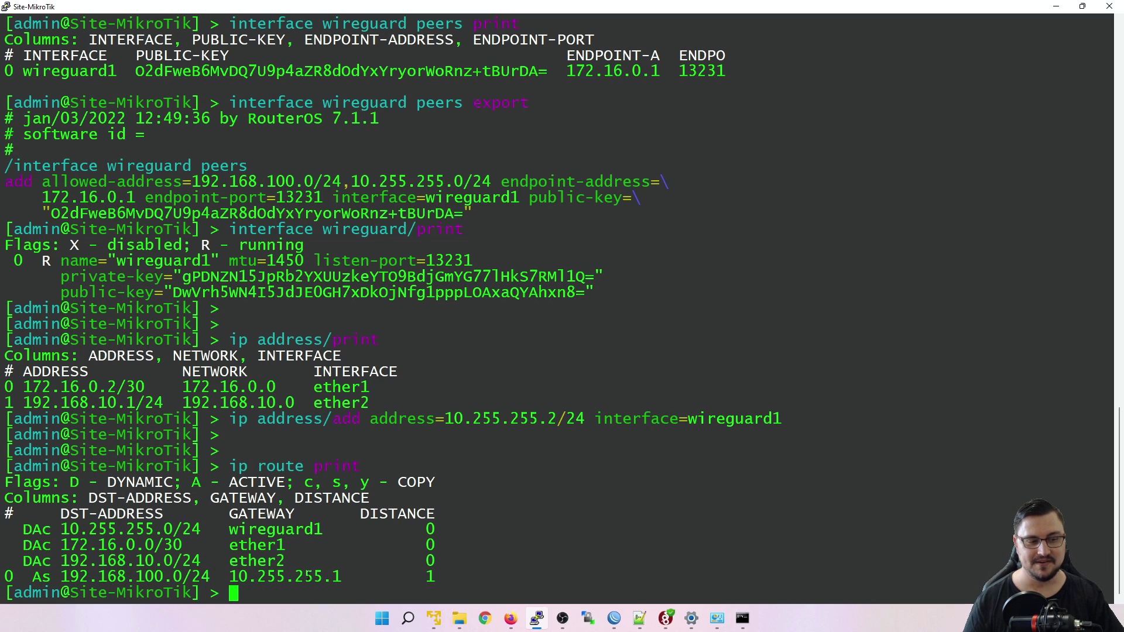
# Ping 192.168.100.1 and 192.168.100.100 successfully, then minimise the terminal
pyautogui.write('ping 192.1698')
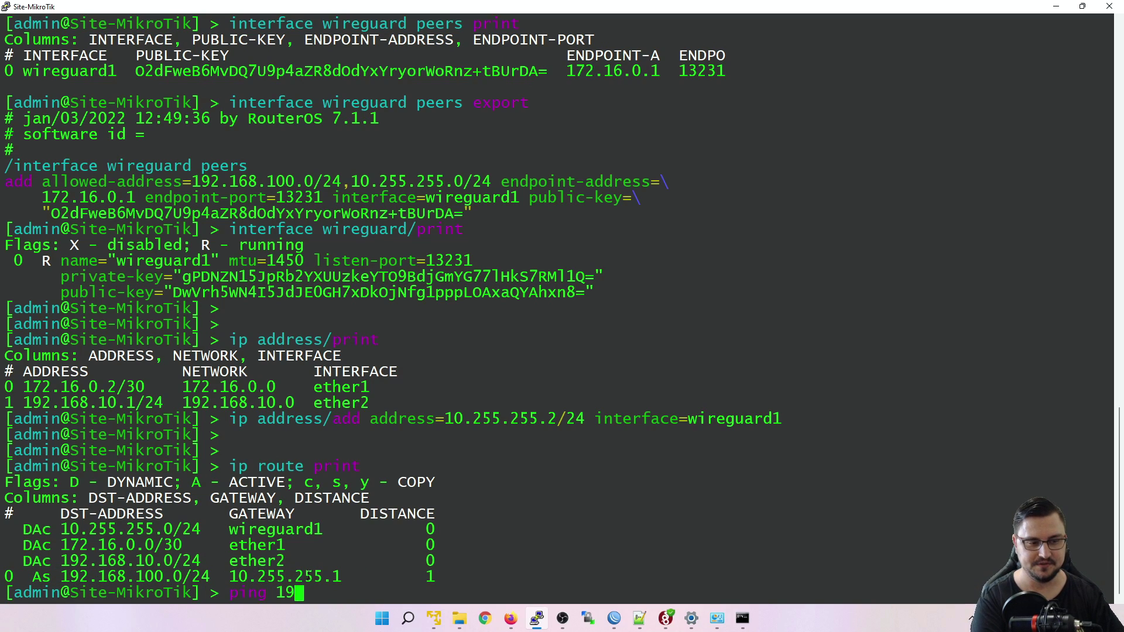
pyautogui.press('BackSpace')
pyautogui.press('BackSpace')
pyautogui.write('8.100.1')
pyautogui.press('Return')
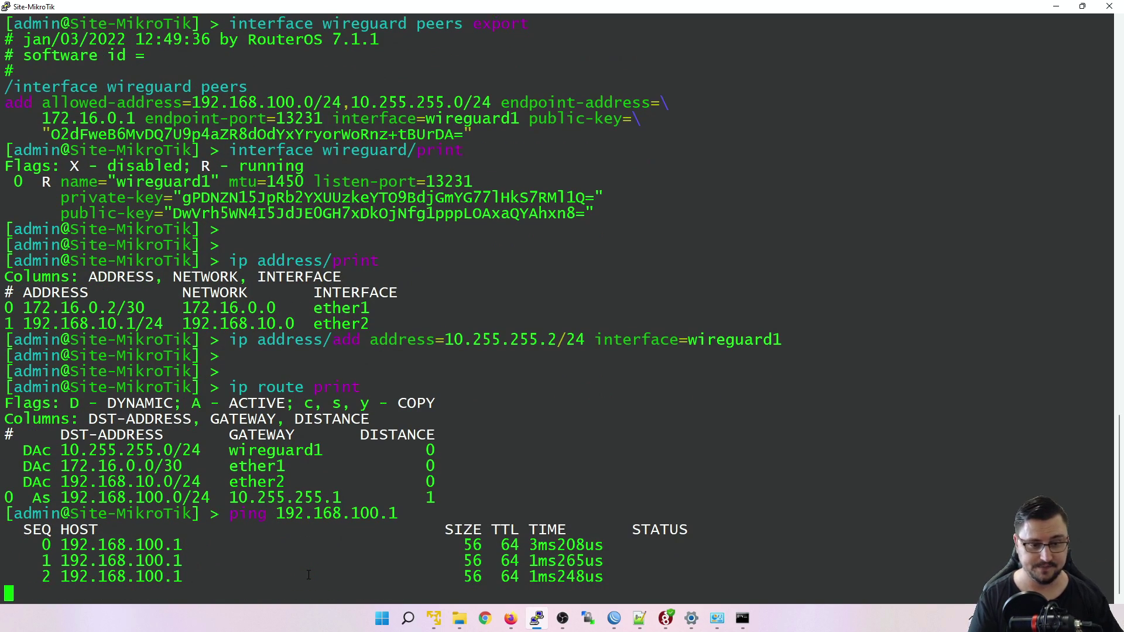
pyautogui.hotkey('ctrl', 'c')
pyautogui.press('Up')
pyautogui.press('BackSpace')
pyautogui.write('100')
pyautogui.press('Return')
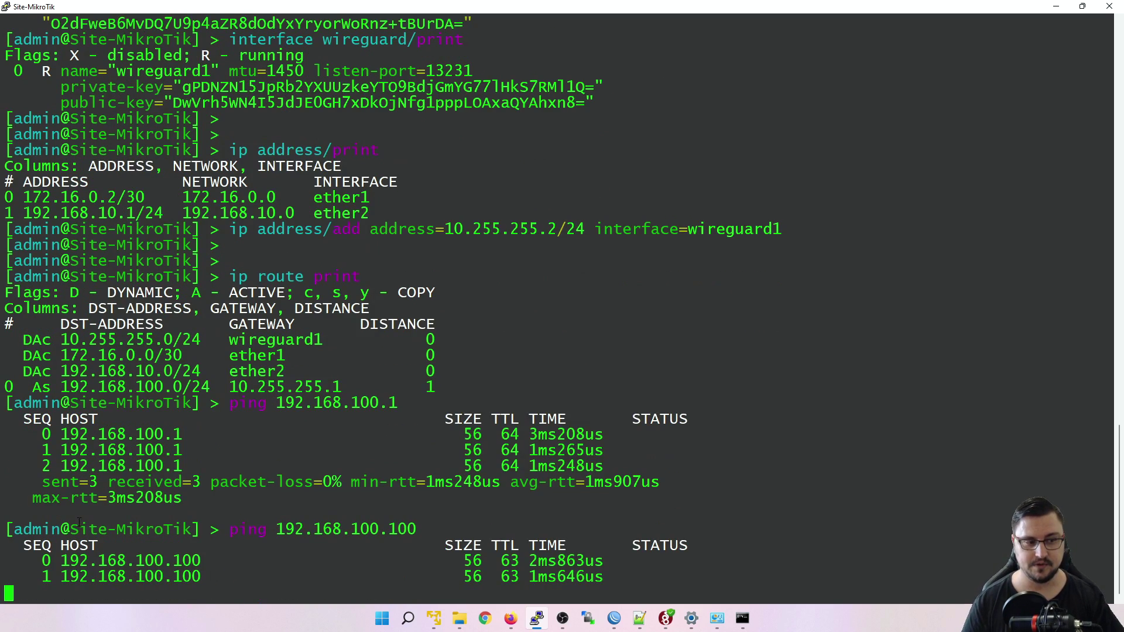
pyautogui.hotkey('ctrl', 'c')
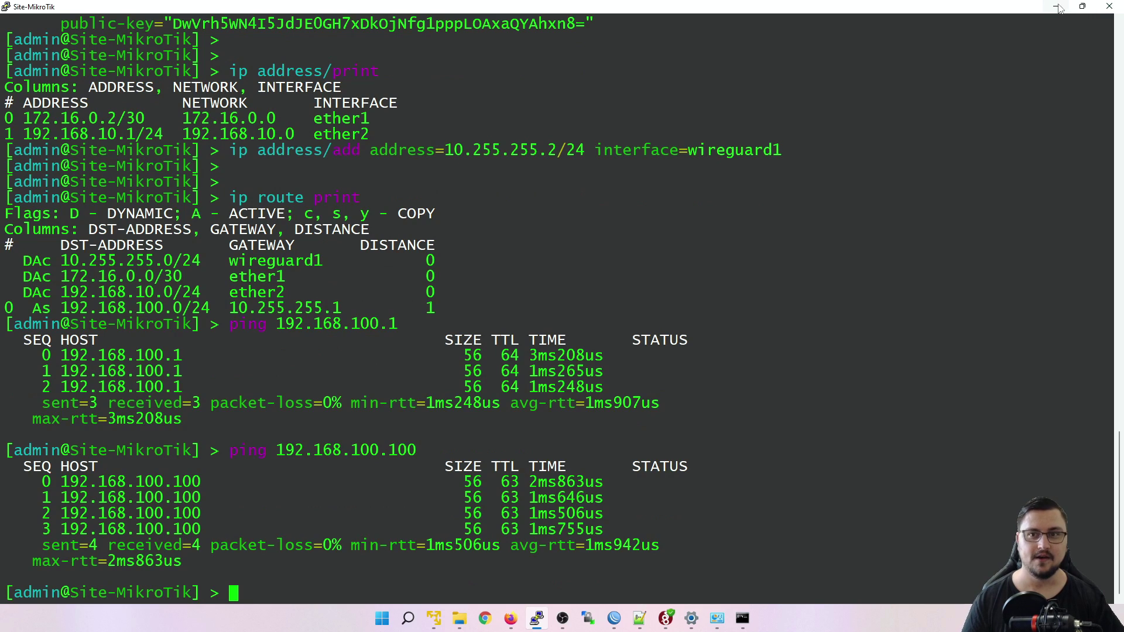
pyautogui.click(1059, 7)
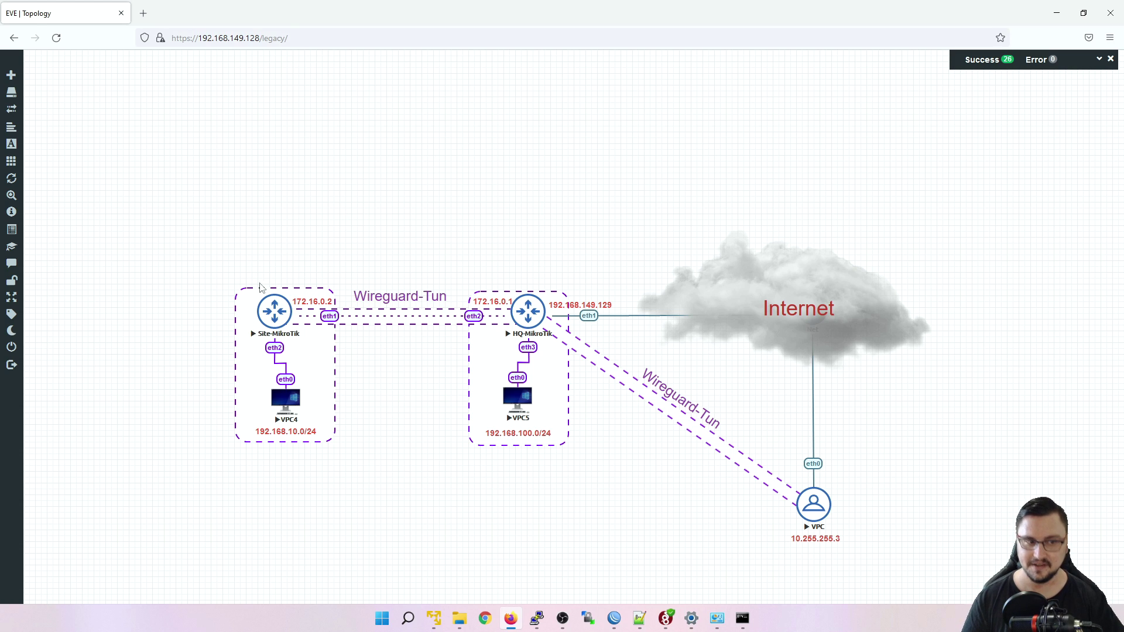
# Ping the Site PC 192.168.10.100 from Command Prompt, getting 4 of 4 replies
pyautogui.click(742, 619)
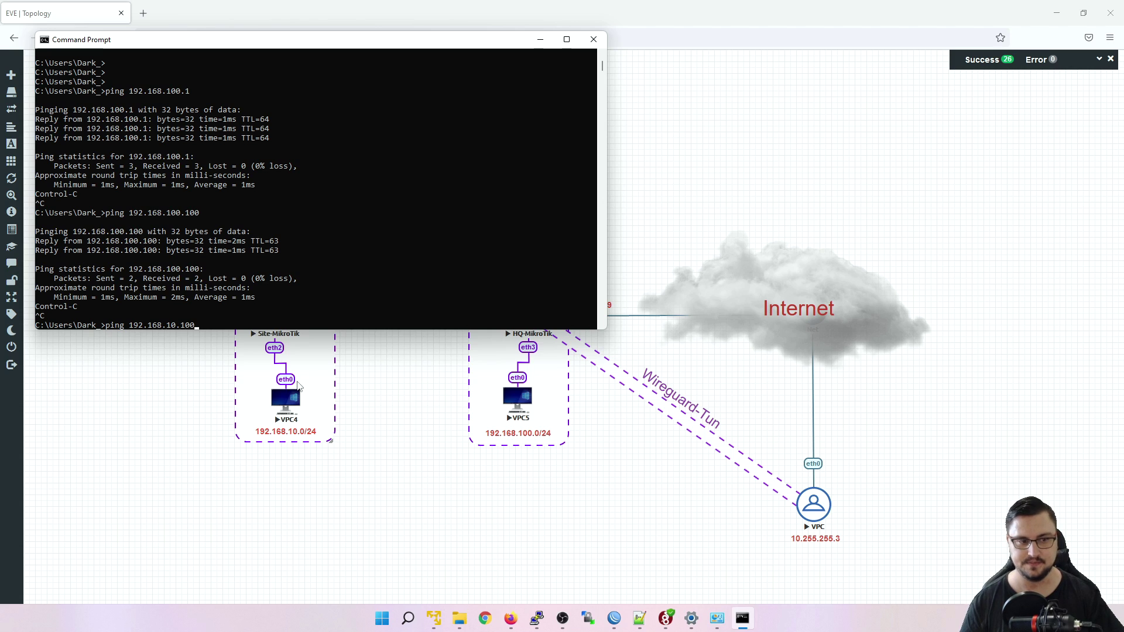
pyautogui.press('Return')
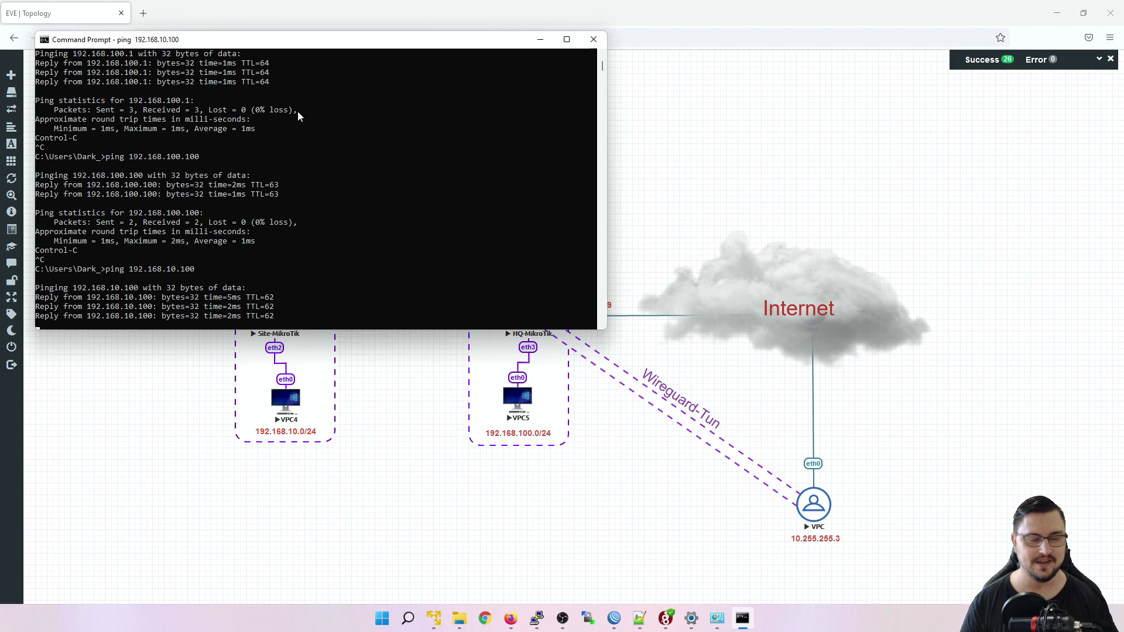
pyautogui.click(539, 41)
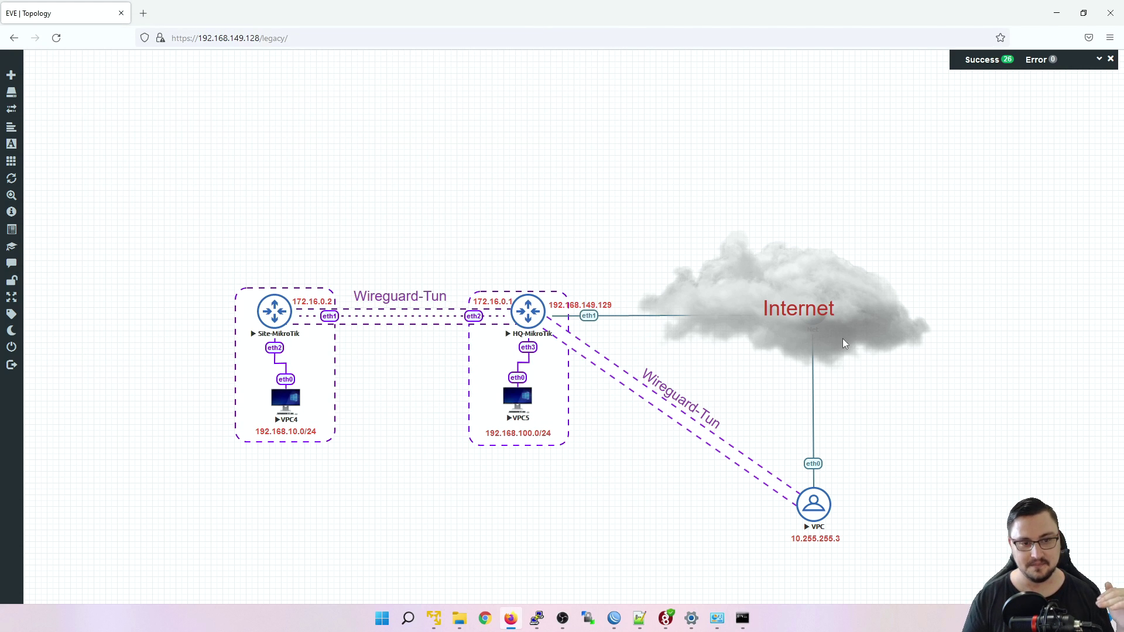